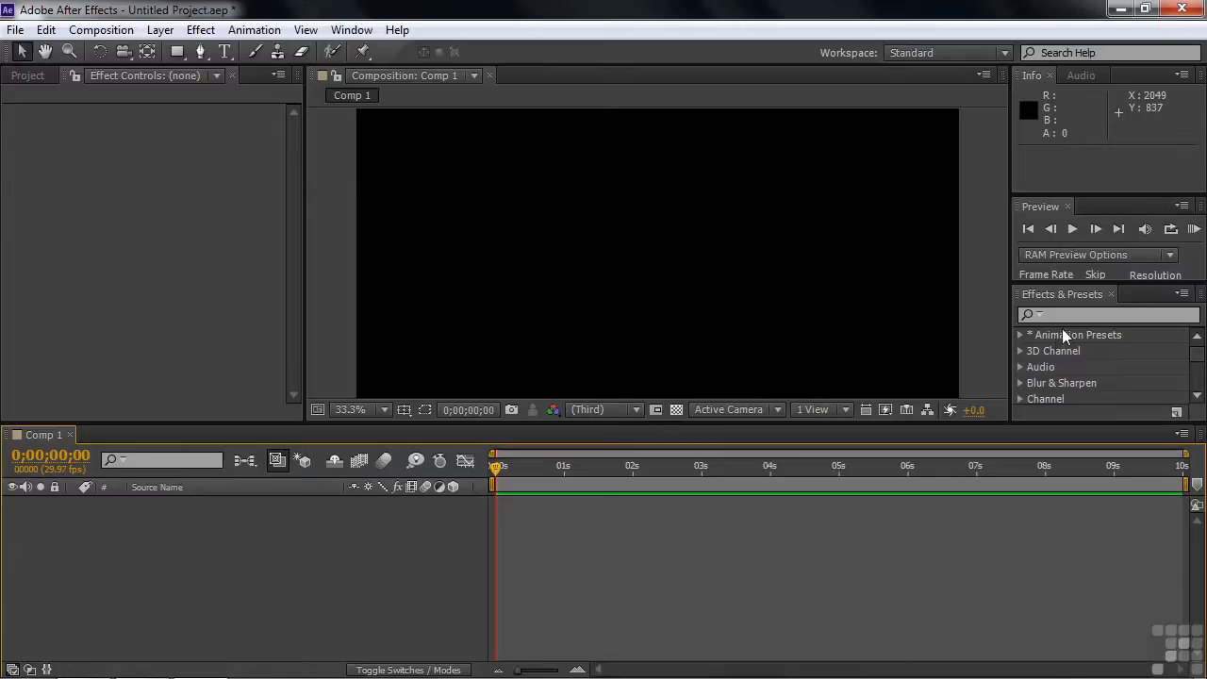
Browse the animation presets in Adobe Bridge and preview Box Swarm from the Backgrounds folder of the Shapes presets
{"action": "left_click", "coordinate": [1184, 296]}
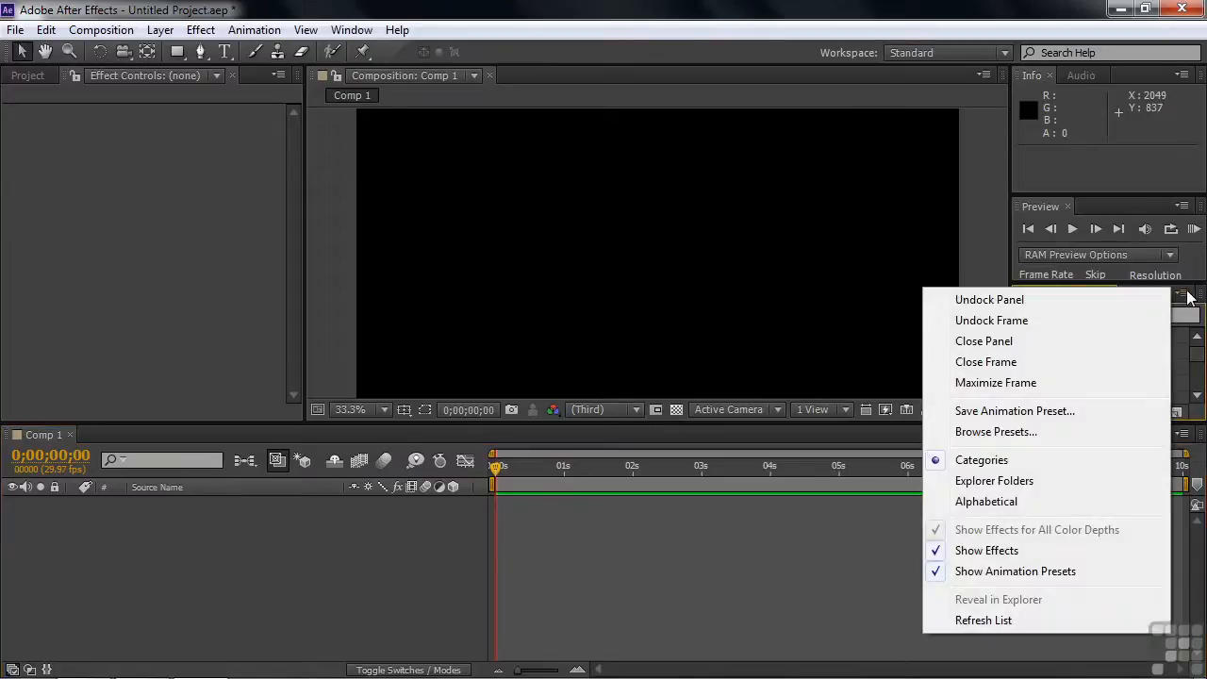
{"action": "left_click", "coordinate": [1027, 436]}
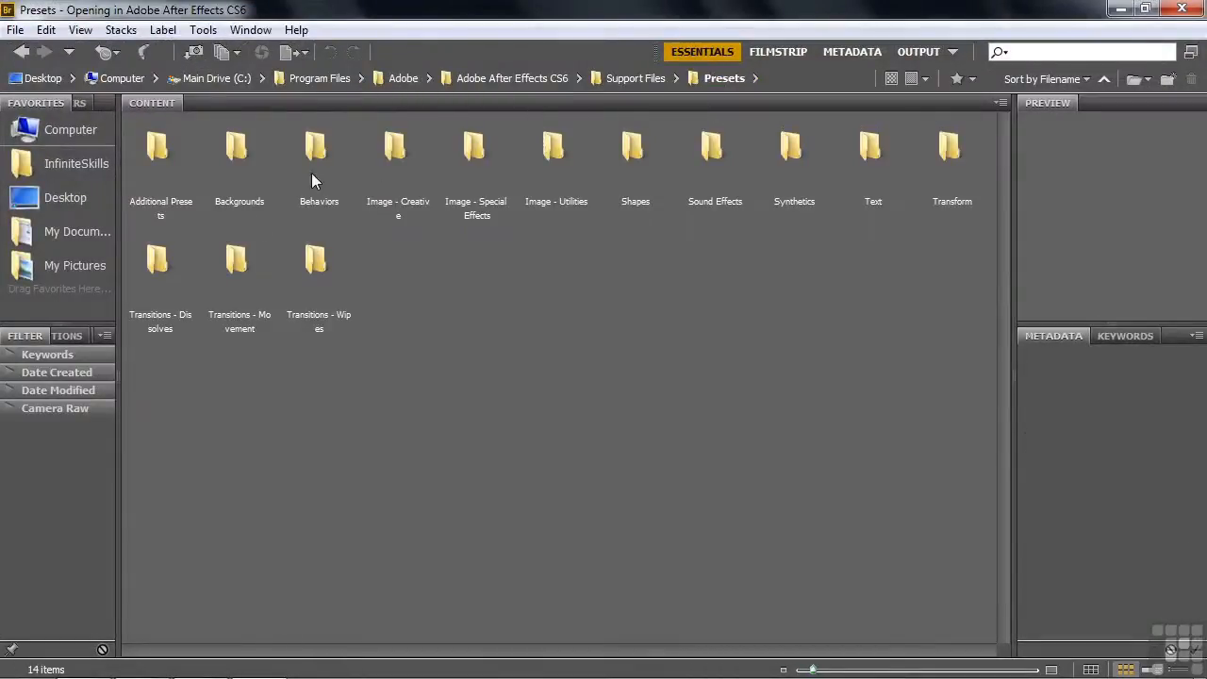
{"action": "double_click", "coordinate": [631, 151]}
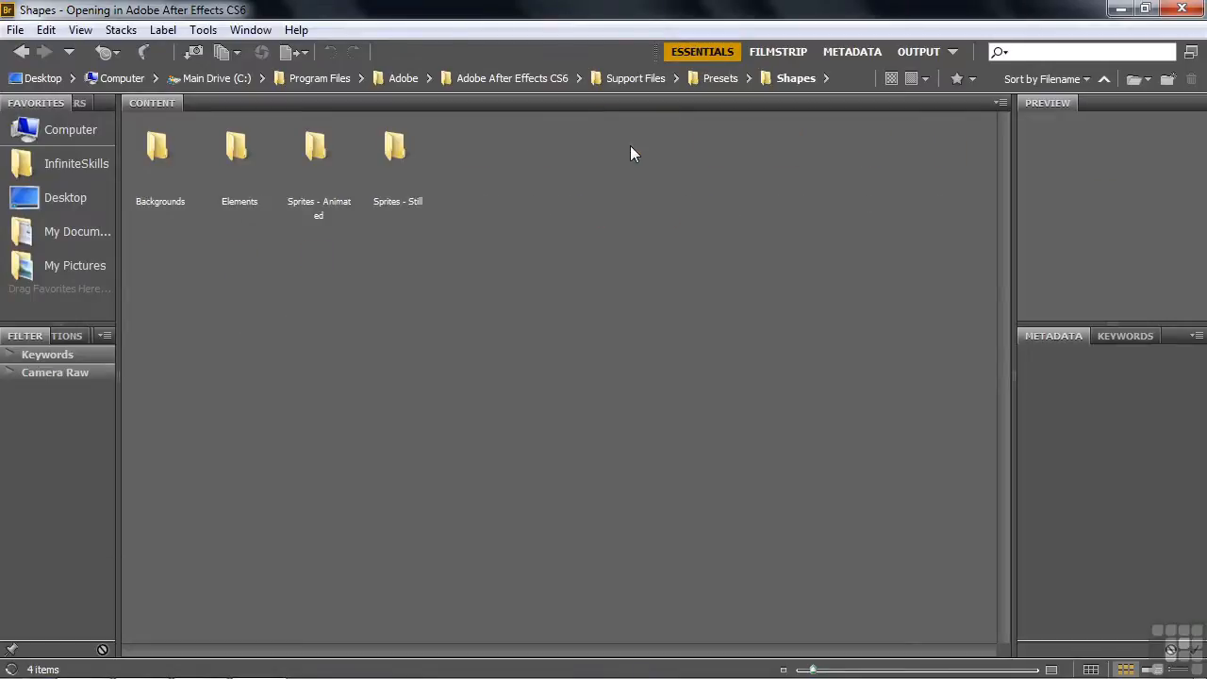
{"action": "double_click", "coordinate": [157, 149]}
{"action": "left_click", "coordinate": [155, 151]}
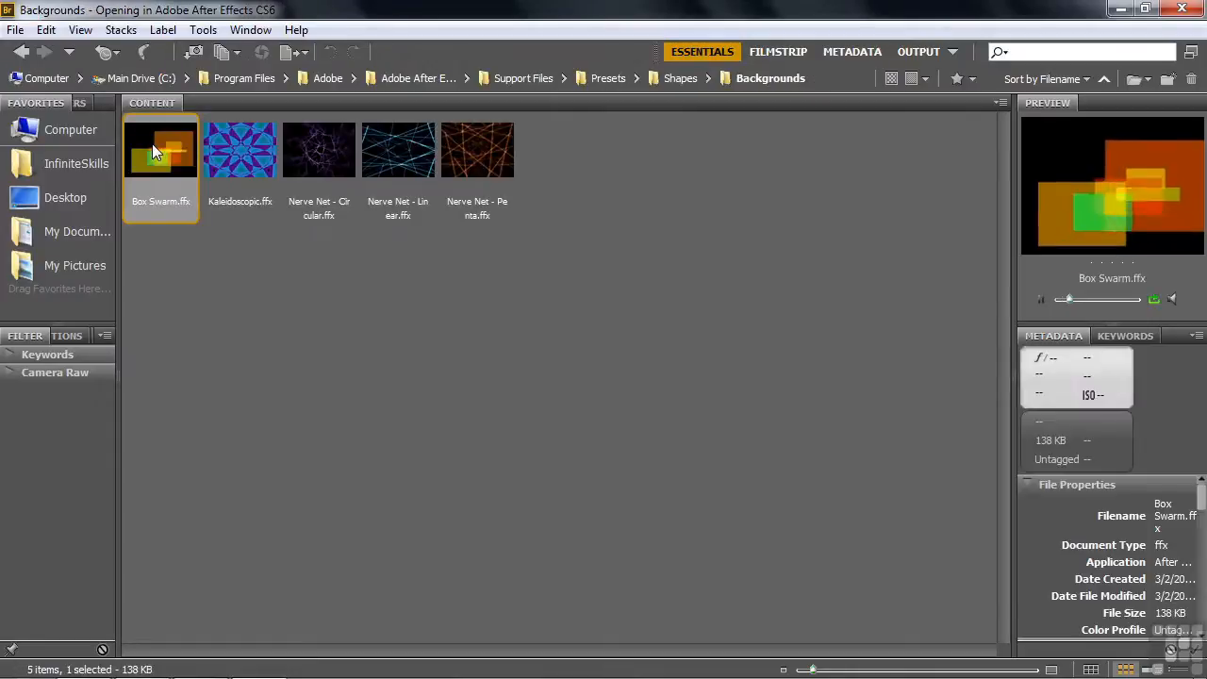
Preview the Mod Boxes preset from the Elements folder of the Shapes presets
{"action": "left_click", "coordinate": [677, 75]}
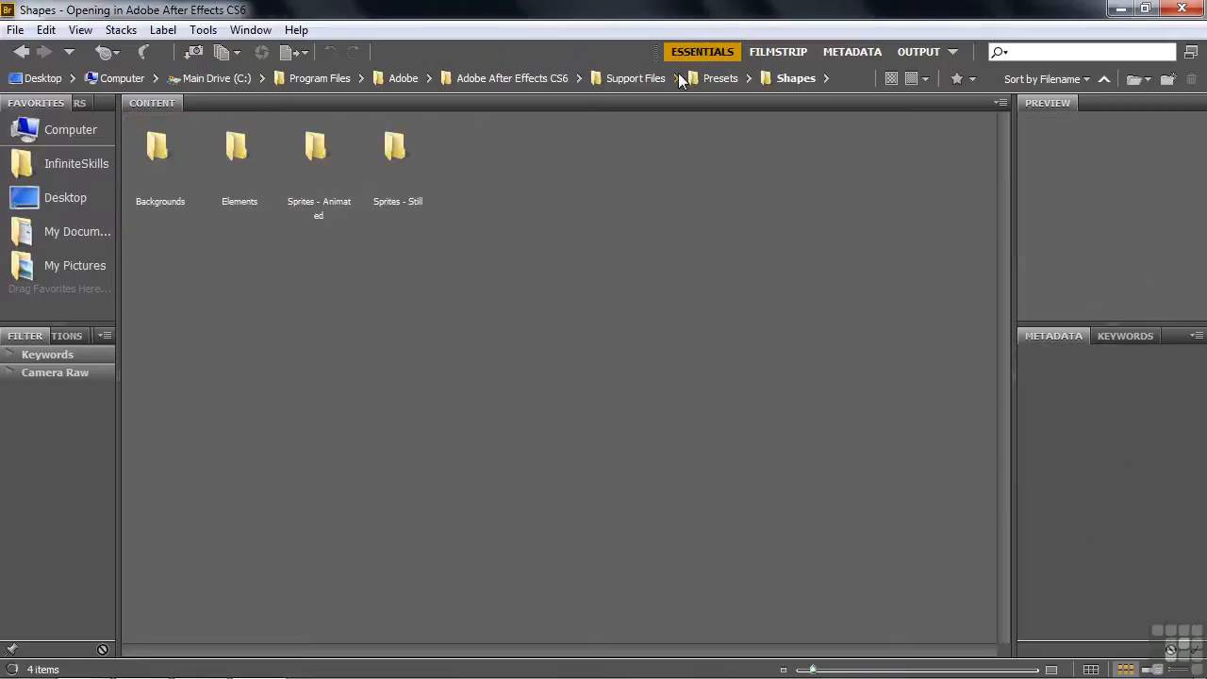
{"action": "double_click", "coordinate": [226, 151]}
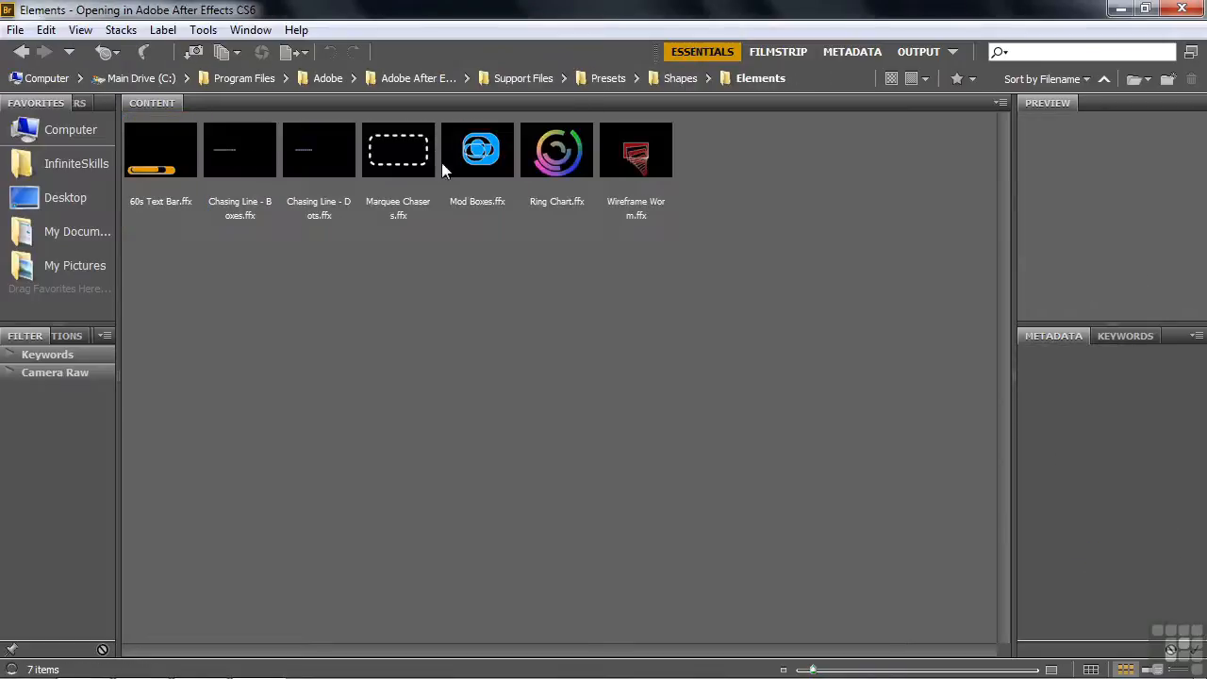
{"action": "left_click", "coordinate": [480, 159]}
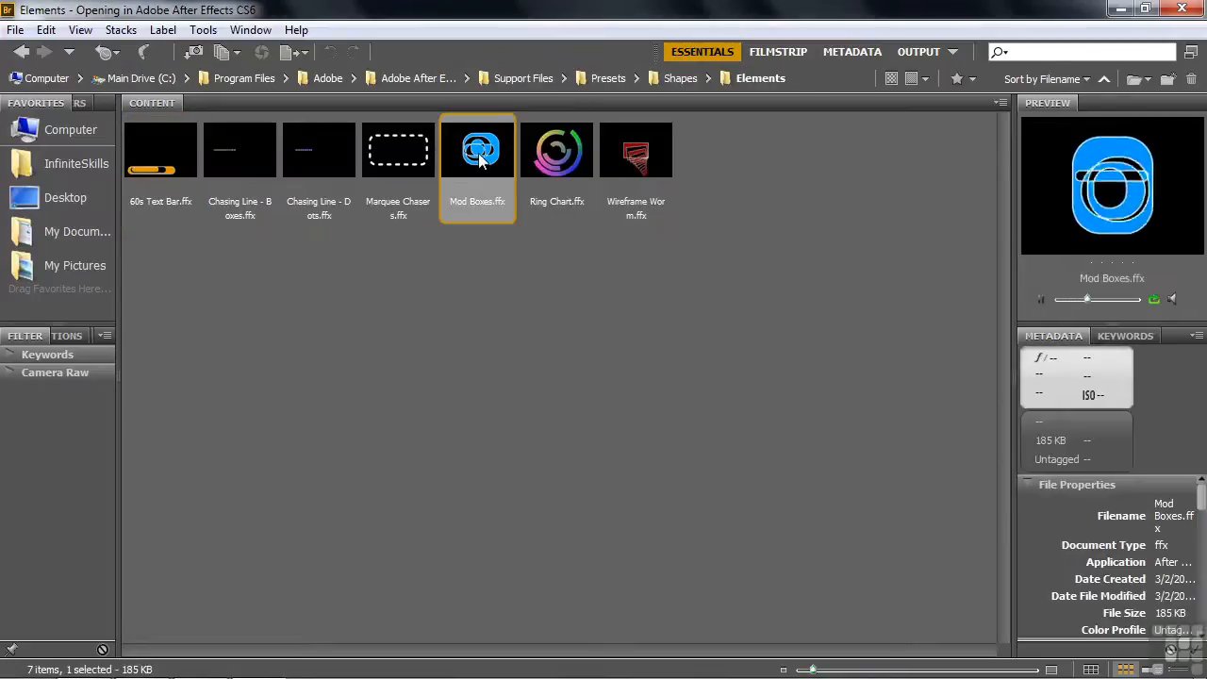
Preview the Circular - cellular division and Alien Face - animated presets from the Sprites - Animated folder of the Shapes presets
{"action": "left_click", "coordinate": [672, 78]}
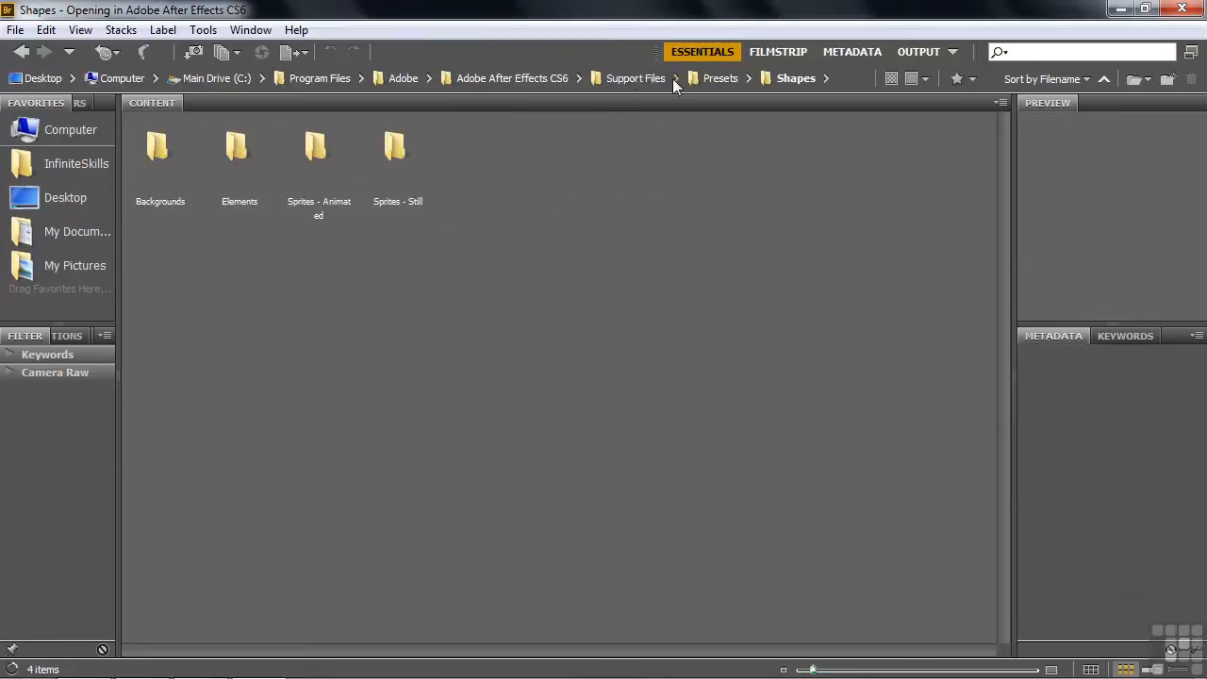
{"action": "double_click", "coordinate": [326, 150]}
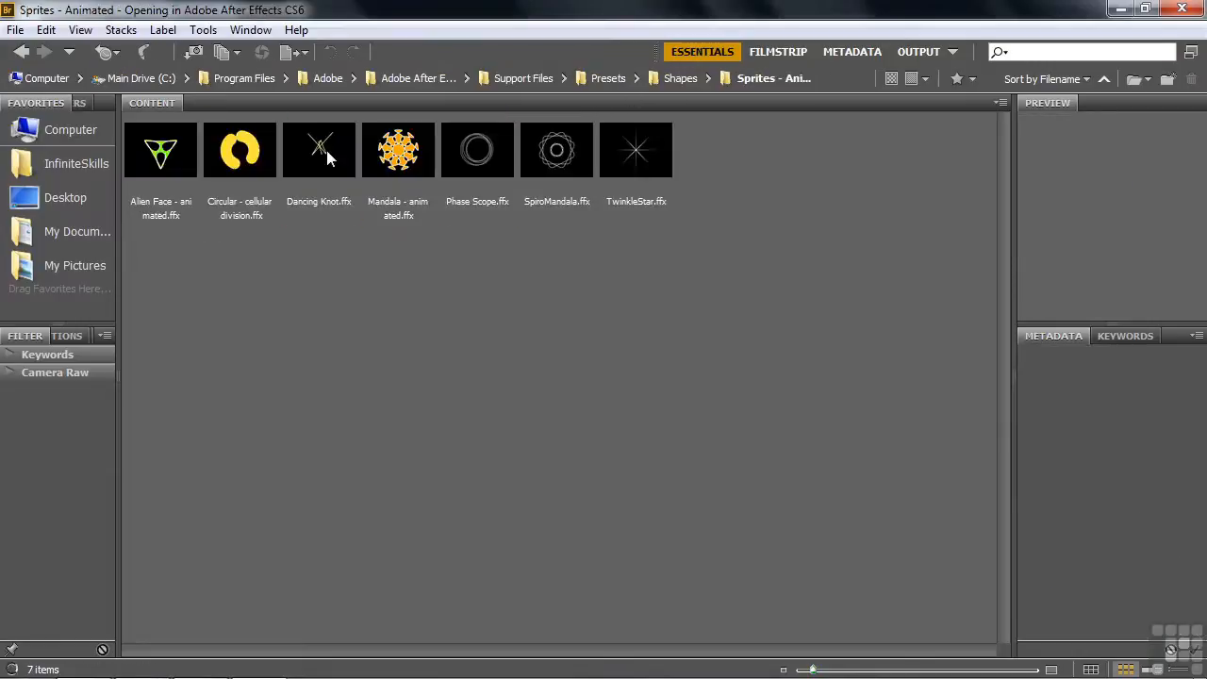
{"action": "left_click", "coordinate": [247, 162]}
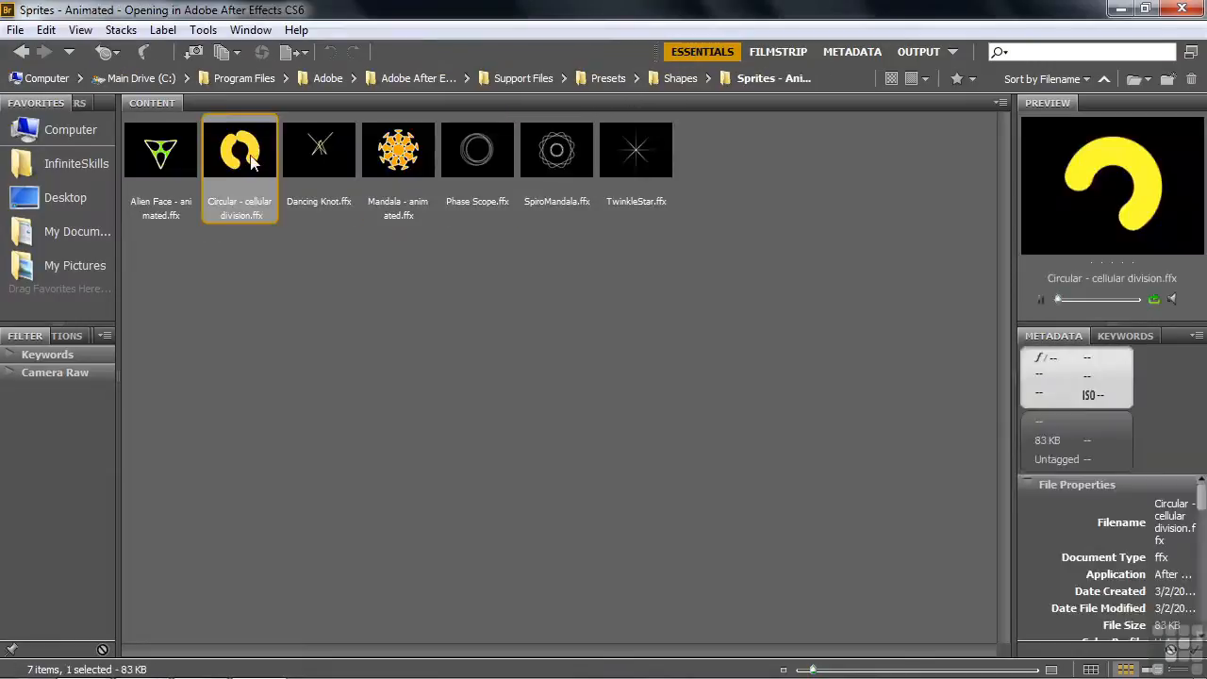
{"action": "left_click", "coordinate": [171, 161]}
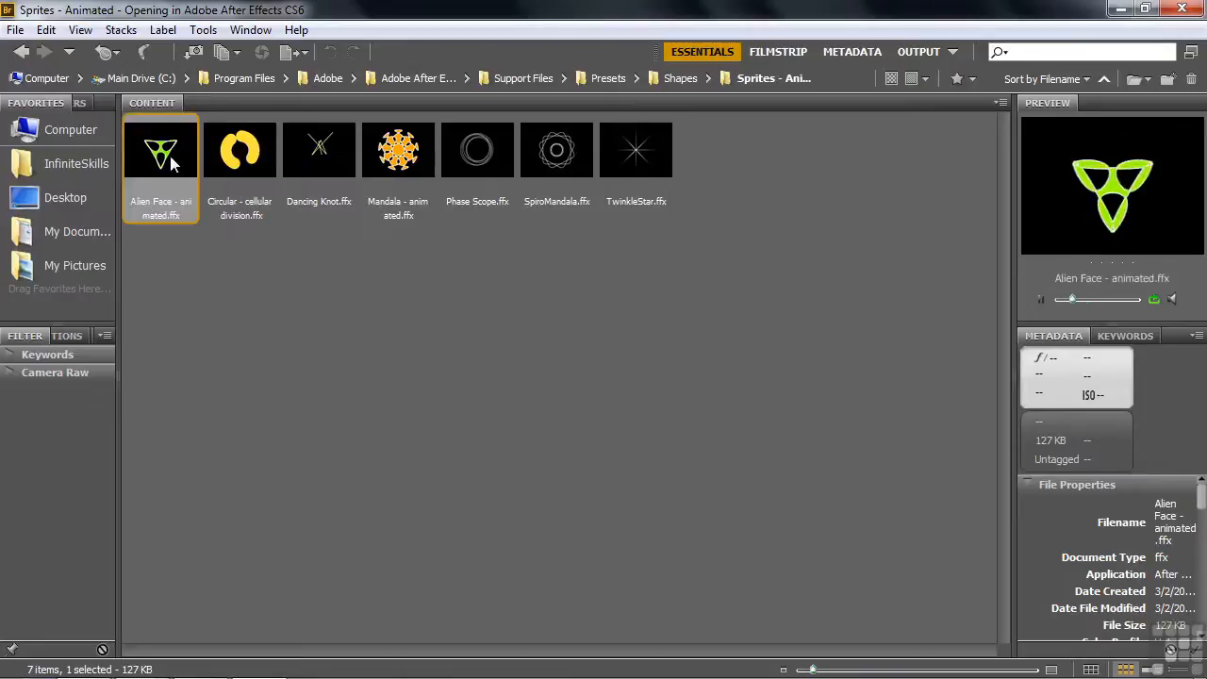
Add the Mandala preset from the Sprites - Still folder to the composition as a shape layer, then deselect the layer
{"action": "left_click", "coordinate": [680, 79]}
{"action": "double_click", "coordinate": [411, 154]}
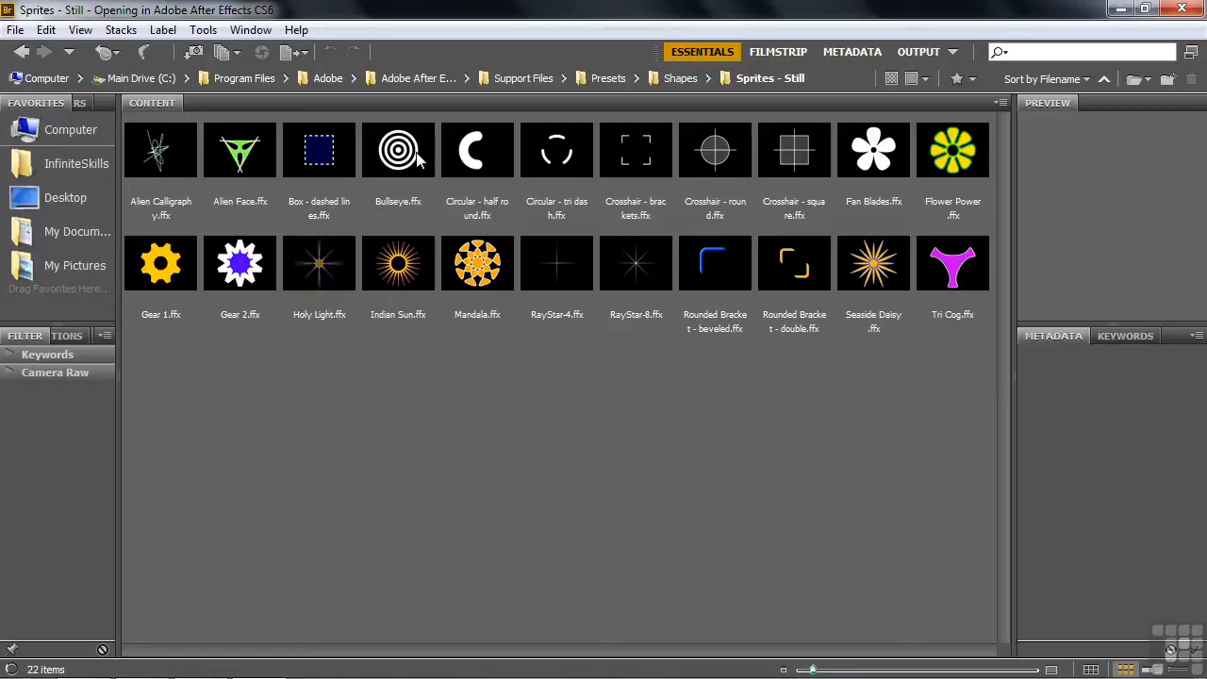
{"action": "double_click", "coordinate": [477, 271]}
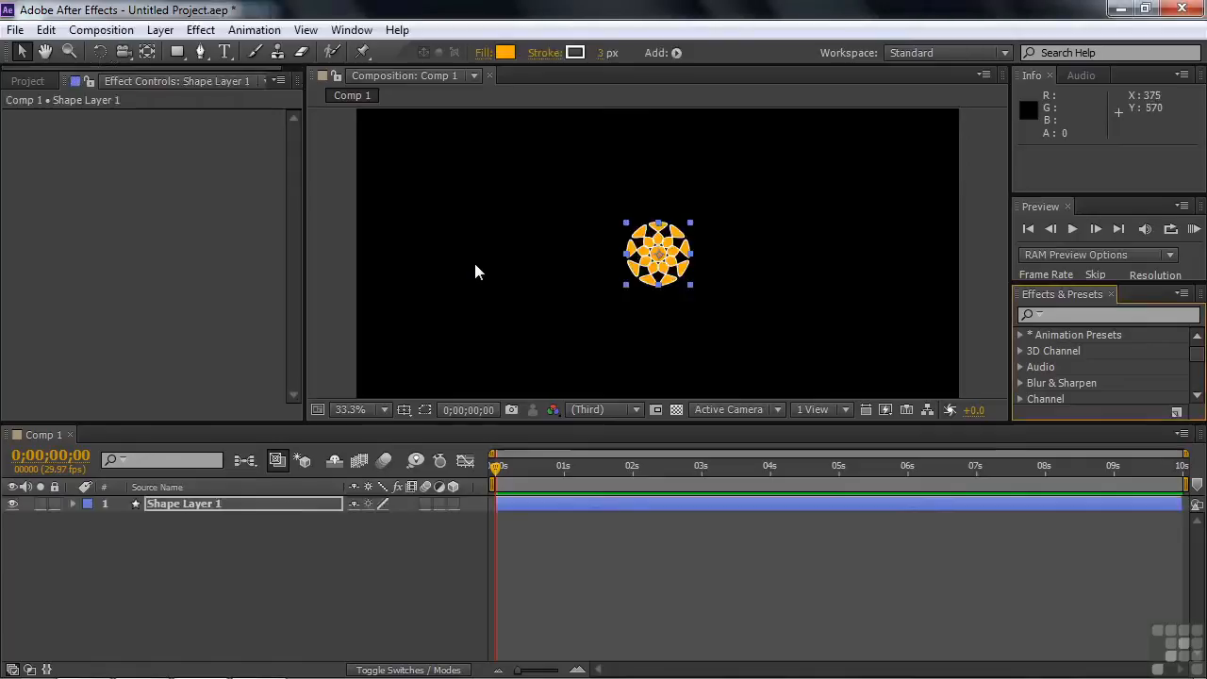
{"action": "left_click", "coordinate": [209, 533]}
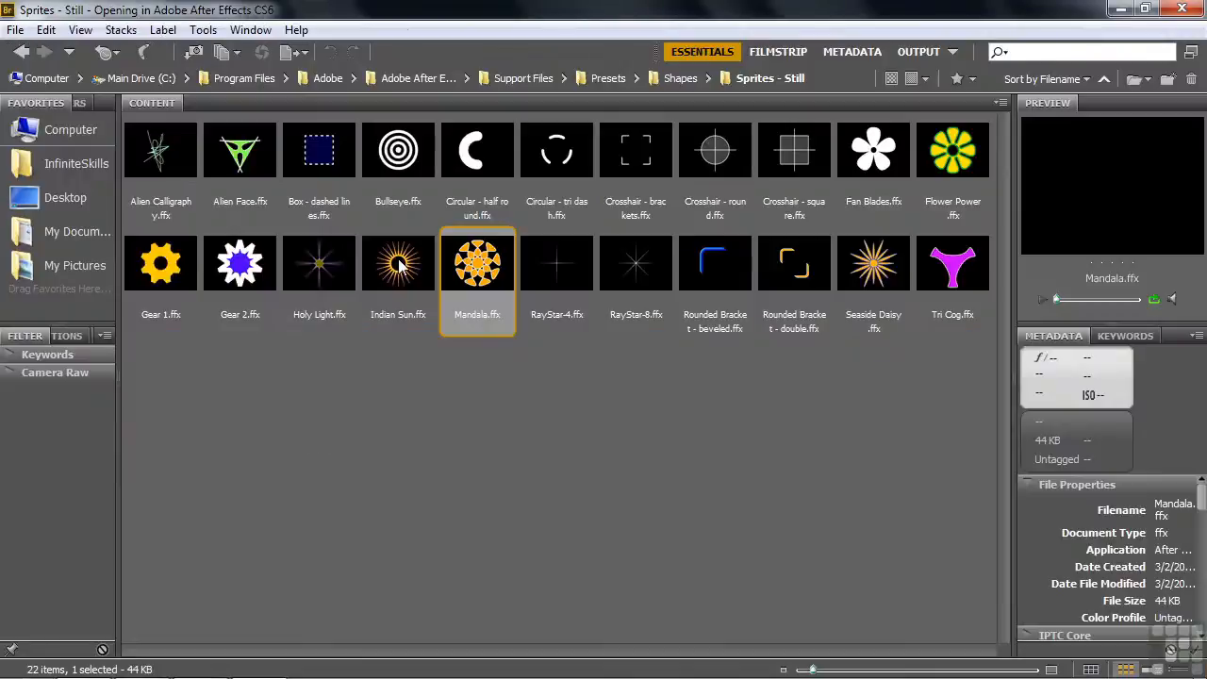
Add the Indian Sun and Gear 1 still sprite presets to the composition as two separate shape layers
{"action": "left_click", "coordinate": [398, 264]}
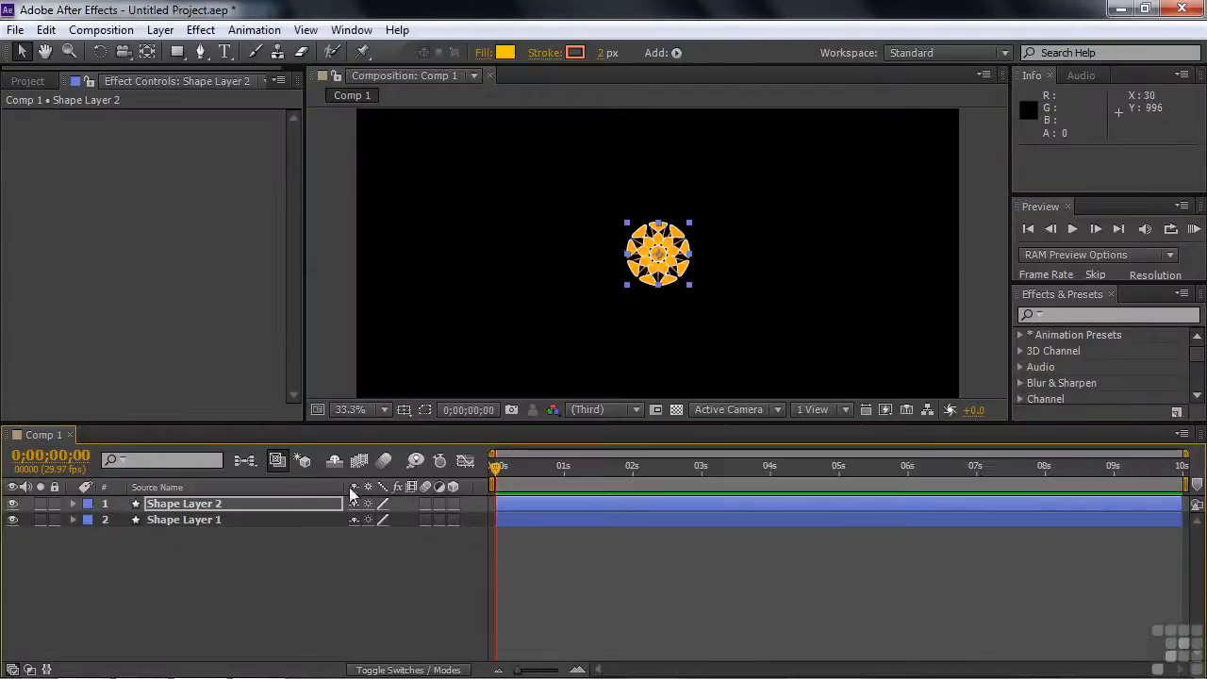
{"action": "left_click", "coordinate": [271, 566]}
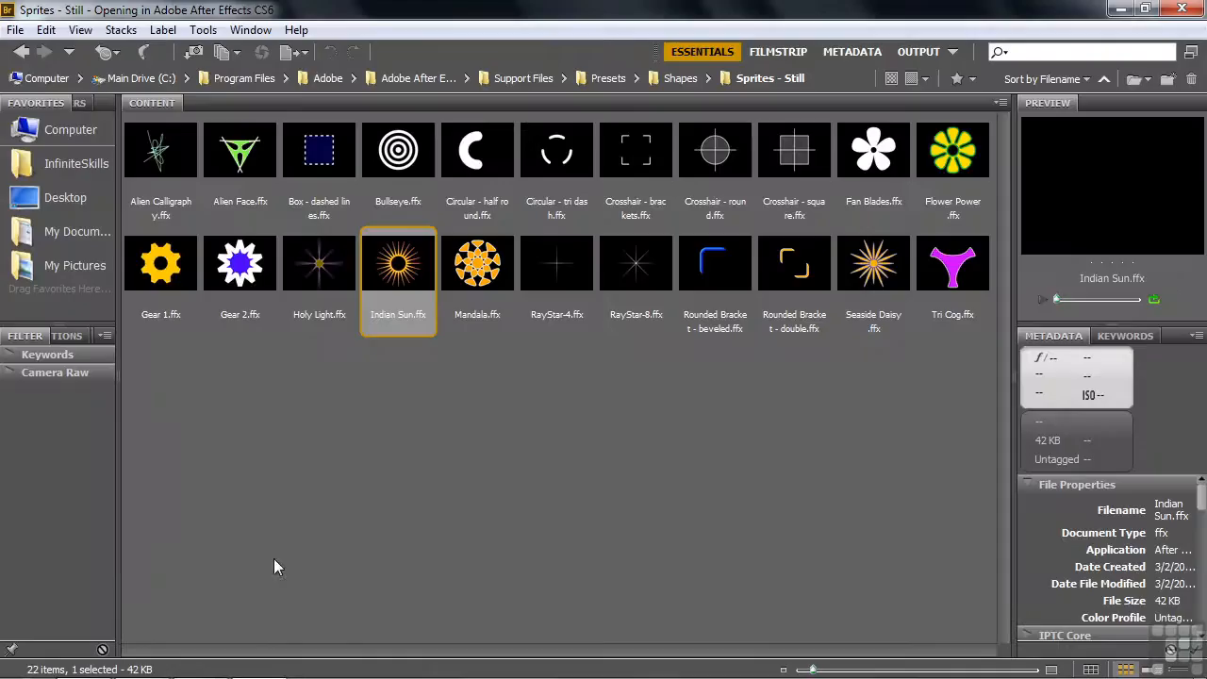
{"action": "double_click", "coordinate": [151, 265]}
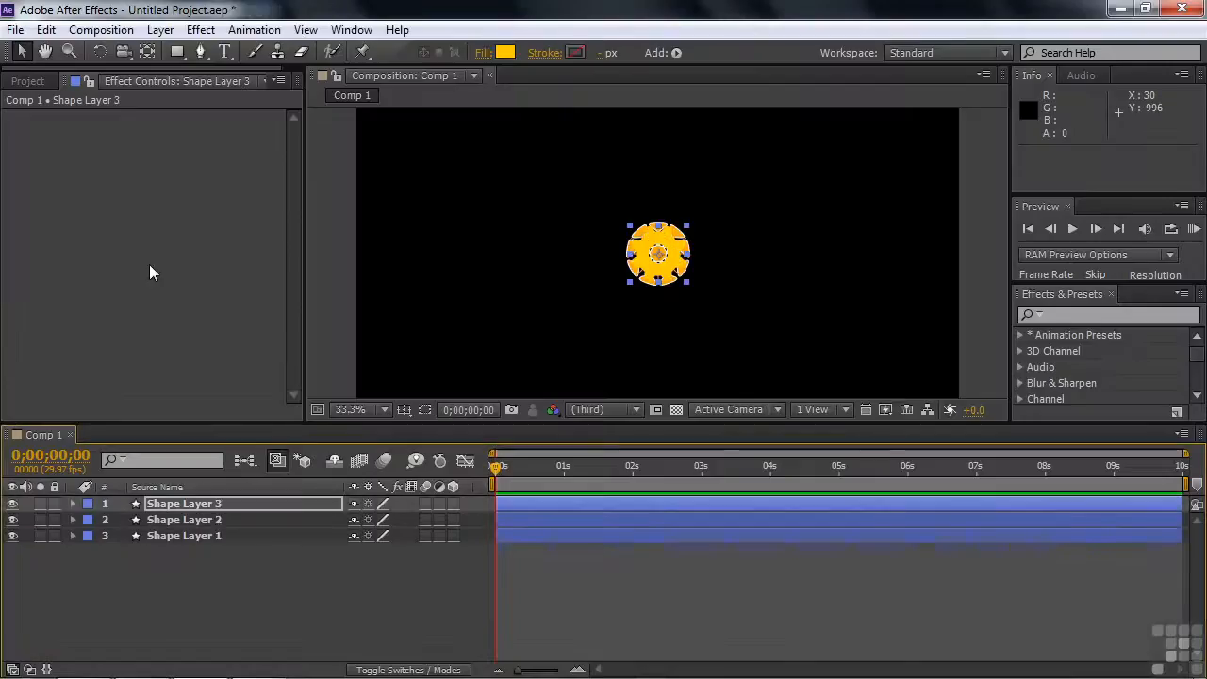
{"action": "left_click", "coordinate": [239, 580]}
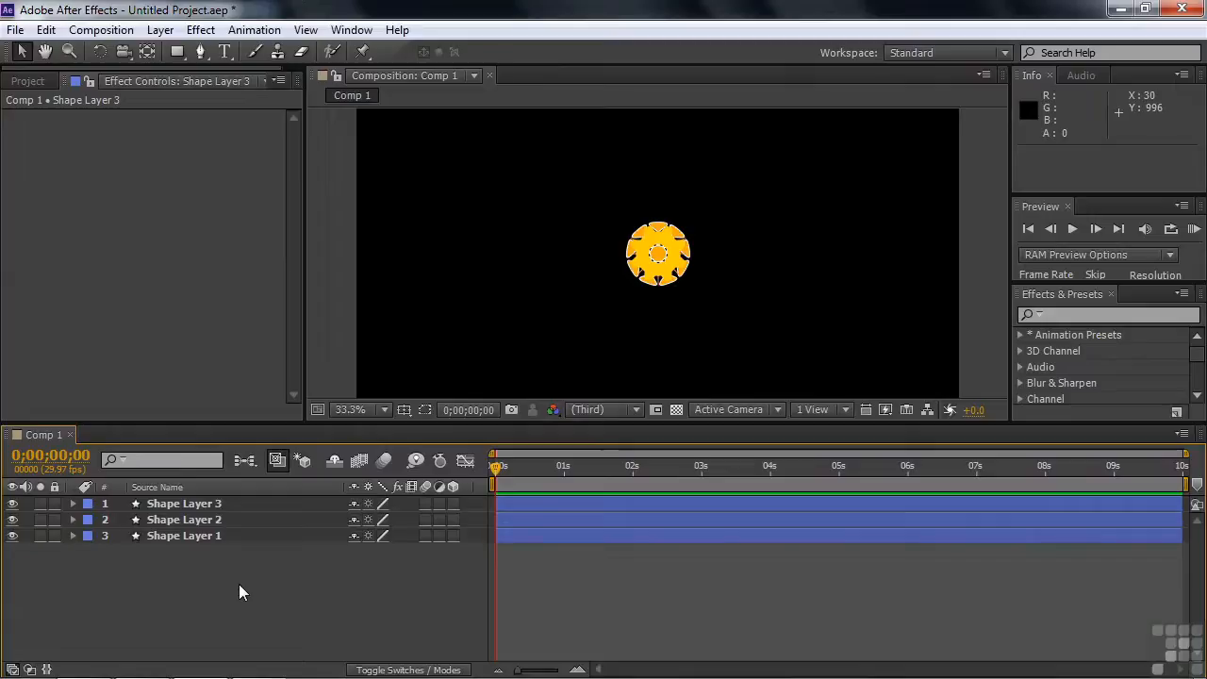
Hide Shape Layer 3 and Shape Layer 2, and scale the mandala on Shape Layer 1 up to about 406%
{"action": "left_click", "coordinate": [13, 503]}
{"action": "left_click", "coordinate": [13, 522]}
{"action": "left_click", "coordinate": [169, 537]}
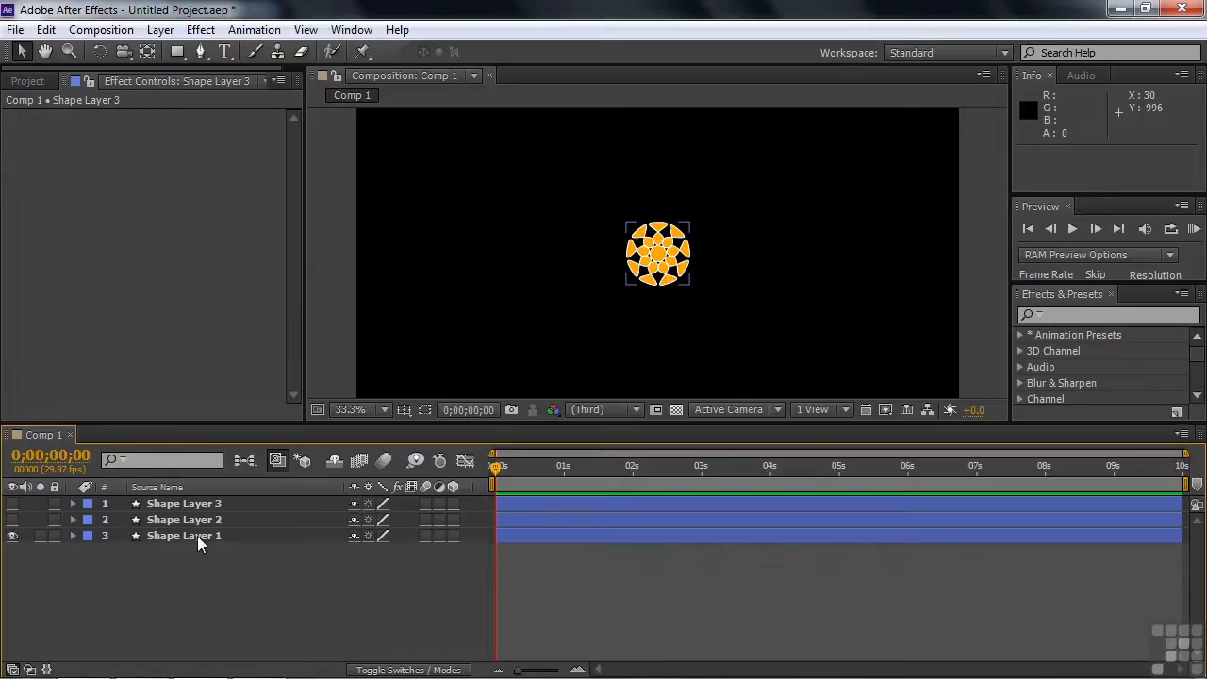
{"action": "left_click", "coordinate": [197, 535]}
{"action": "left_click_drag", "start_coordinate": [692, 224], "coordinate": [836, 131]}
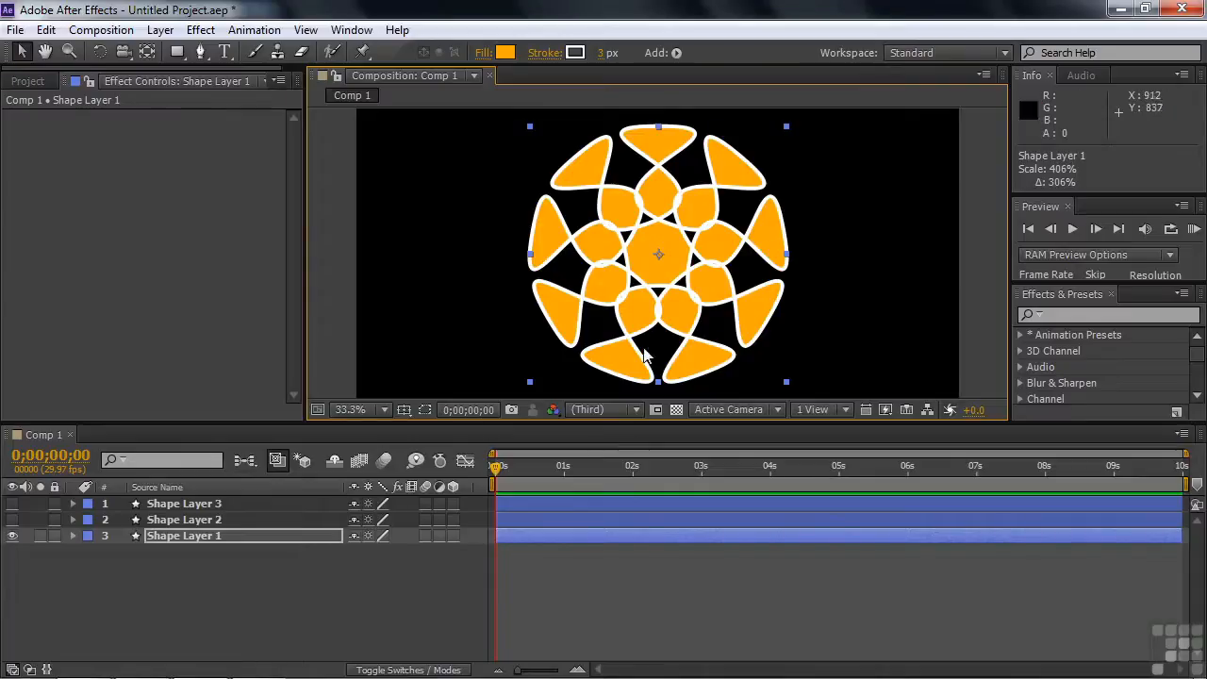
Set both the Inner Roundness and Outer Roundness of the mandala's Polystar 1 to 0%
{"action": "left_click", "coordinate": [72, 534]}
{"action": "left_click", "coordinate": [88, 550]}
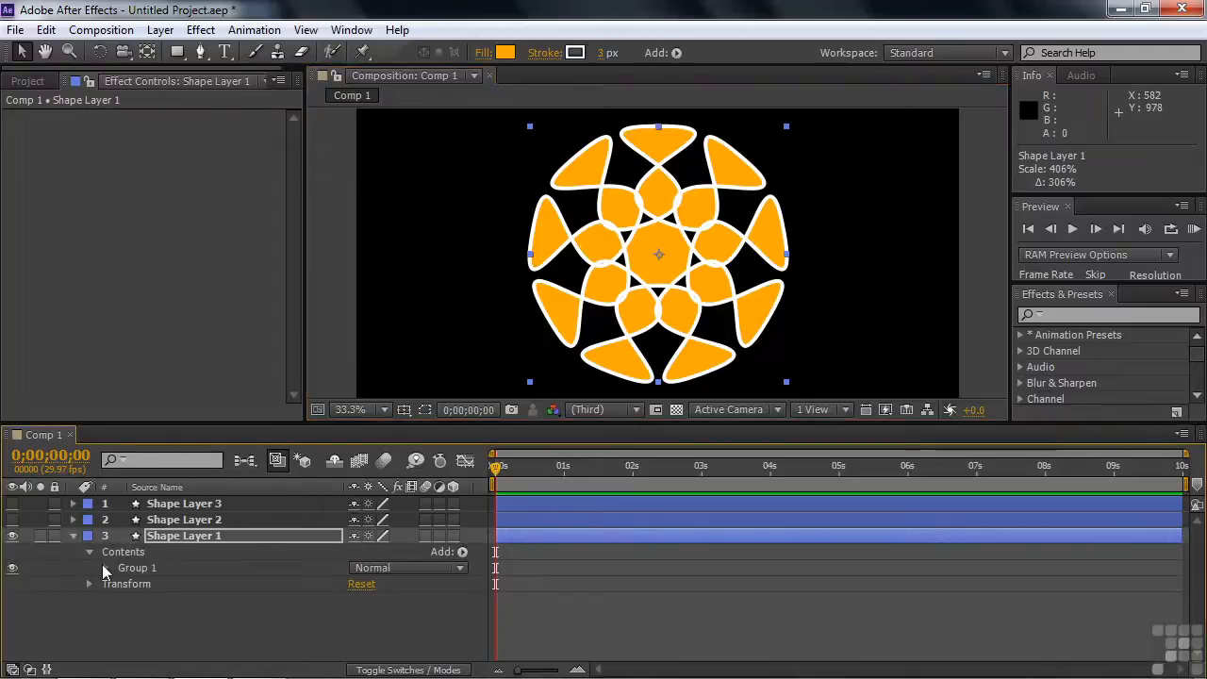
{"action": "left_click", "coordinate": [104, 568]}
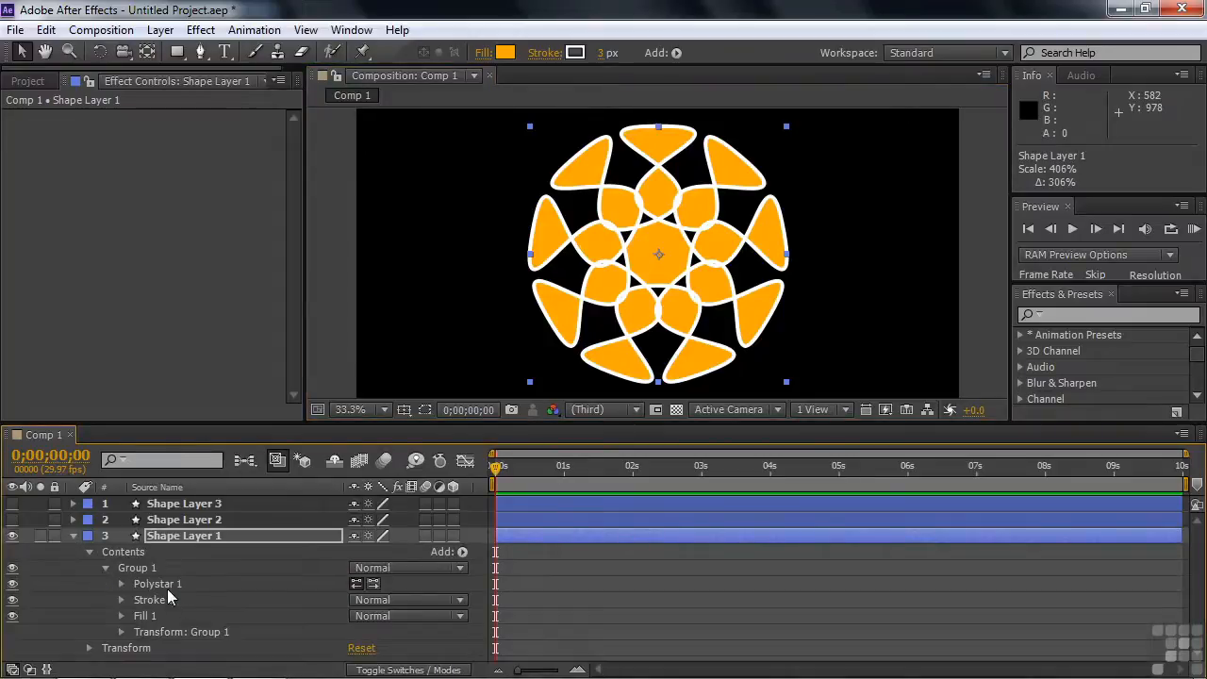
{"action": "left_click", "coordinate": [122, 583]}
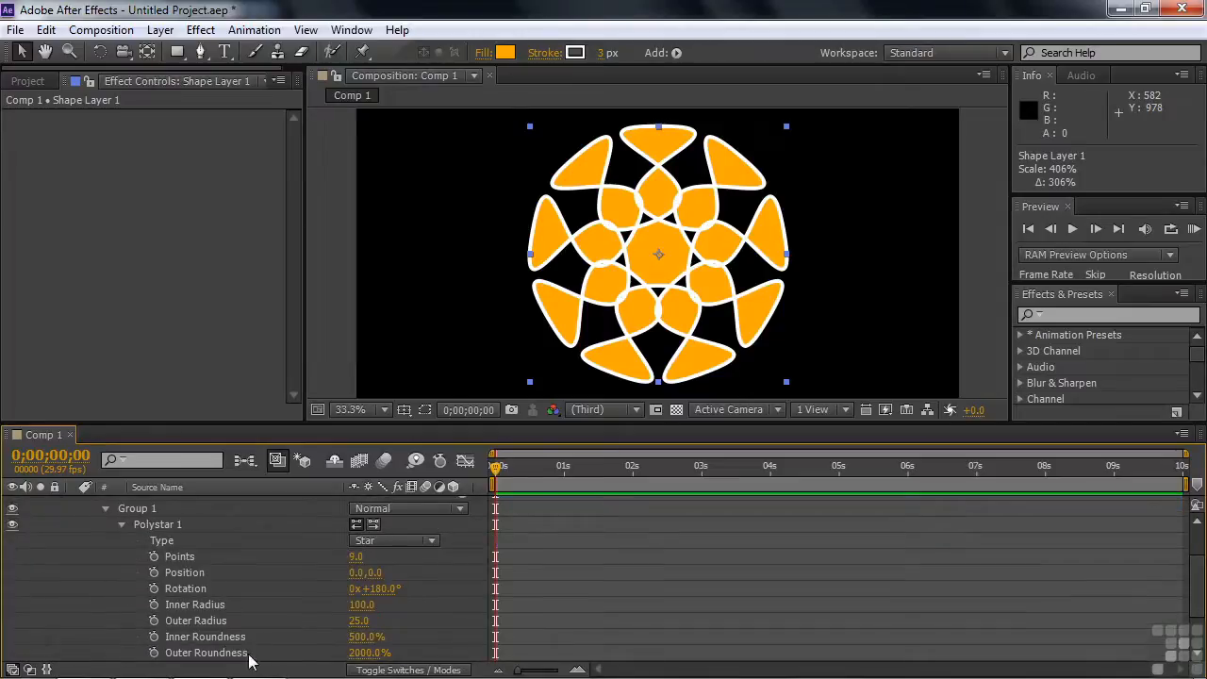
{"action": "left_click", "coordinate": [363, 636]}
{"action": "type", "text": "0"}
{"action": "left_click", "coordinate": [360, 652]}
{"action": "type", "text": "0"}
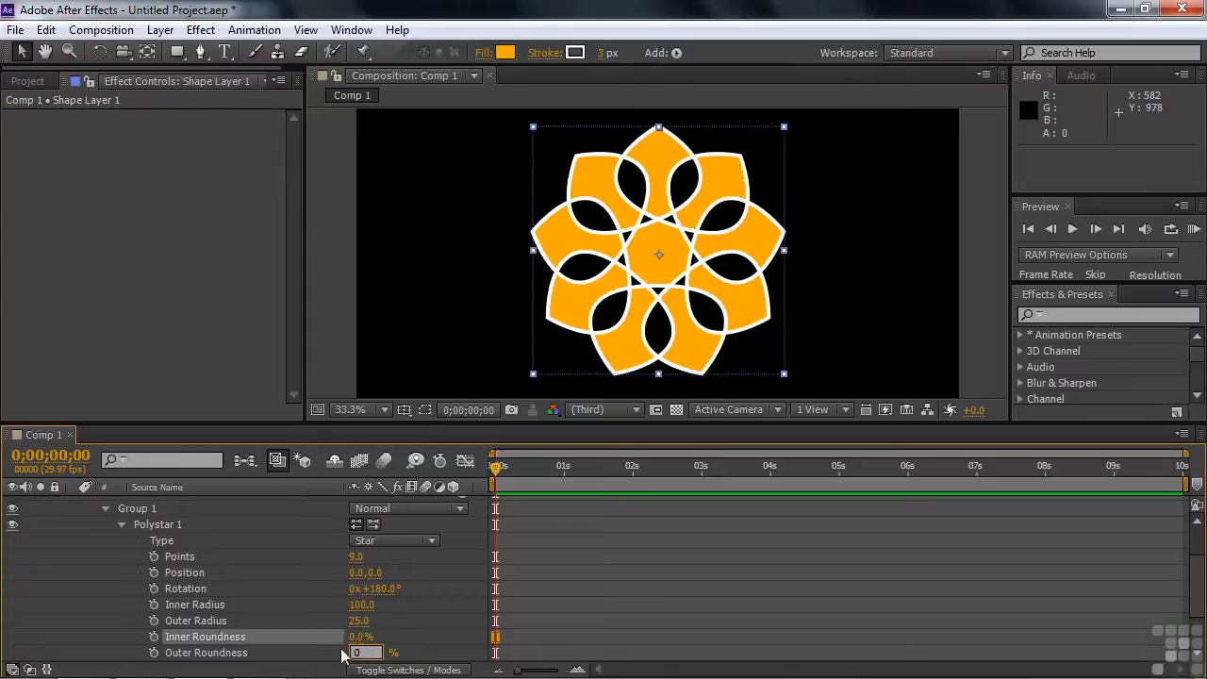
{"action": "left_click", "coordinate": [325, 653]}
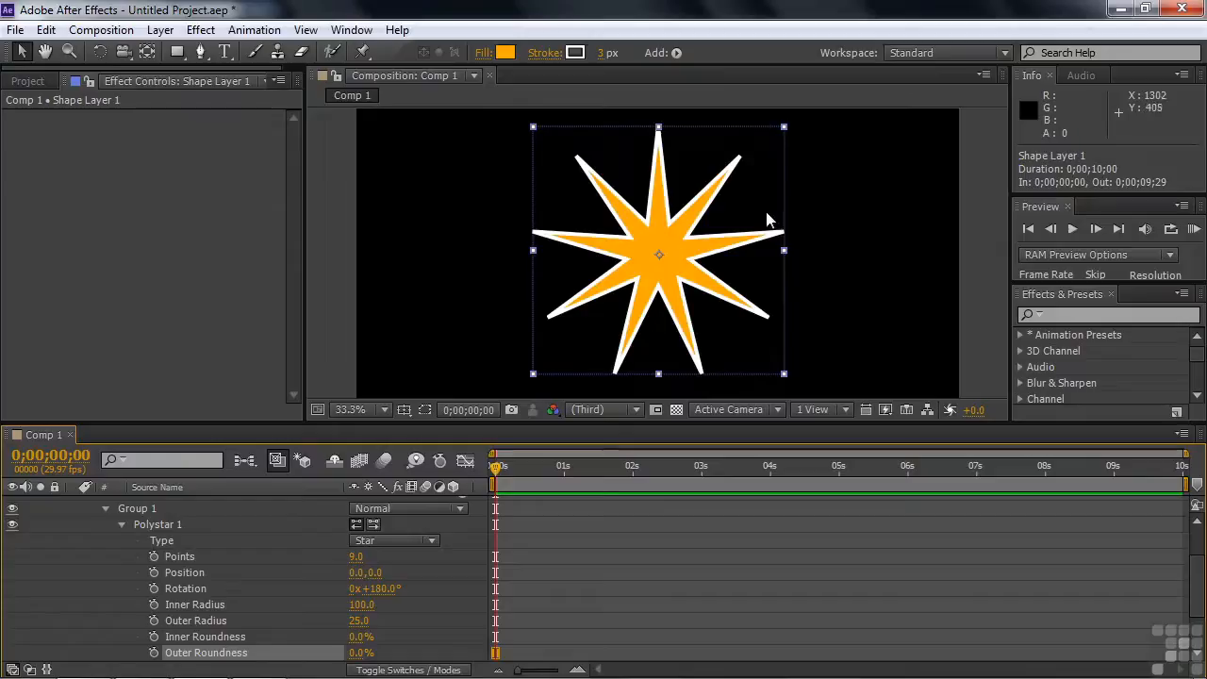
Set the mandala polystar's Outer Roundness to 2000% and Inner Roundness to 500%, and collapse Shape Layer 1
{"action": "left_click", "coordinate": [360, 653]}
{"action": "type", "text": "200"}
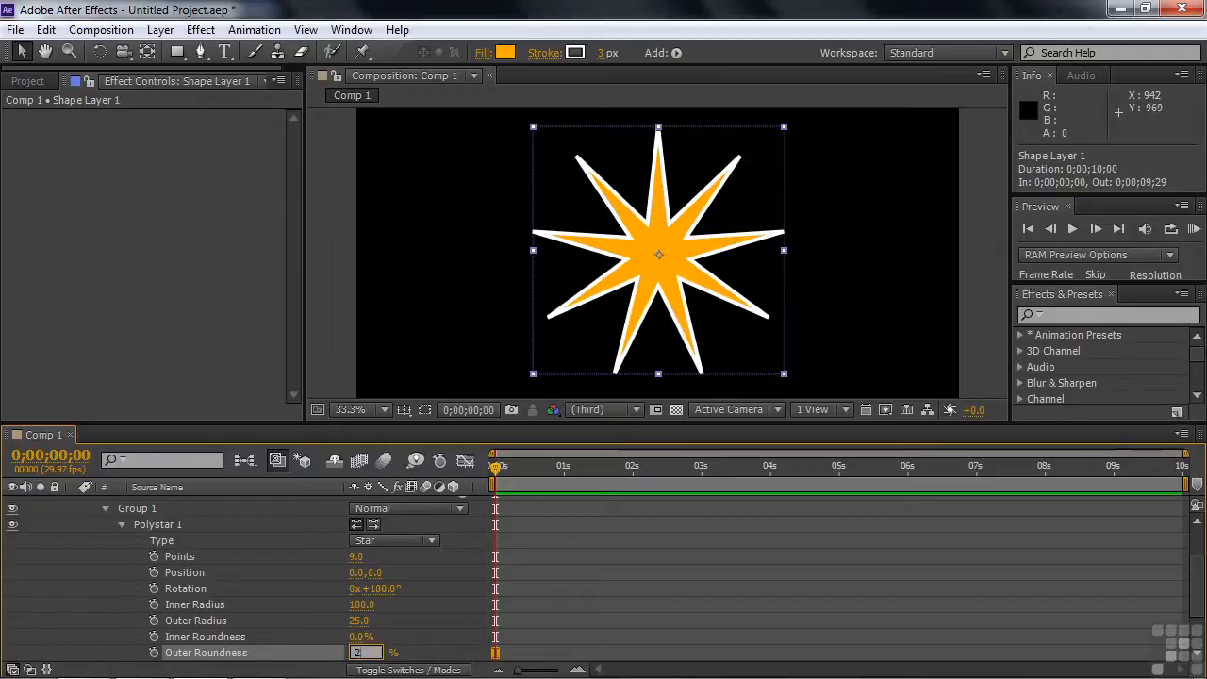
{"action": "key", "text": "Tab"}
{"action": "left_click", "coordinate": [358, 637]}
{"action": "type", "text": "500"}
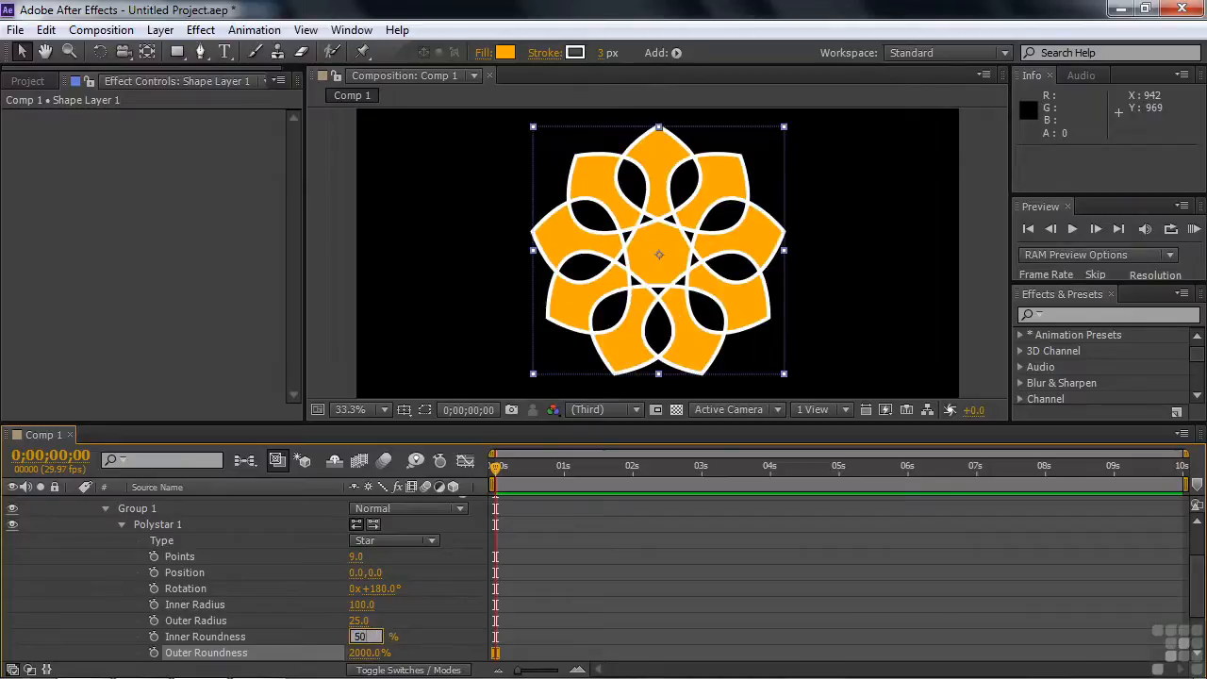
{"action": "key", "text": "Return"}
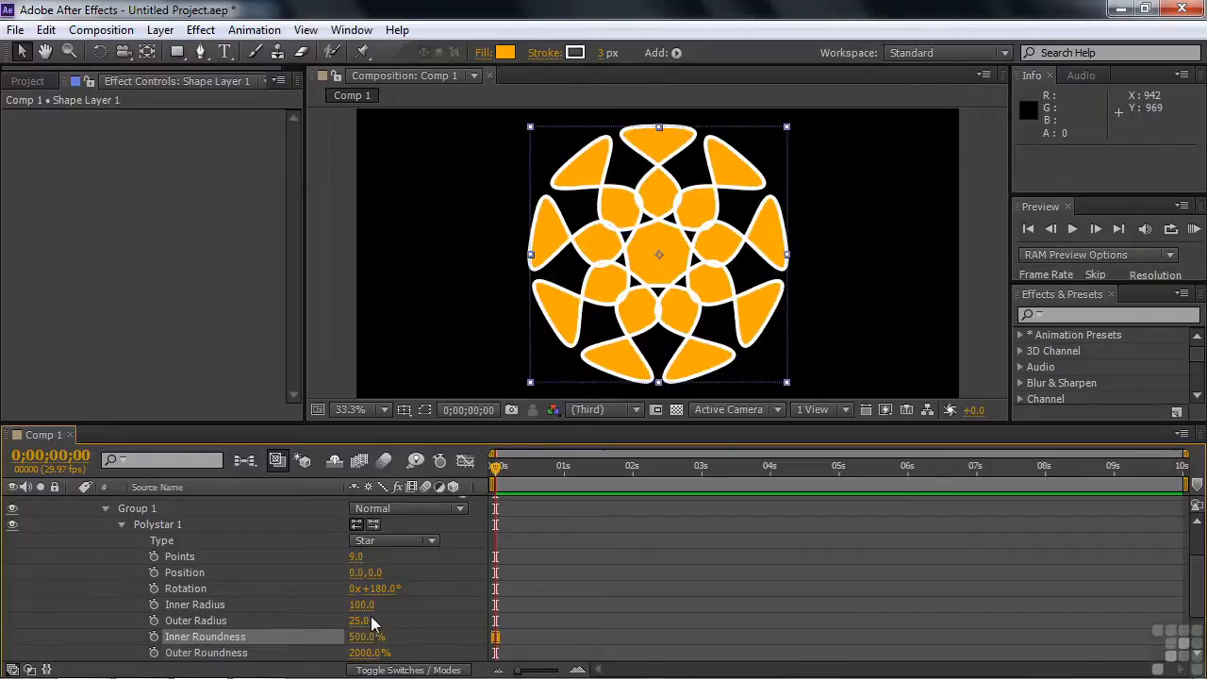
{"action": "left_click", "coordinate": [283, 653]}
{"action": "left_click", "coordinate": [107, 508]}
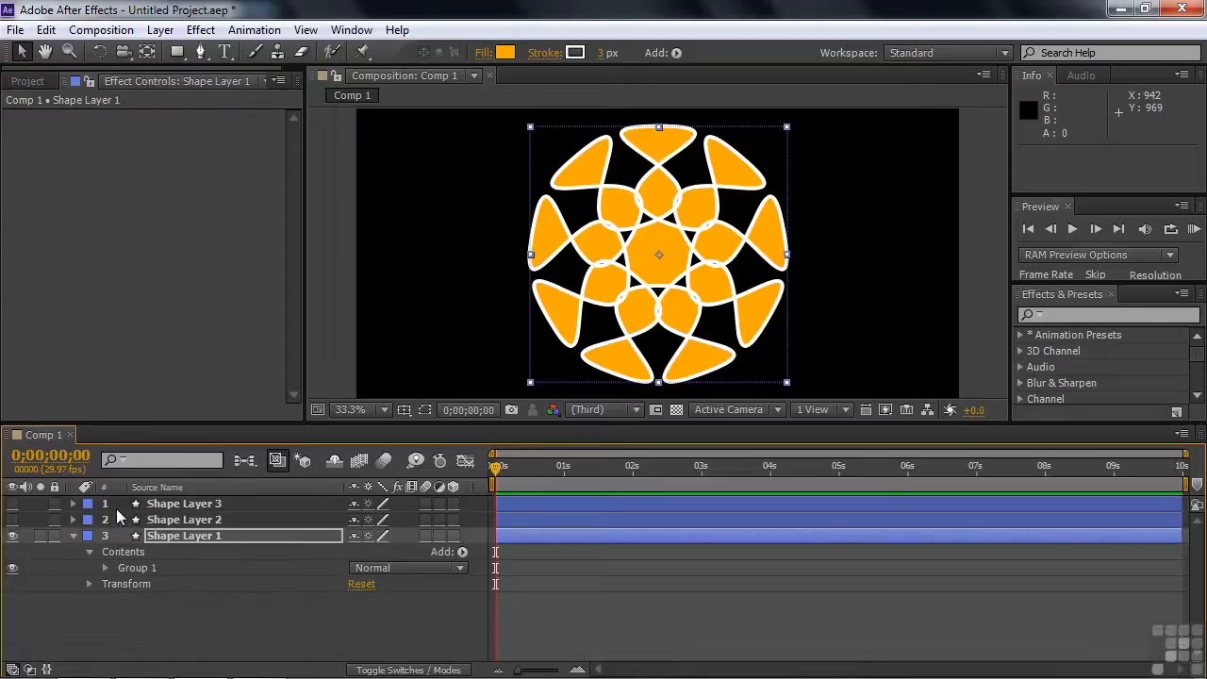
{"action": "left_click", "coordinate": [75, 535]}
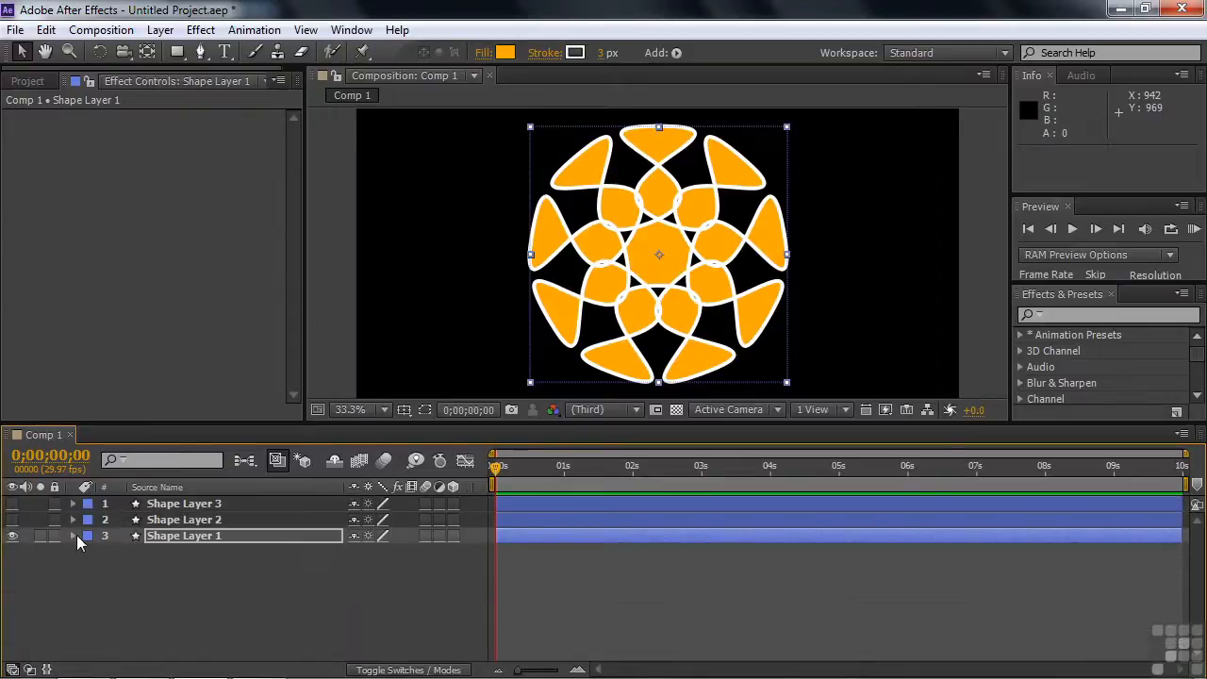
Hide Shape Layer 1, show Shape Layer 2, and scale its Indian Sun shape up to about 433%
{"action": "left_click", "coordinate": [13, 535]}
{"action": "left_click", "coordinate": [13, 519]}
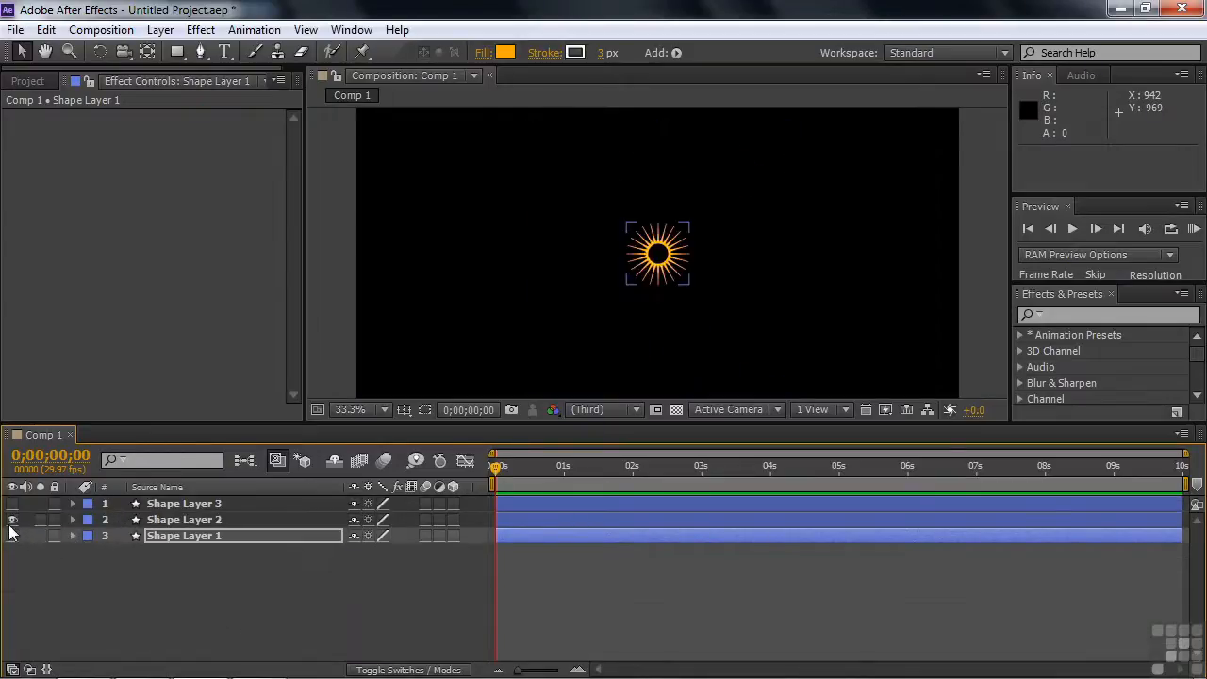
{"action": "left_click", "coordinate": [168, 524]}
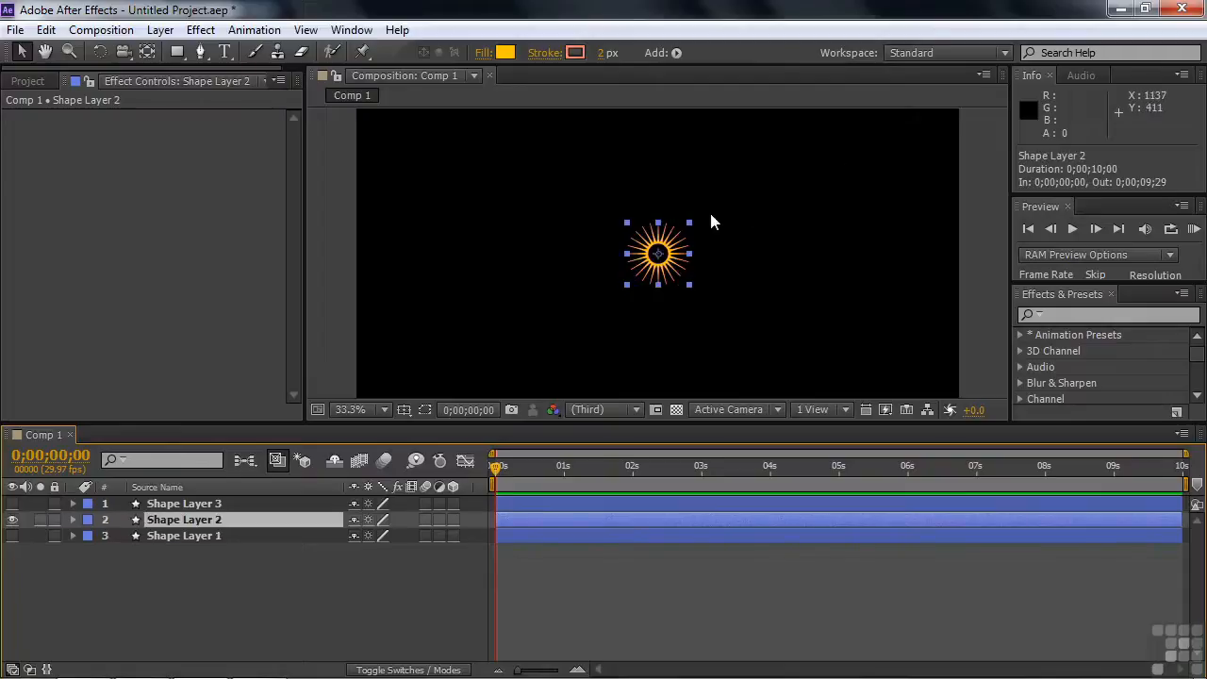
{"action": "left_click_drag", "start_coordinate": [689, 223], "coordinate": [845, 121]}
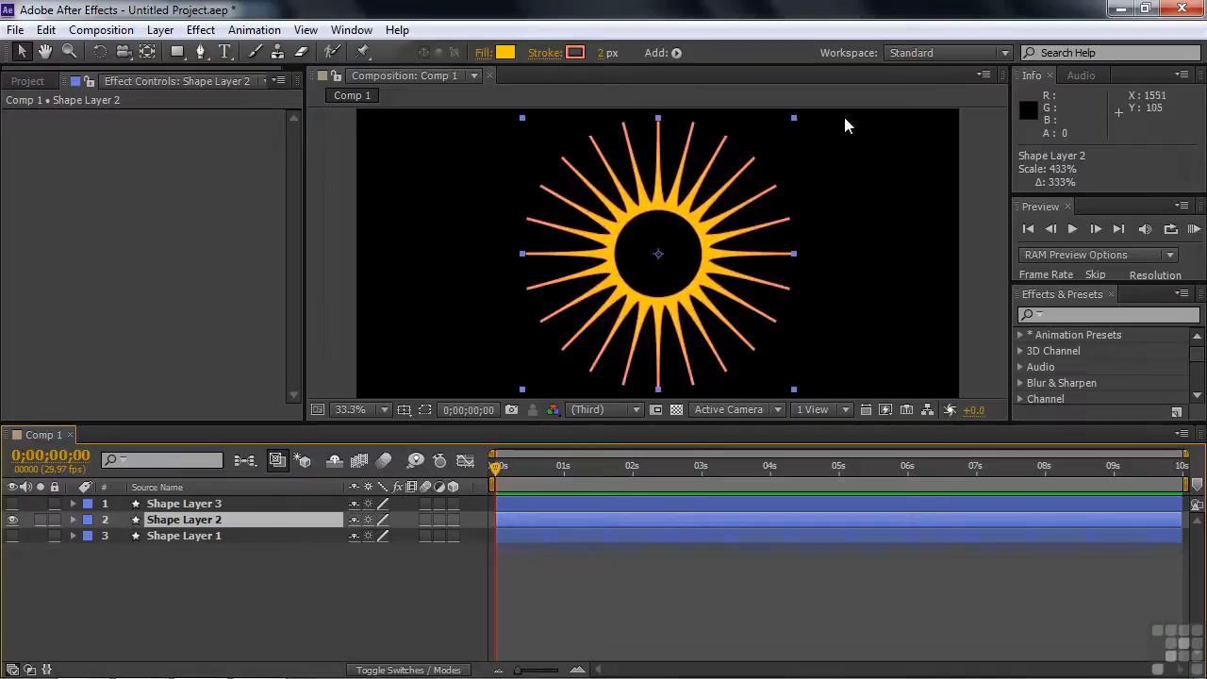
Expand the contents of Shape Layer 2 down to the components inside Group 1
{"action": "left_click", "coordinate": [74, 520]}
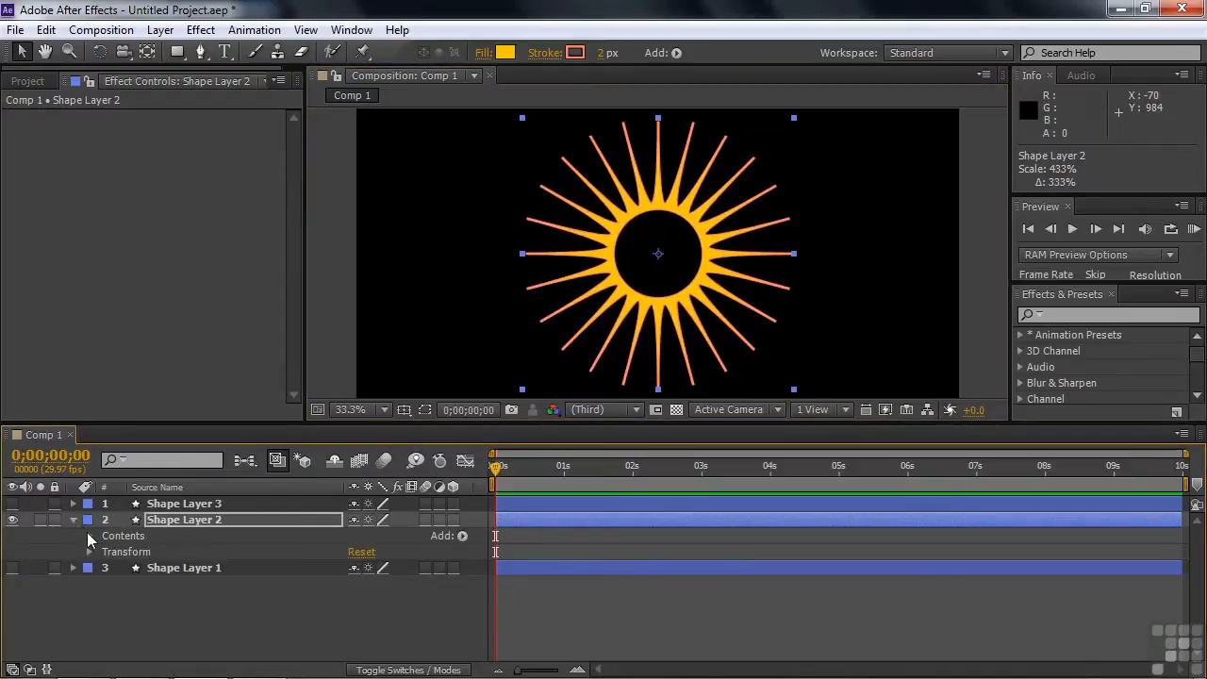
{"action": "left_click", "coordinate": [90, 535]}
{"action": "left_click", "coordinate": [100, 553]}
{"action": "left_click", "coordinate": [105, 551]}
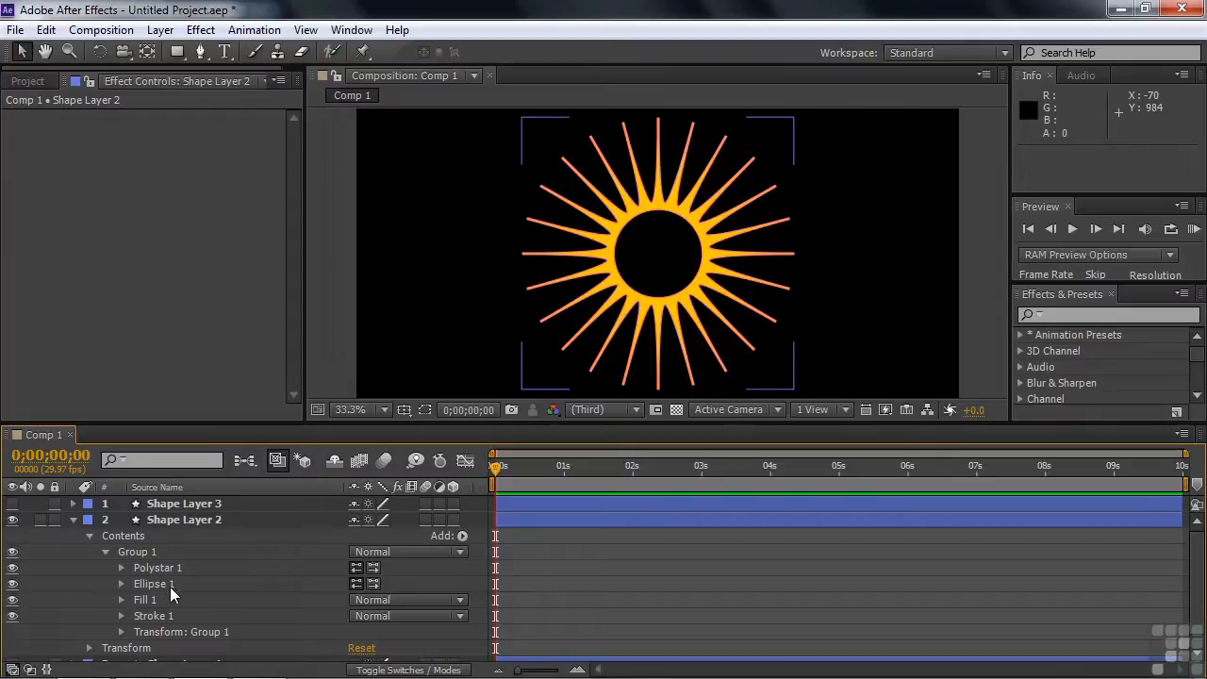
Hide Ellipse 1 in Shape Layer 2 and set the Inner Roundness of its Polystar 1 to 197%
{"action": "left_click", "coordinate": [13, 584]}
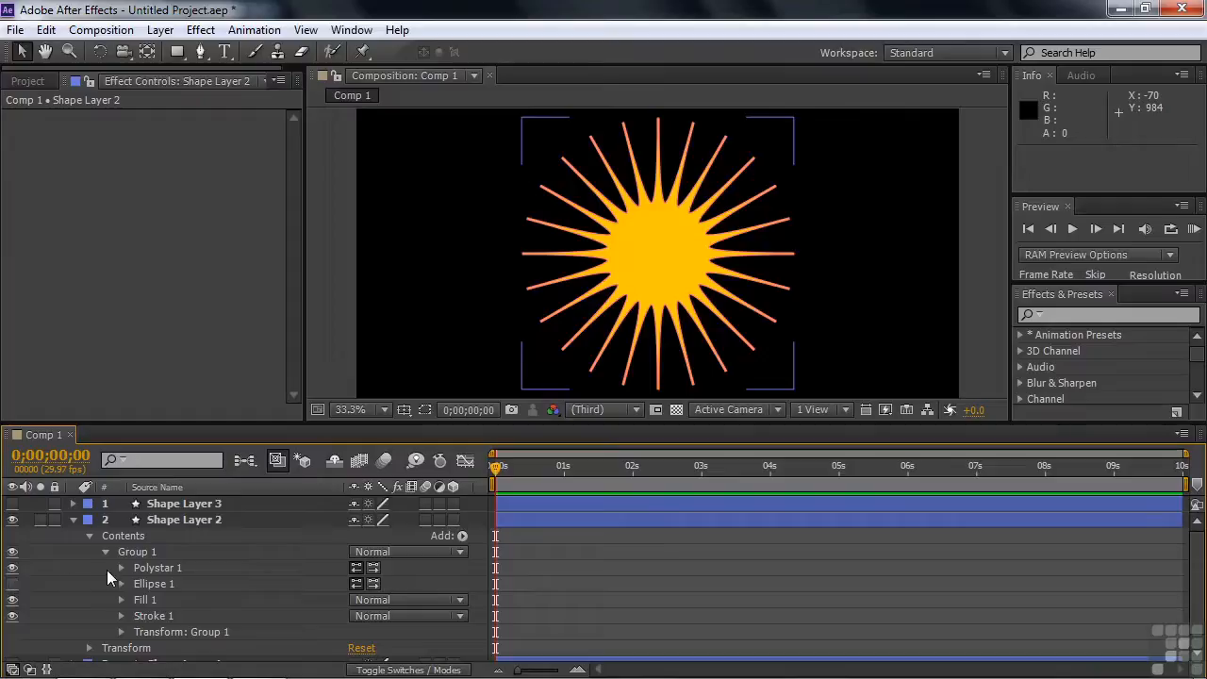
{"action": "left_click", "coordinate": [120, 567]}
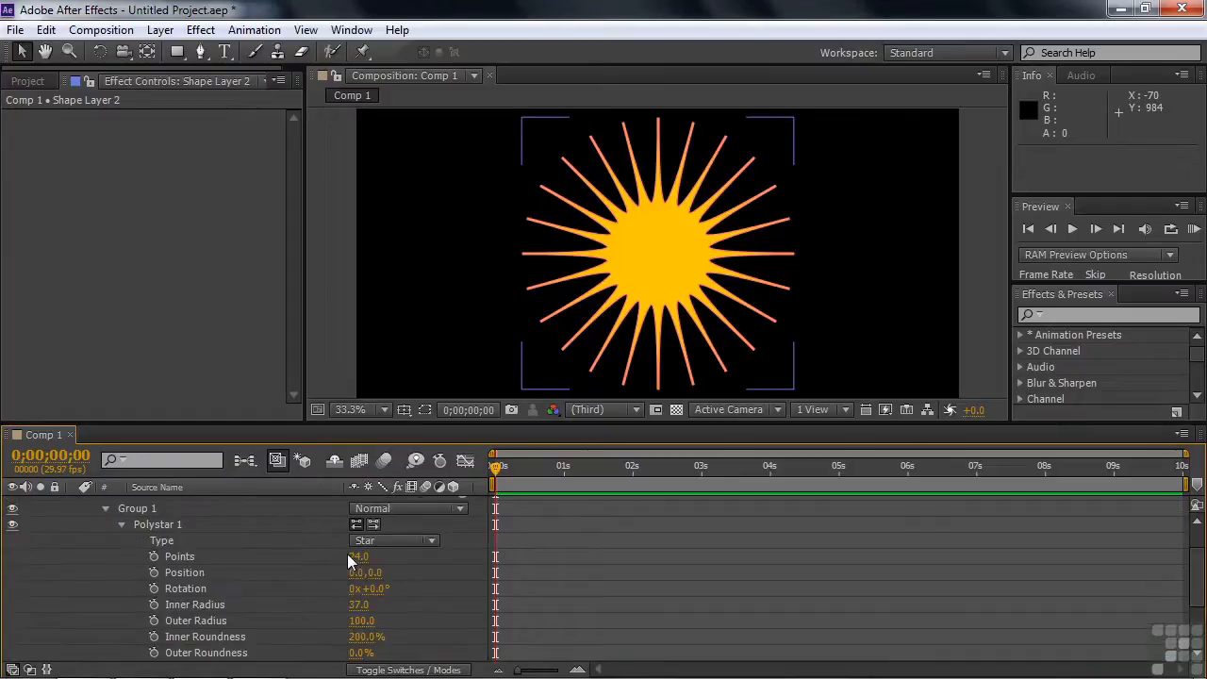
{"action": "mouse_move", "coordinate": [366, 636]}
{"action": "left_mouse_down"}
{"action": "mouse_move", "coordinate": [129, 637]}
{"action": "mouse_move", "coordinate": [391, 653]}
{"action": "mouse_move", "coordinate": [364, 646]}
{"action": "left_mouse_up"}
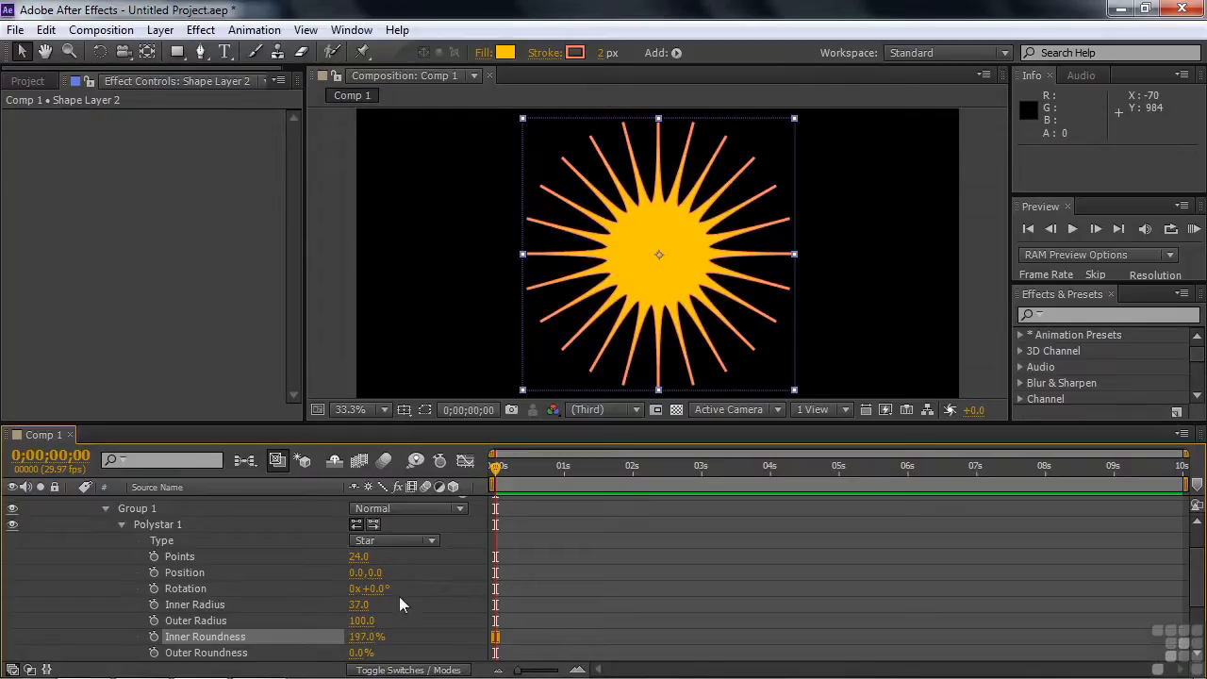
{"action": "left_click", "coordinate": [122, 524]}
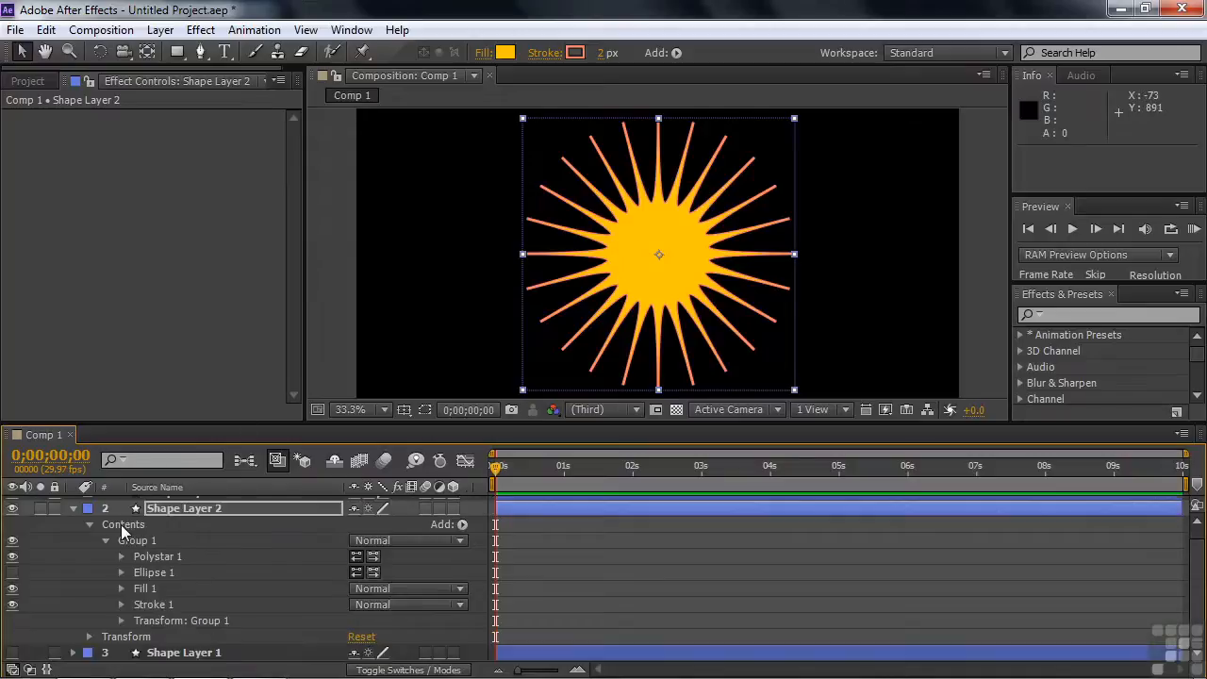
Isolate Ellipse 1 of Shape Layer 2 by hiding Polystar 1, and show both components together again
{"action": "left_click", "coordinate": [12, 556]}
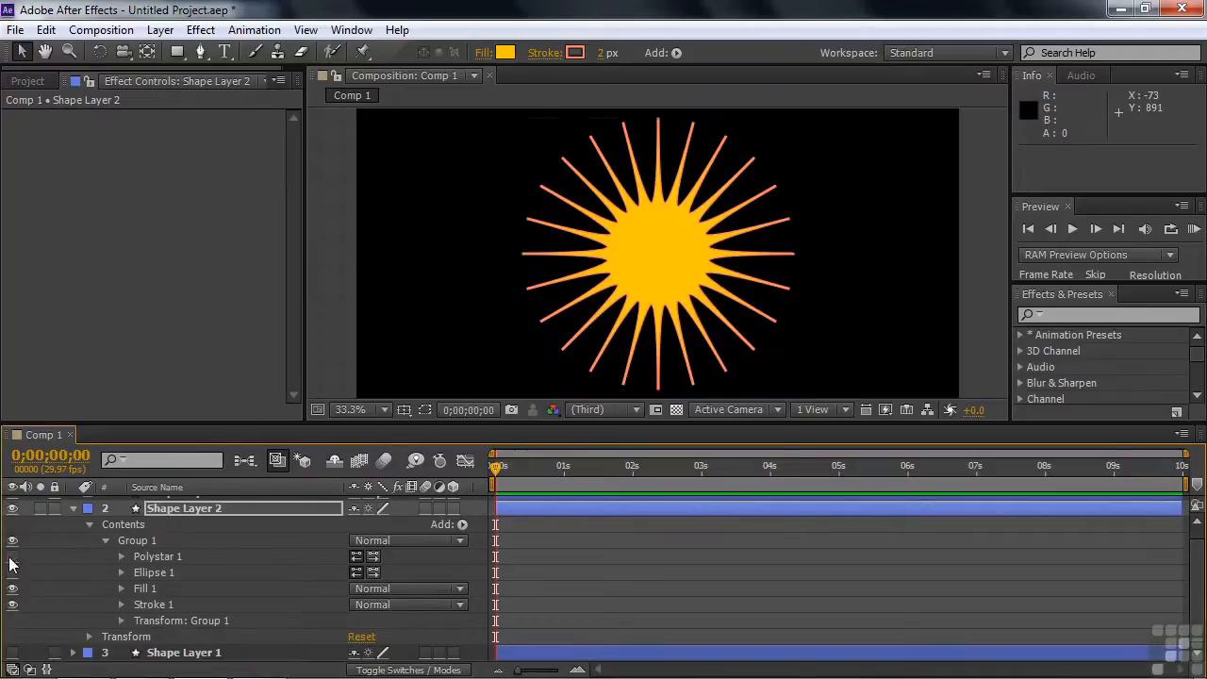
{"action": "left_click", "coordinate": [12, 572]}
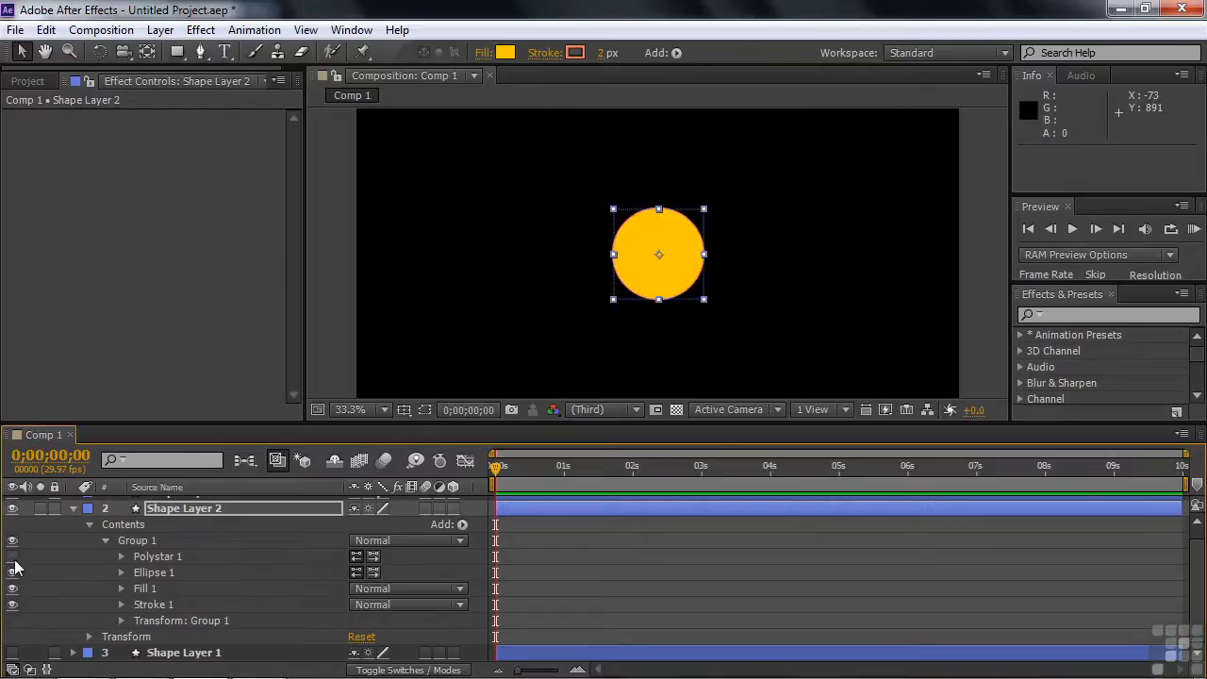
{"action": "left_click", "coordinate": [12, 557]}
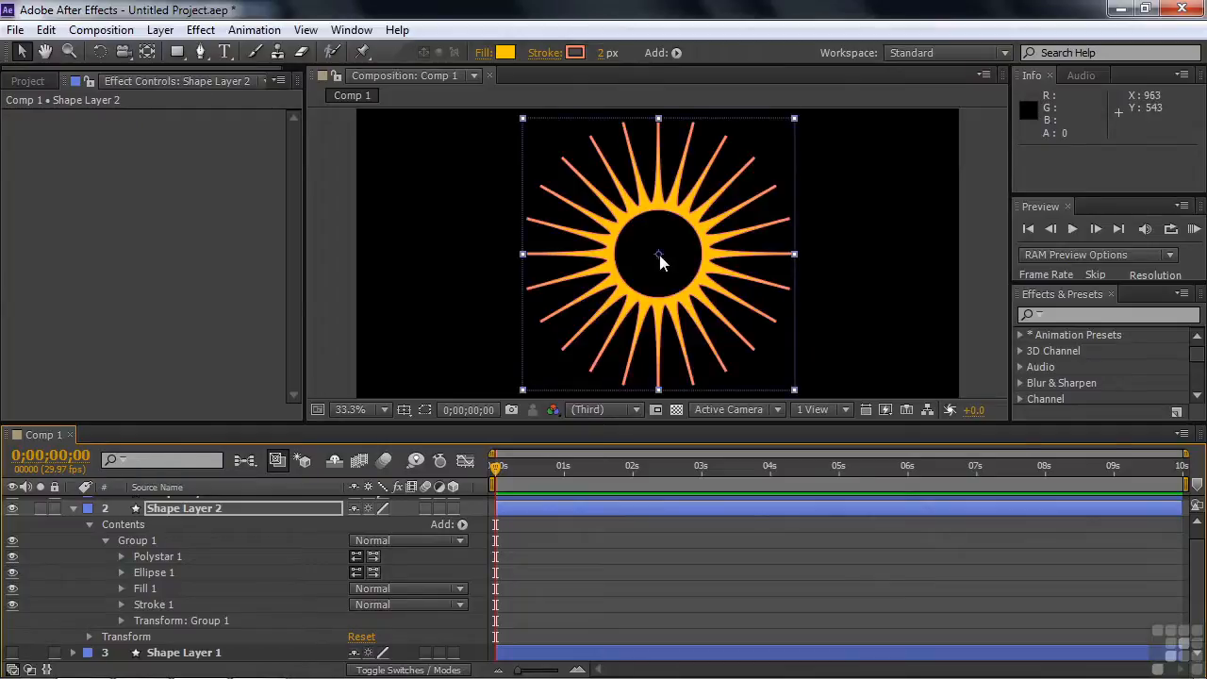
Try the Non-Zero Winding fill rule on Shape Layer 2's Fill 1, and restore it to Even-Odd
{"action": "left_click", "coordinate": [121, 588]}
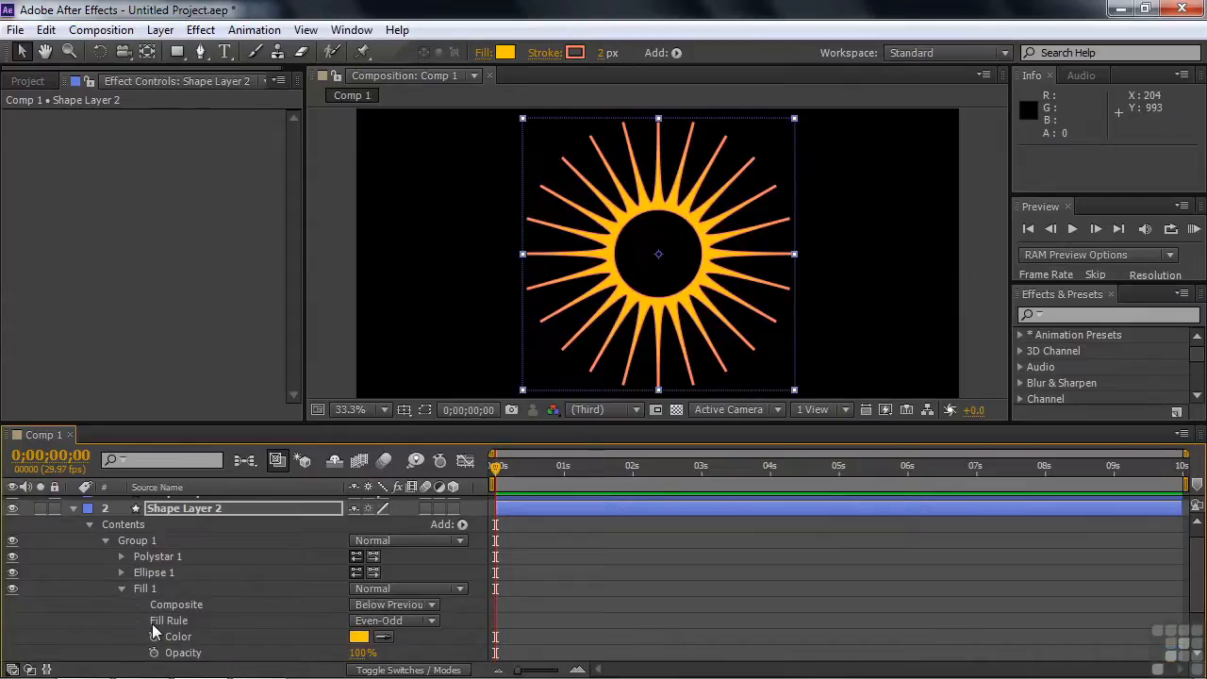
{"action": "left_click", "coordinate": [430, 621]}
{"action": "left_click", "coordinate": [427, 645]}
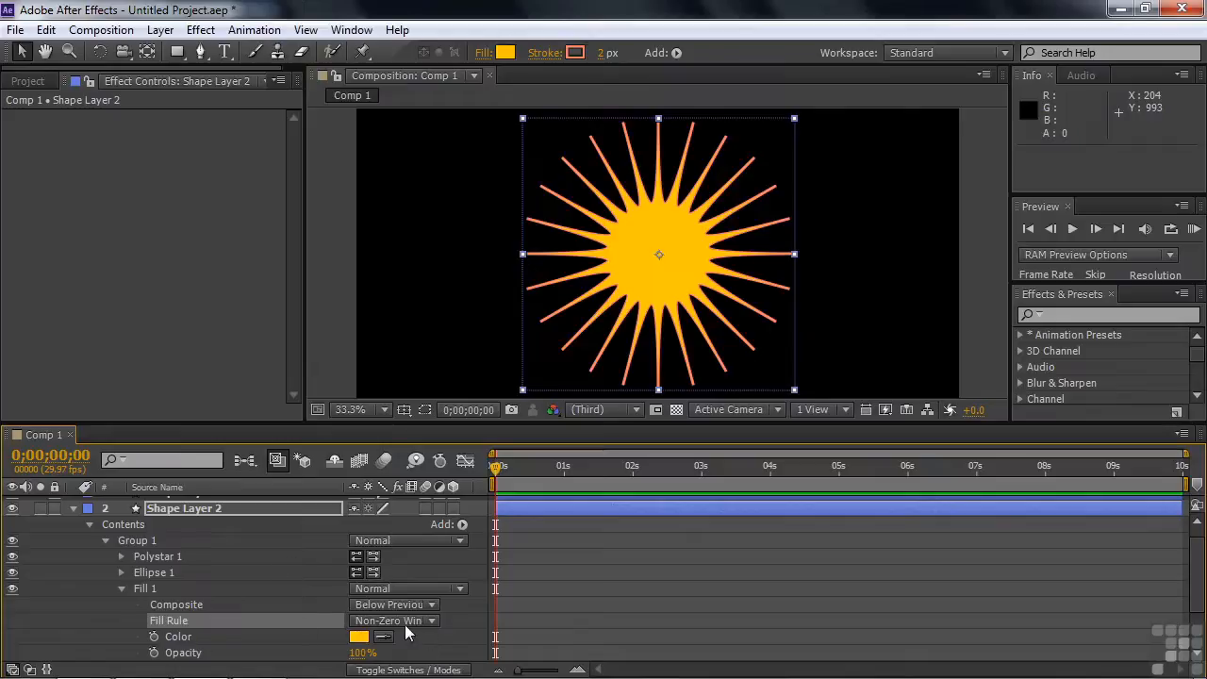
{"action": "left_click", "coordinate": [401, 625]}
{"action": "left_click", "coordinate": [426, 662]}
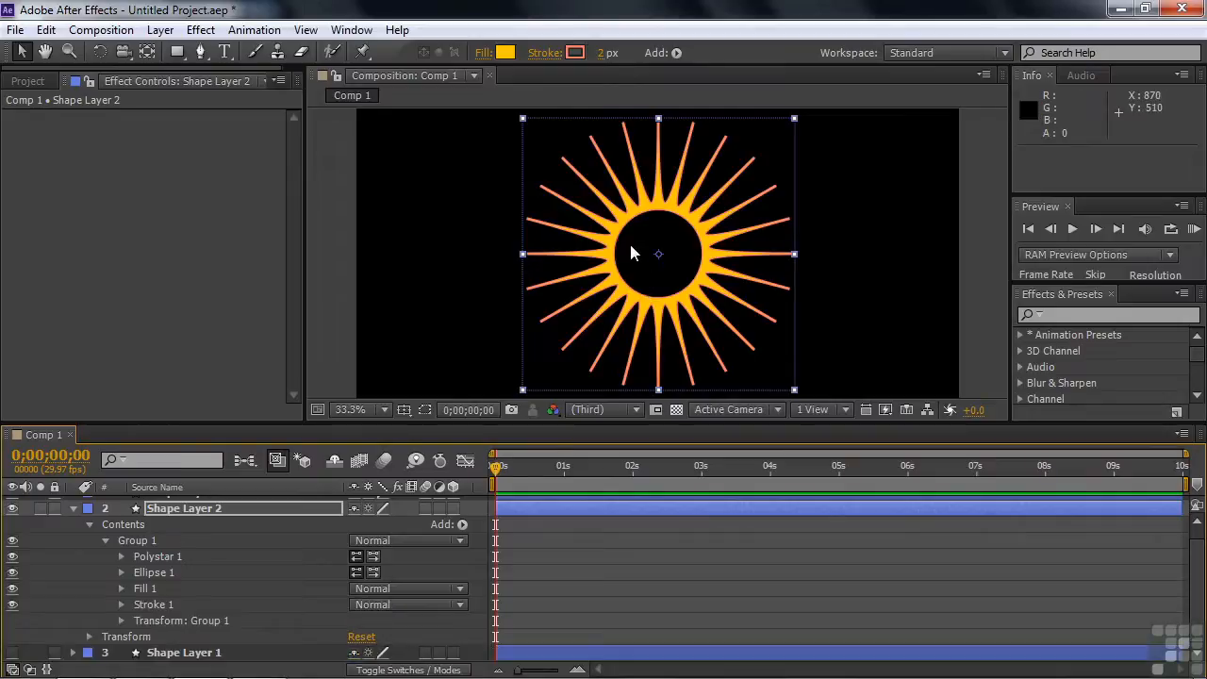
Collapse and hide Shape Layer 2, and show Shape Layer 3
{"action": "left_click", "coordinate": [73, 508]}
{"action": "left_click", "coordinate": [12, 520]}
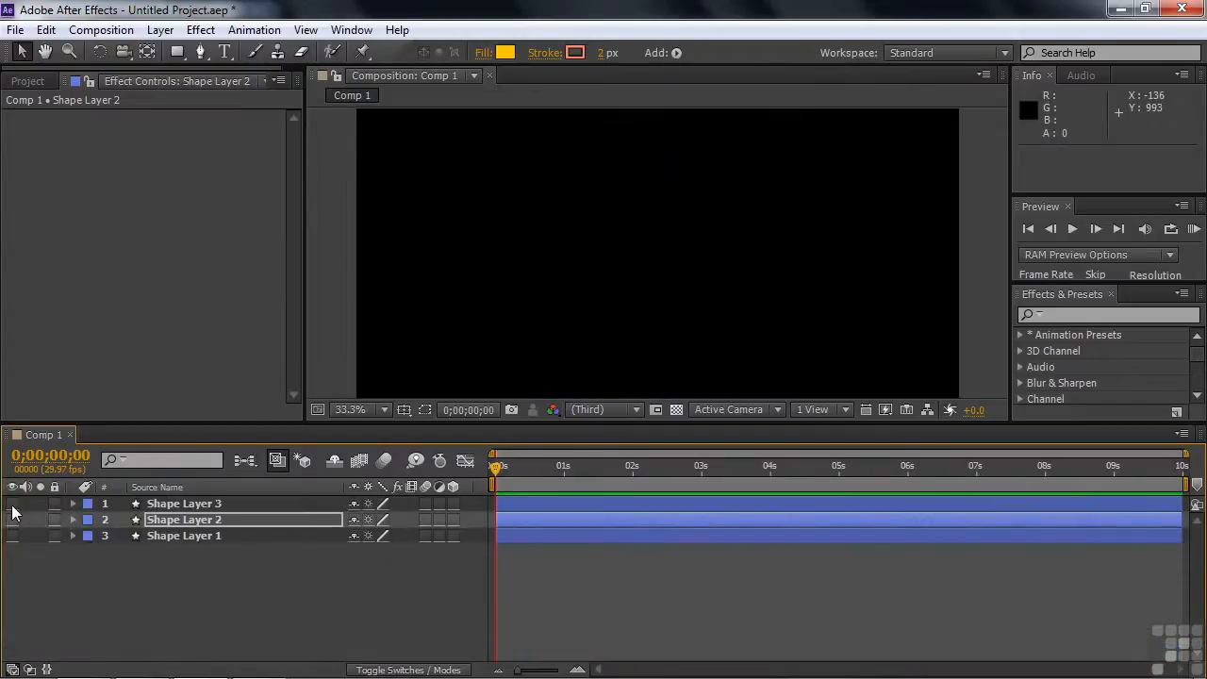
{"action": "left_click", "coordinate": [12, 503]}
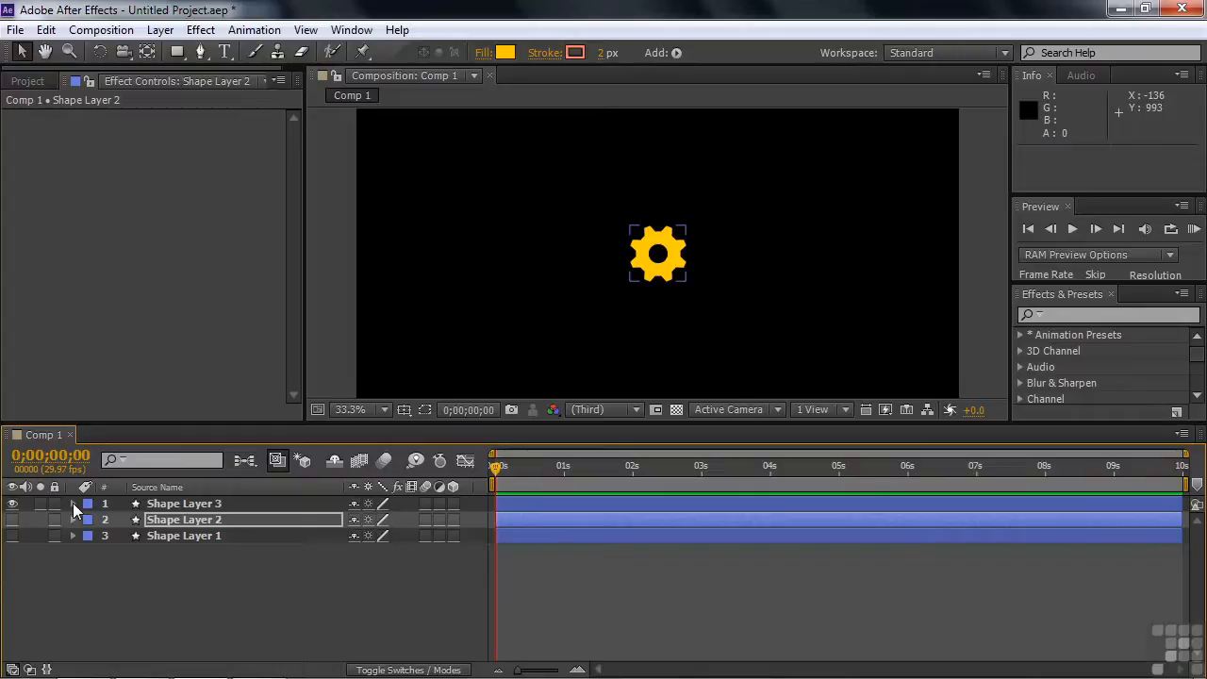
Expand Shape Layer 3 down to the components of its nested Group 1, and scale the gear up to about 481%
{"action": "left_click", "coordinate": [73, 504]}
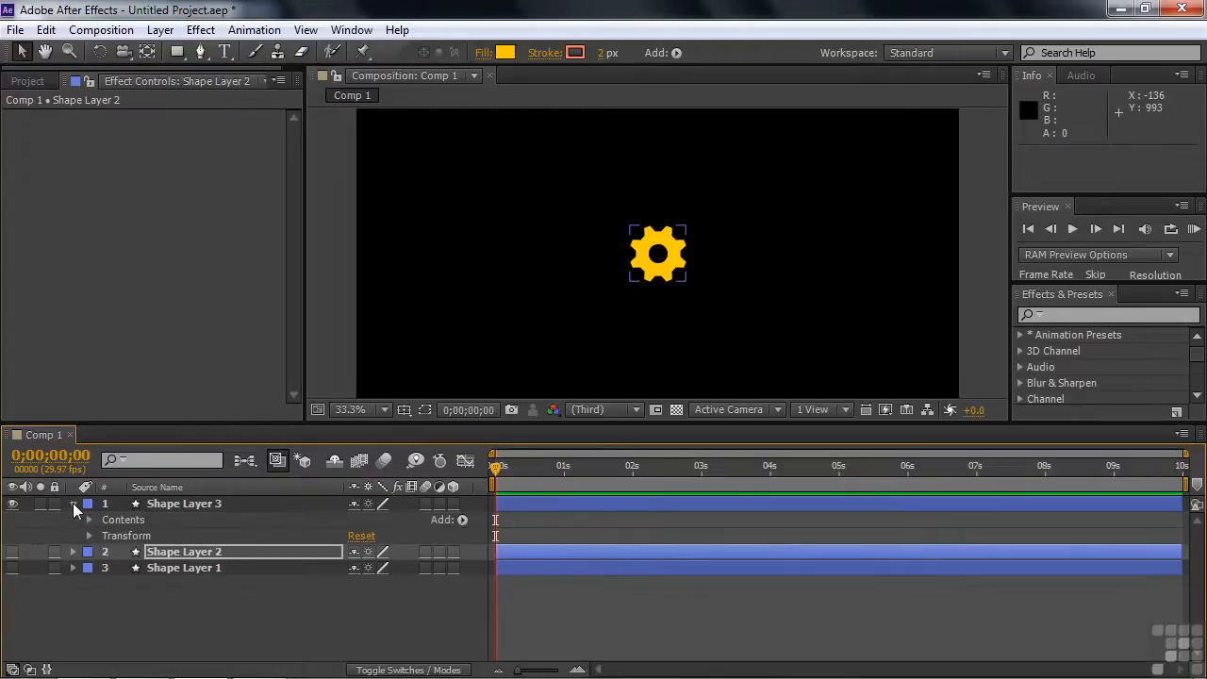
{"action": "left_click", "coordinate": [88, 519]}
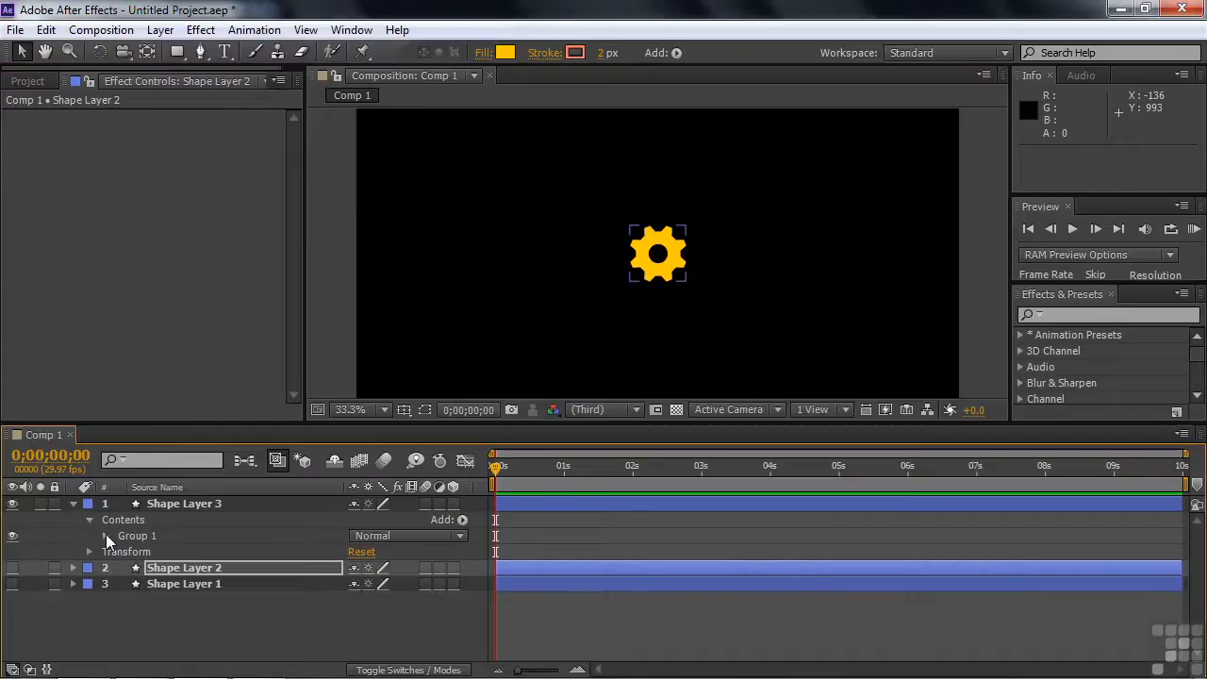
{"action": "left_click", "coordinate": [106, 535]}
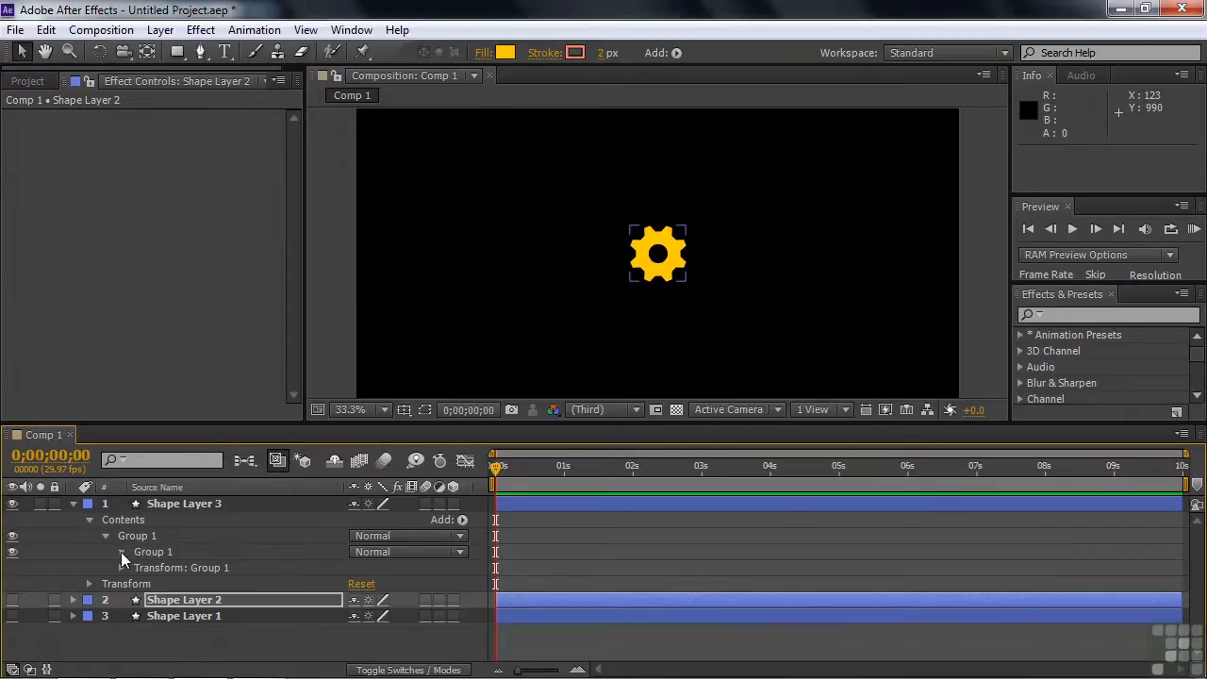
{"action": "left_click", "coordinate": [121, 552]}
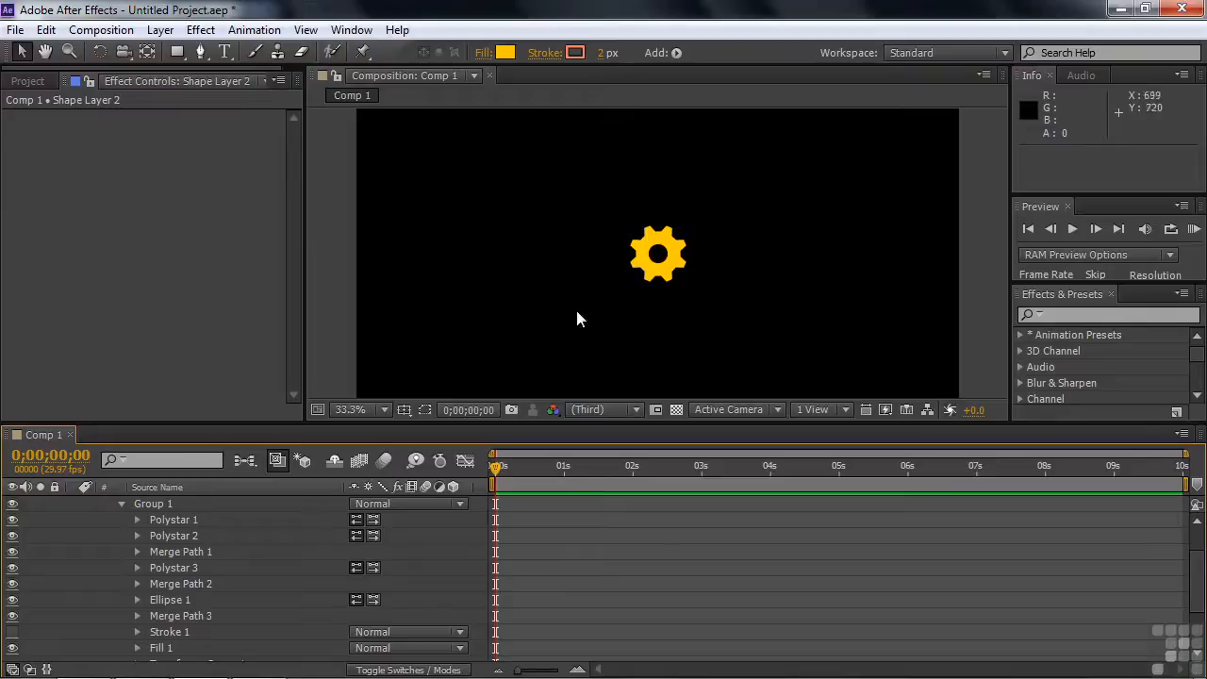
{"action": "left_click", "coordinate": [655, 255]}
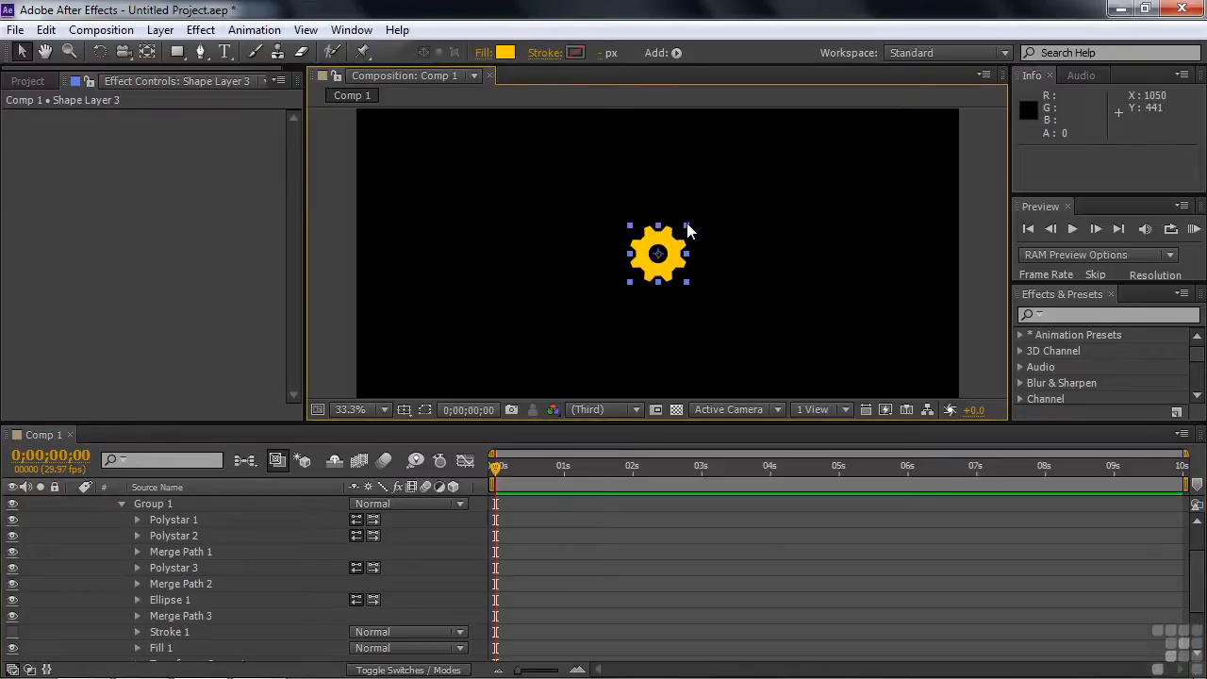
{"action": "left_click_drag", "start_coordinate": [688, 226], "coordinate": [825, 117]}
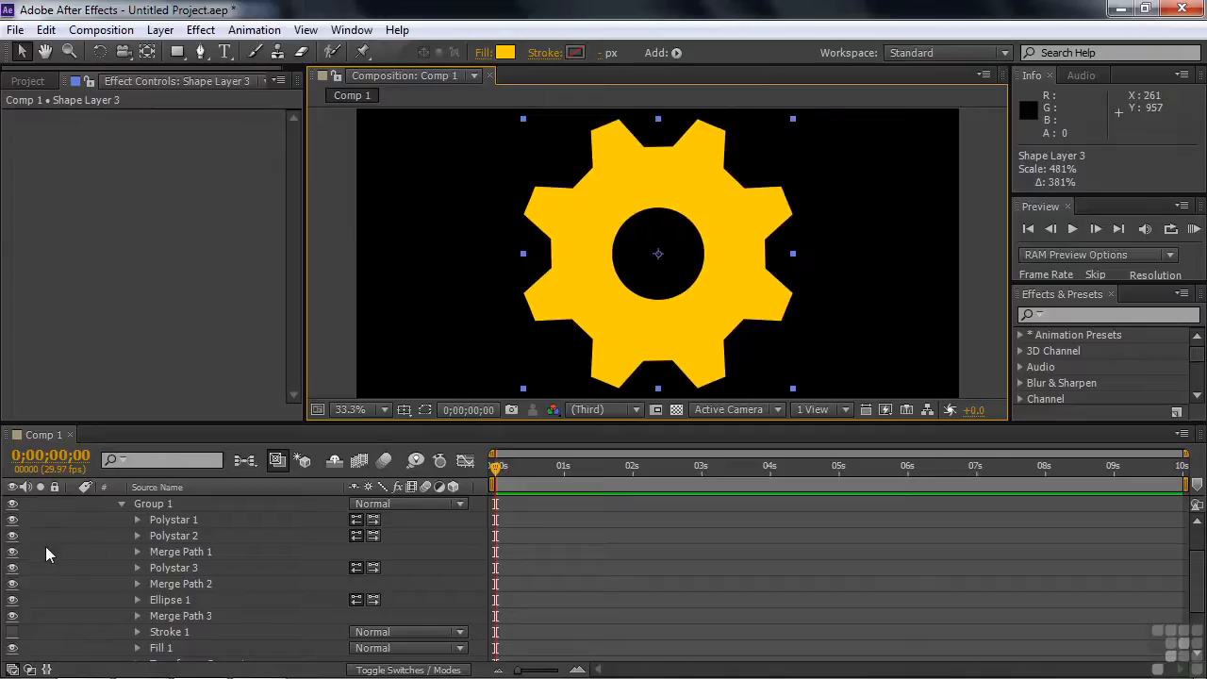
View the gear's Polystar 1 alone by hiding Polystar 2 through Merge Path 3, and show them again
{"action": "left_click_drag", "start_coordinate": [12, 535], "coordinate": [11, 618]}
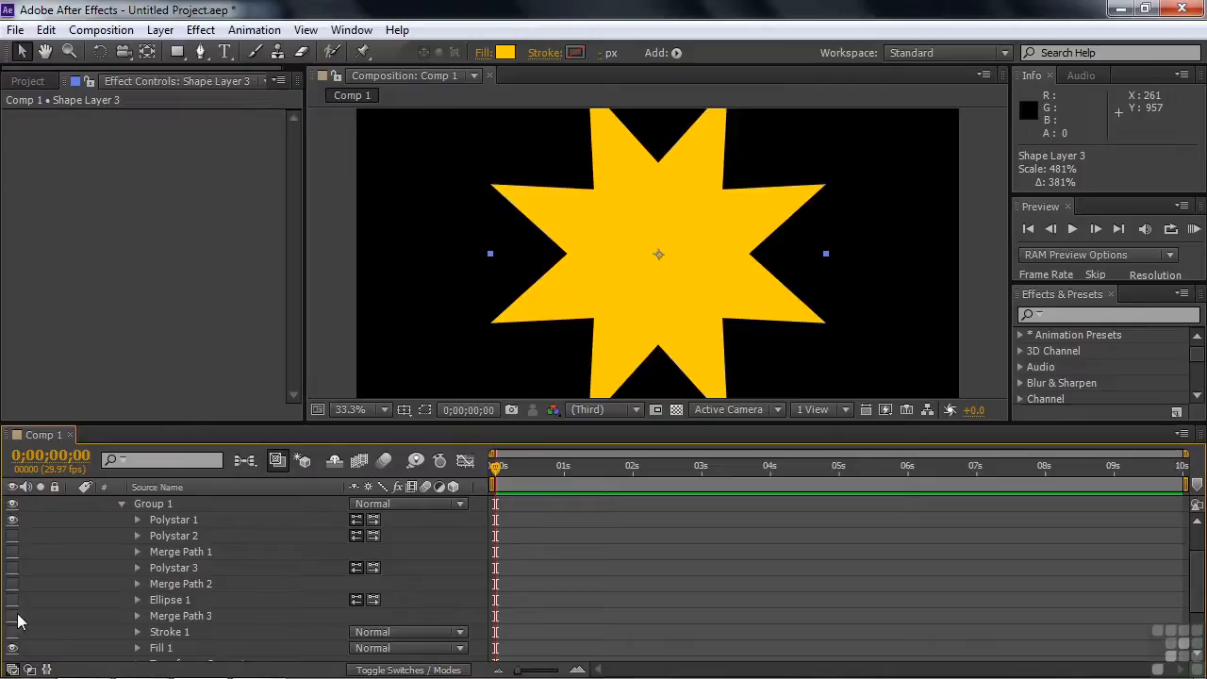
{"action": "left_click_drag", "start_coordinate": [13, 618], "coordinate": [23, 545]}
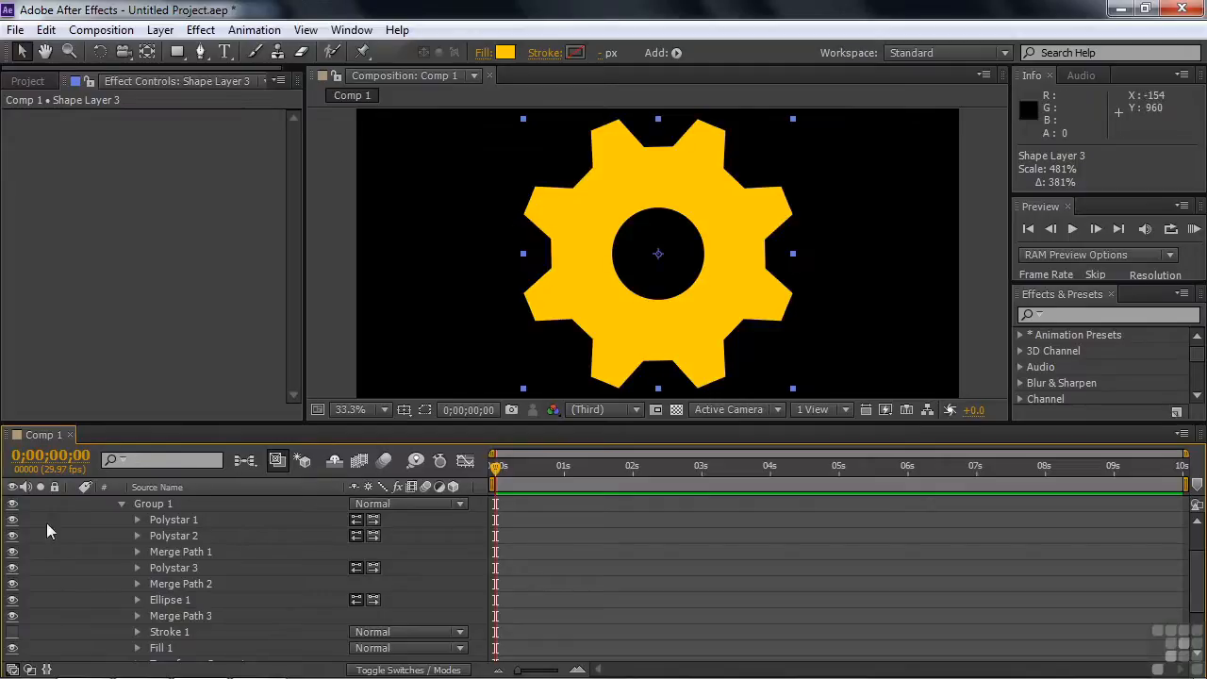
Isolate the gear's Polystar 2, and show it combined with Polystar 1 and Merge Path 1, leaving Polystar 3 through Merge Path 3 hidden
{"action": "left_click", "coordinate": [12, 551]}
{"action": "left_click_drag", "start_coordinate": [12, 567], "coordinate": [12, 624]}
{"action": "left_click", "coordinate": [12, 520]}
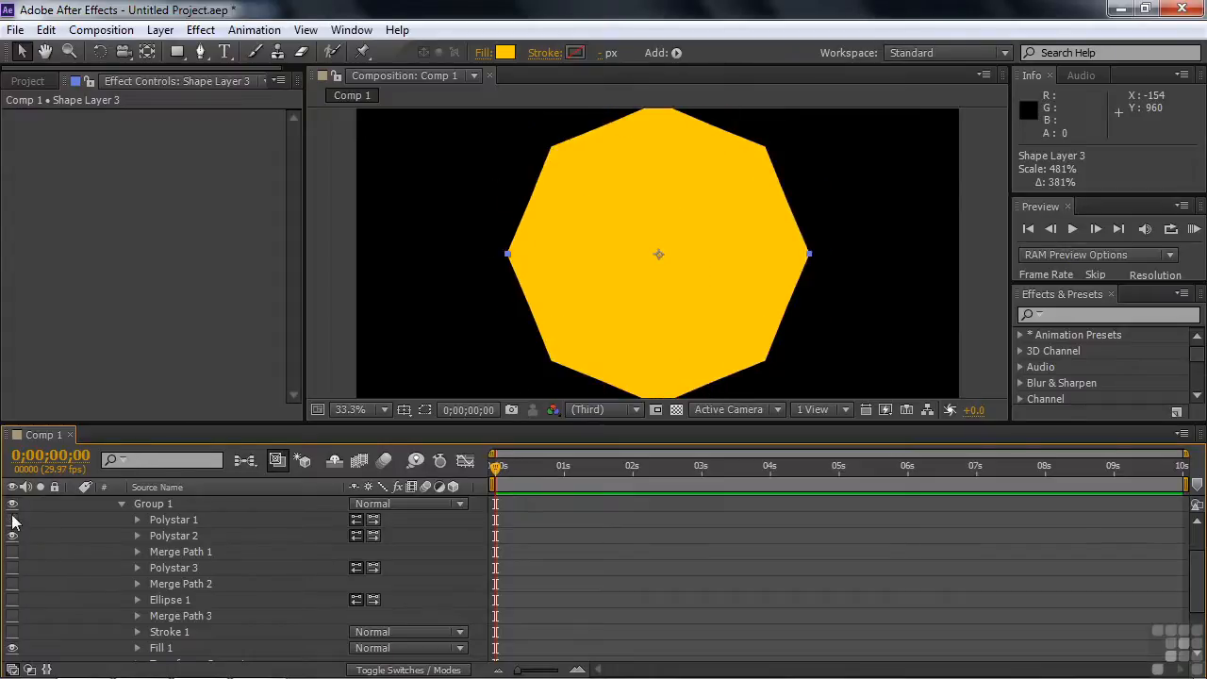
{"action": "left_click", "coordinate": [12, 519]}
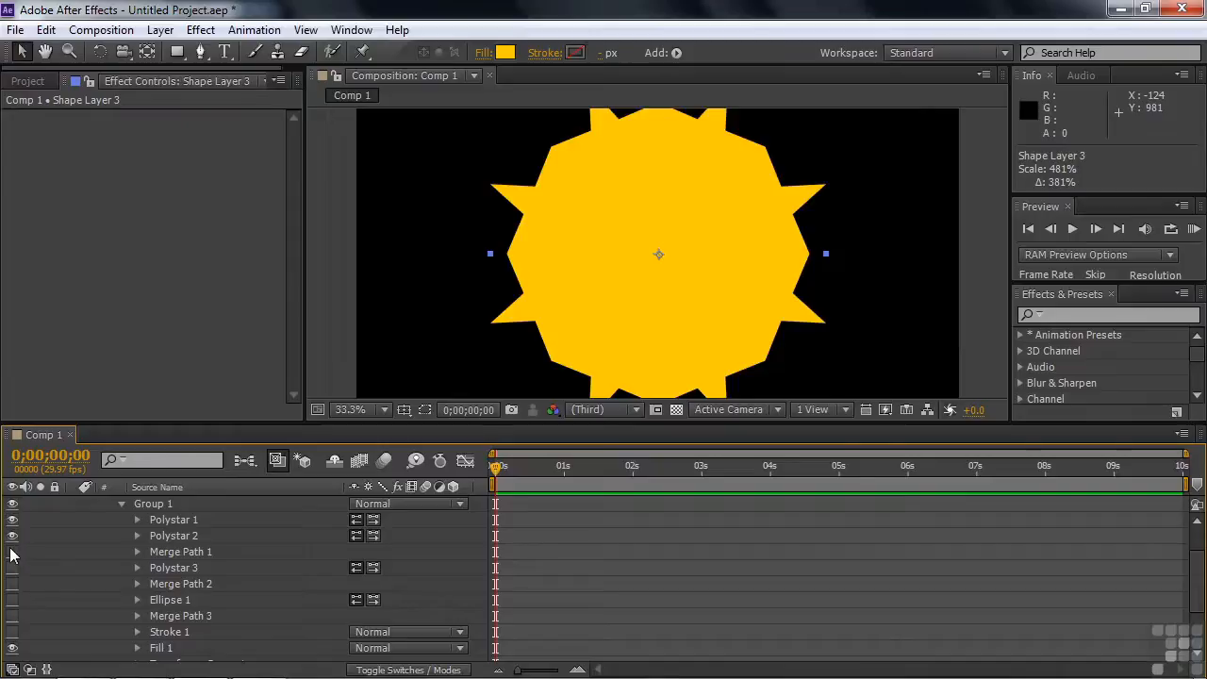
{"action": "left_click", "coordinate": [12, 552]}
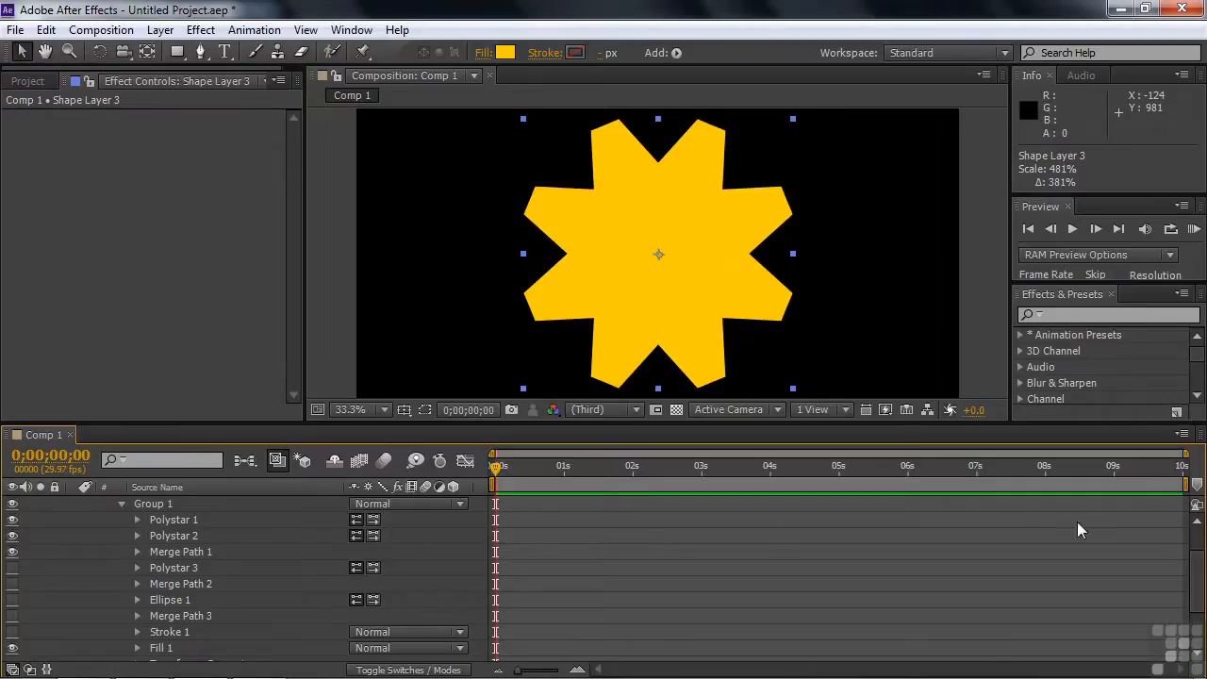
Look over the shapes and path operations that can be added to the contents of Shape Layer 3
{"action": "scroll", "coordinate": [517, 514], "scroll_direction": "up", "scroll_amount": 1}
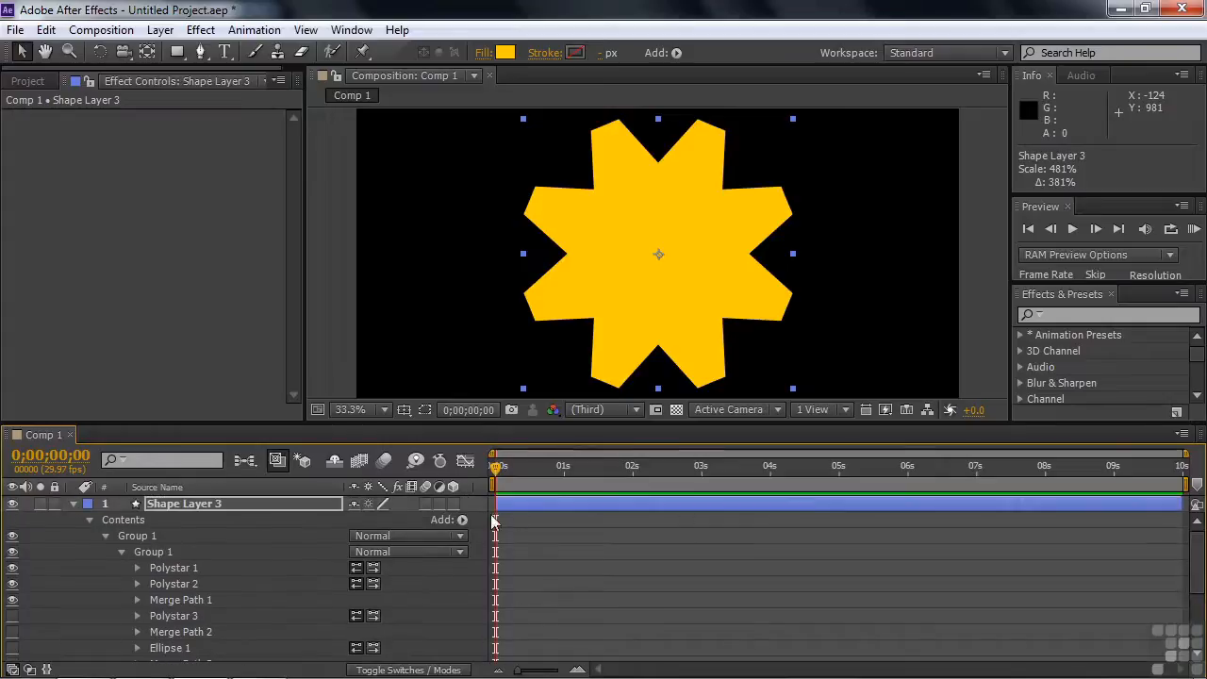
{"action": "left_click", "coordinate": [464, 519]}
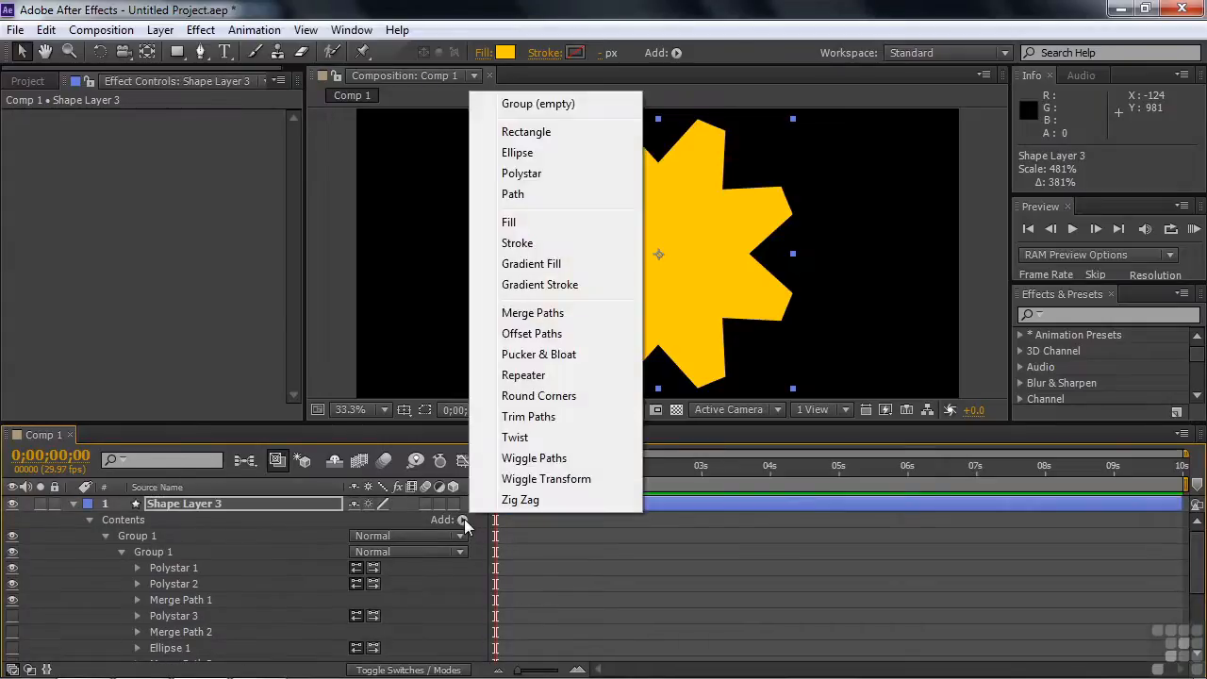
{"action": "left_click", "coordinate": [214, 319]}
Try the Add mode on the gear's Merge Path 1, restore it to Intersect, and collapse it
{"action": "left_click_drag", "start_coordinate": [1197, 550], "coordinate": [1203, 589]}
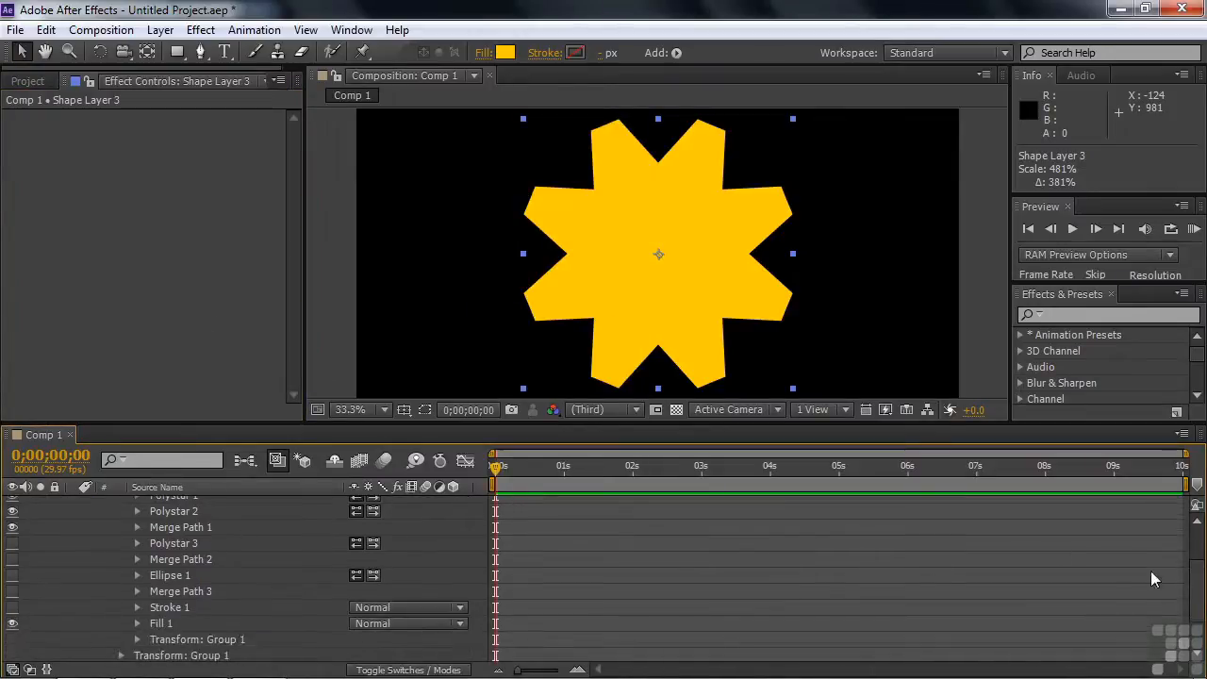
{"action": "left_click", "coordinate": [138, 527]}
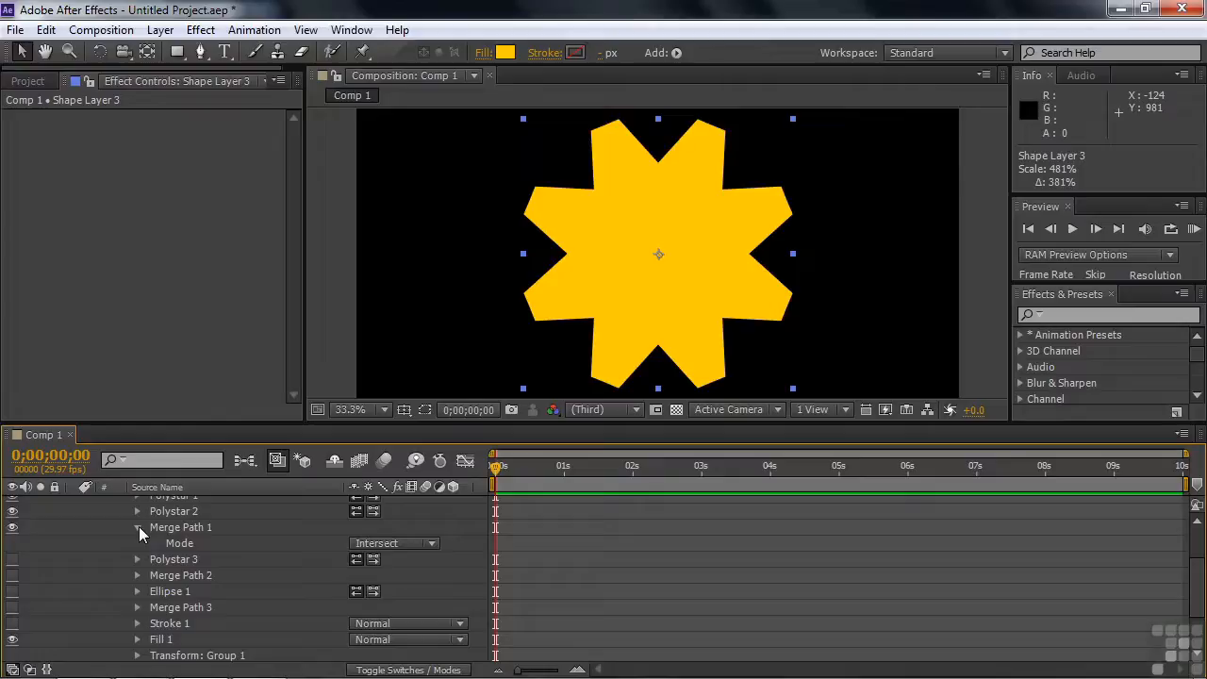
{"action": "left_click", "coordinate": [433, 545]}
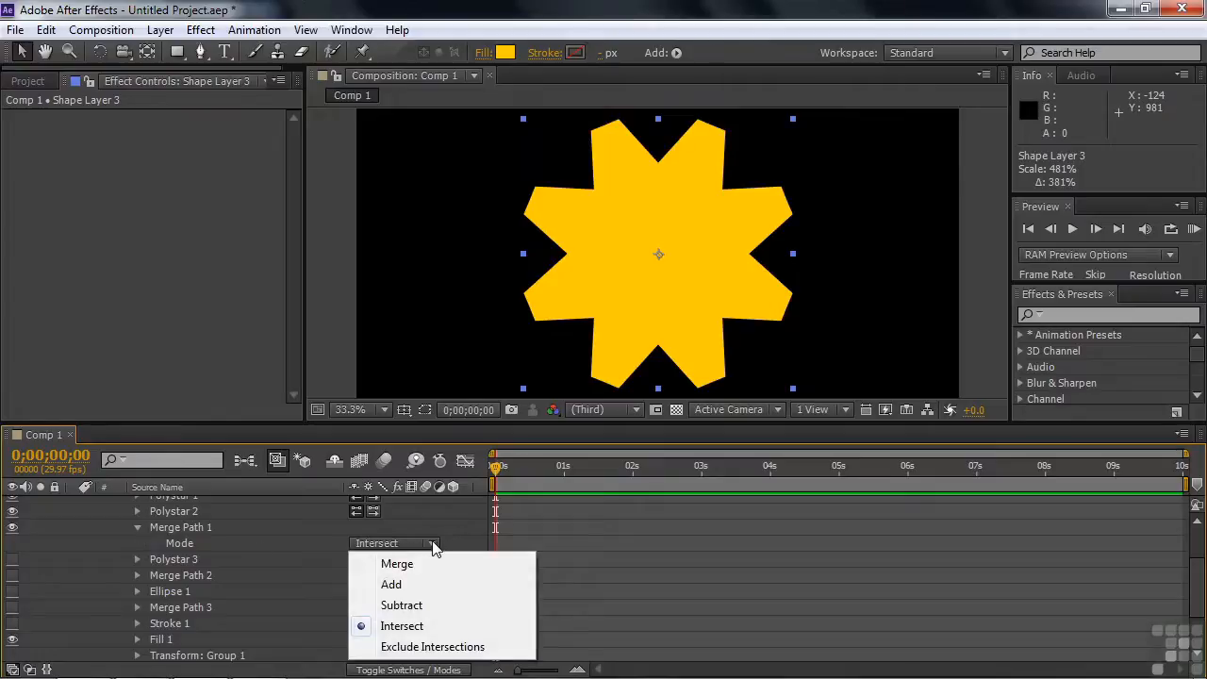
{"action": "left_click", "coordinate": [420, 586]}
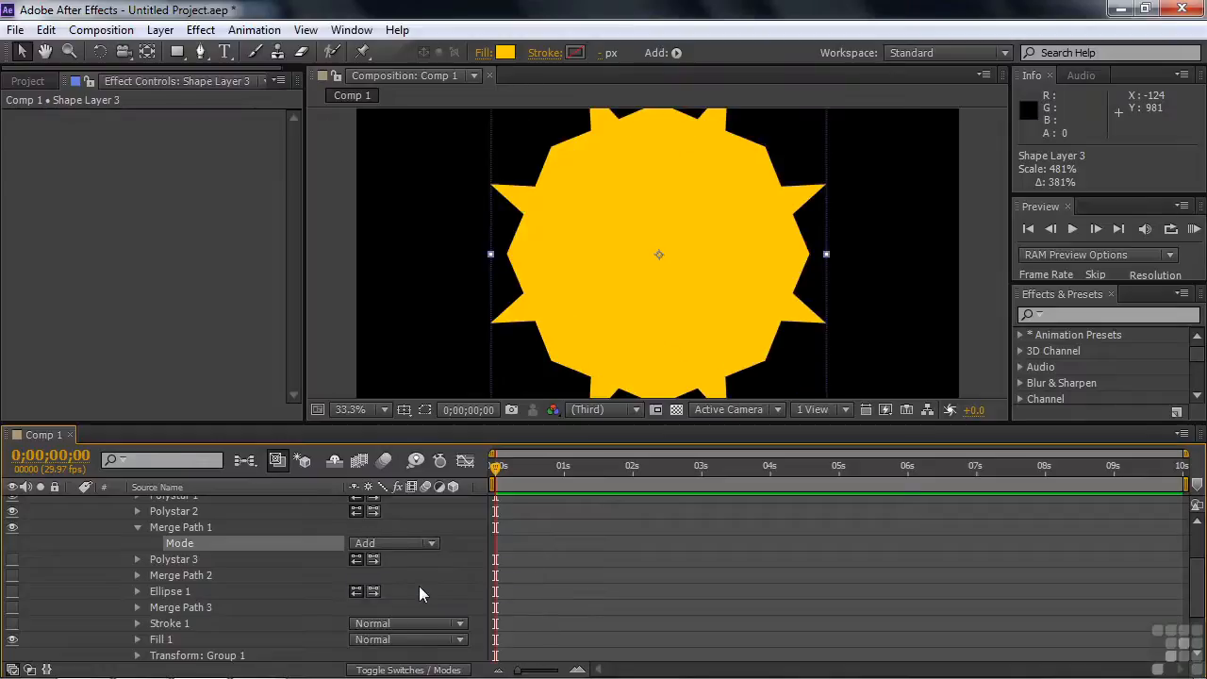
{"action": "left_click", "coordinate": [432, 544]}
{"action": "left_click", "coordinate": [434, 627]}
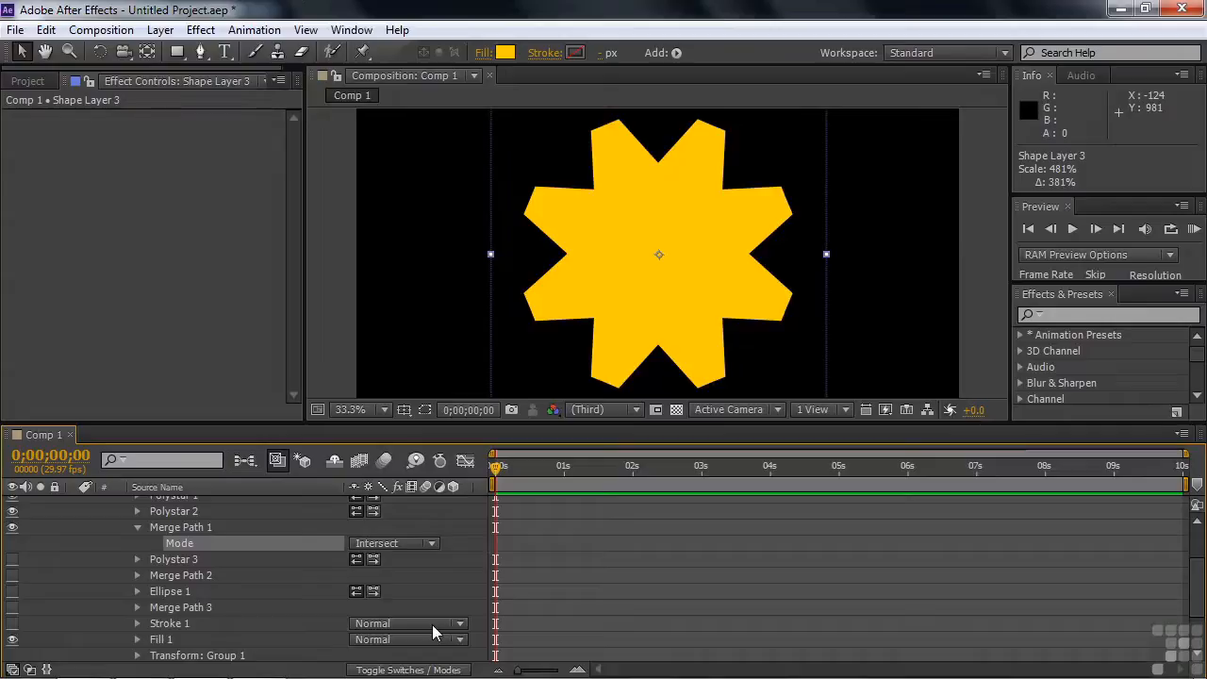
{"action": "left_click", "coordinate": [138, 527]}
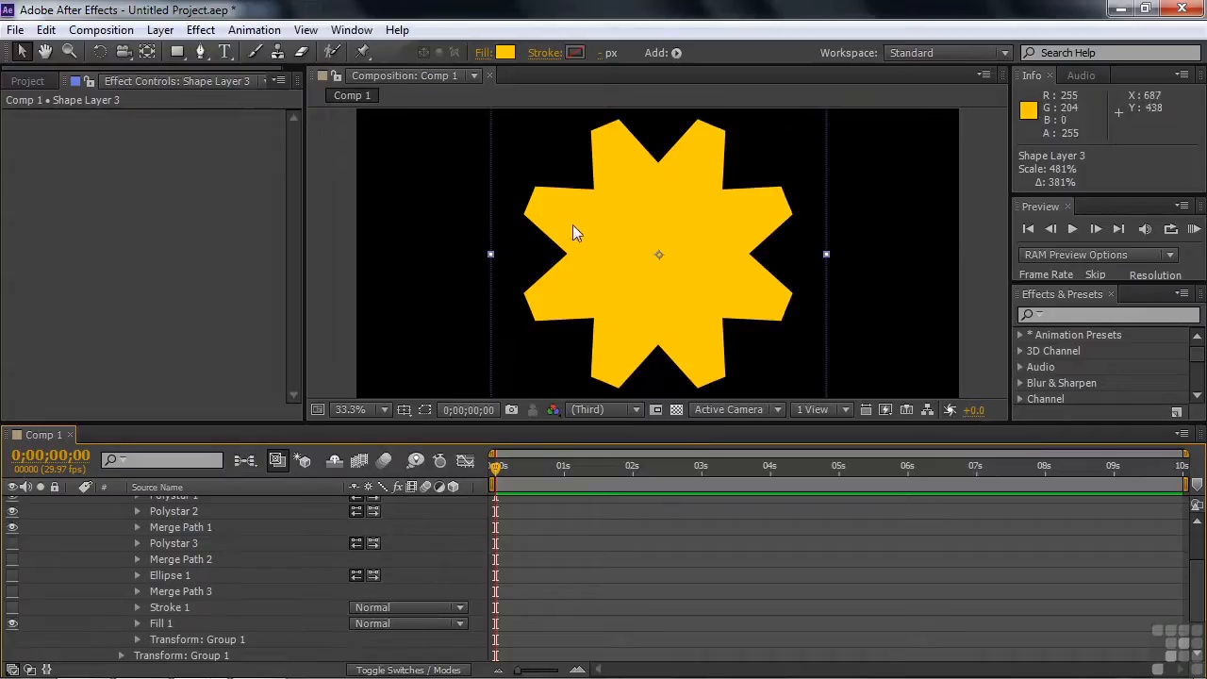
Show Polystar 3 and Merge Path 2 in the gear's nested Group 1
{"action": "left_click", "coordinate": [12, 545]}
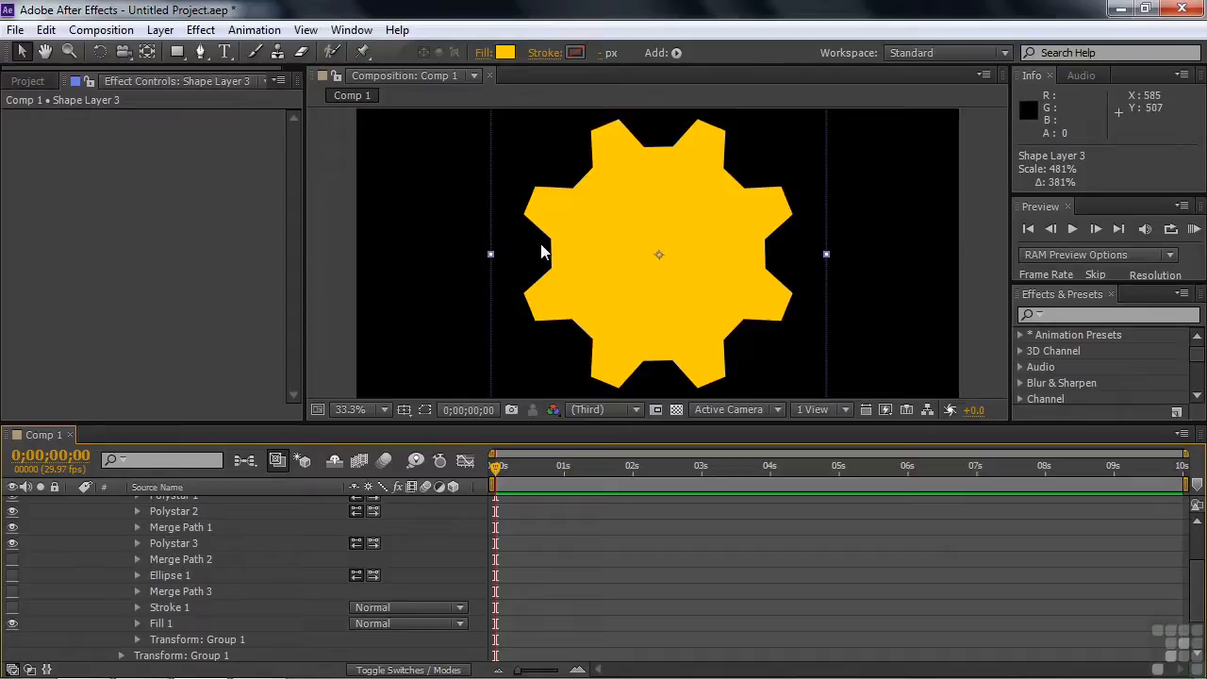
{"action": "left_click", "coordinate": [11, 560]}
Isolate the gear's Ellipse 1 by hiding Polystar 1 through Merge Path 2 and showing the ellipse
{"action": "scroll", "coordinate": [152, 553], "scroll_direction": "up", "scroll_amount": 2}
{"action": "left_click_drag", "start_coordinate": [1196, 558], "coordinate": [1196, 569]}
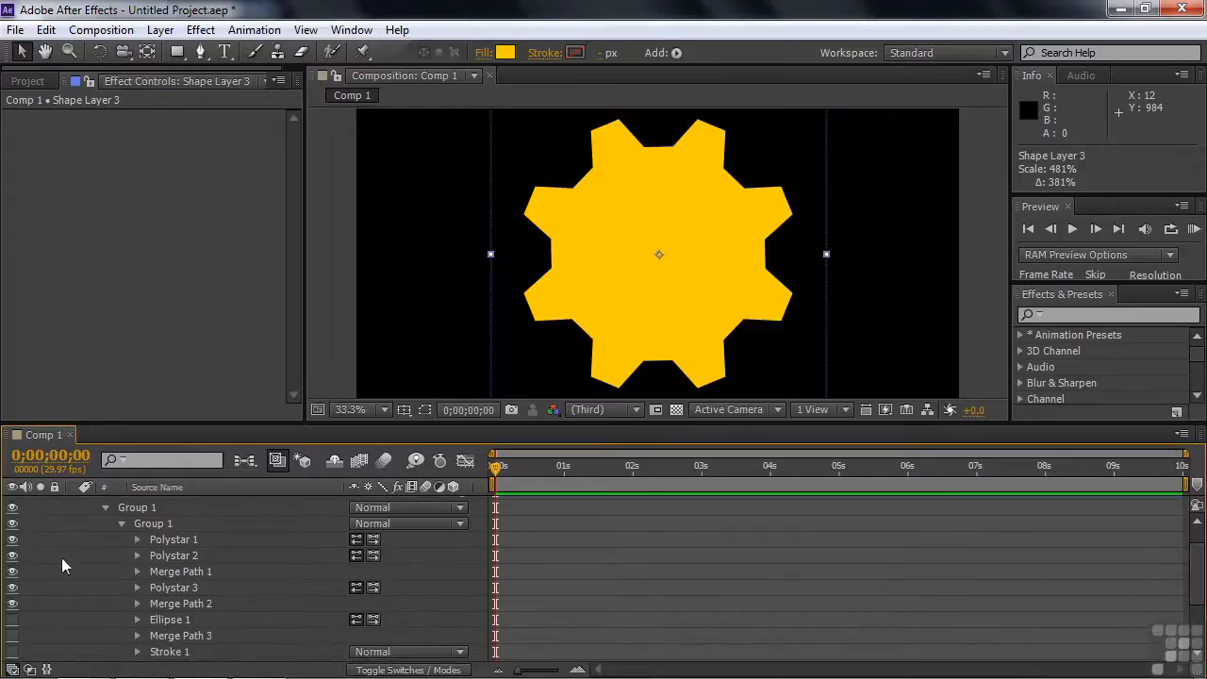
{"action": "left_click_drag", "start_coordinate": [12, 541], "coordinate": [13, 611]}
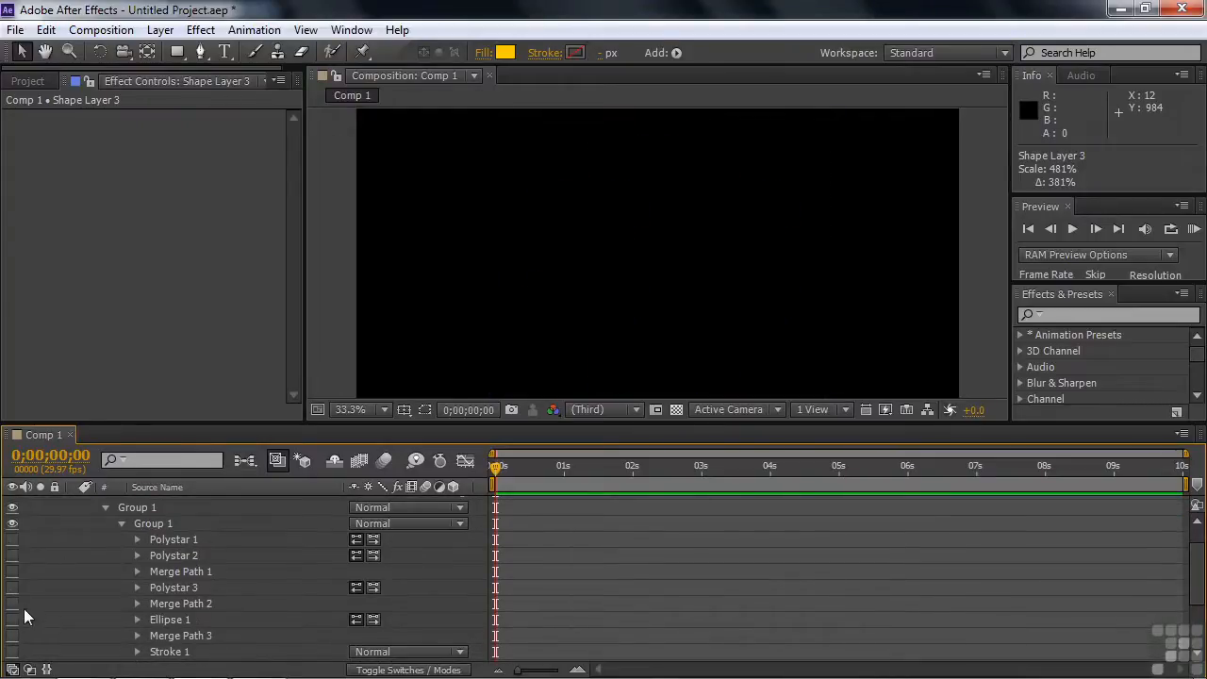
{"action": "left_click", "coordinate": [13, 620]}
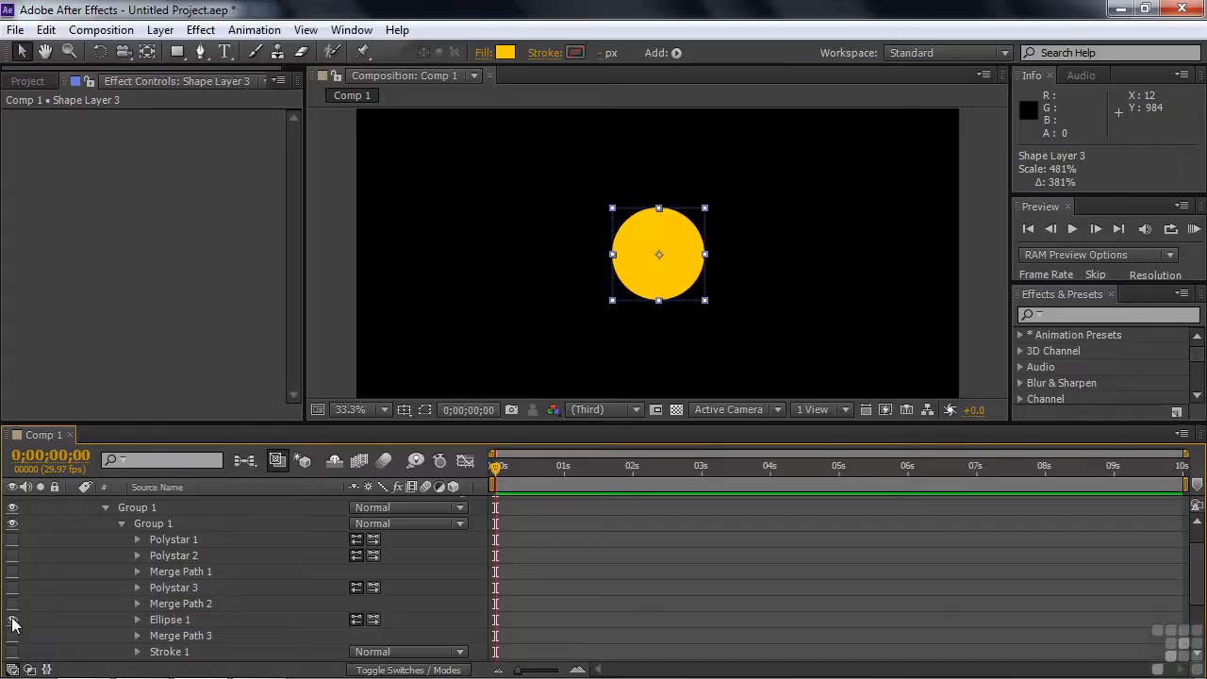
Show the gear's Polystar 1 through Merge Path 2 again, reveal Merge Path 3's mode, and turn on Merge Path 3 and Stroke 1
{"action": "left_click_drag", "start_coordinate": [12, 608], "coordinate": [15, 545]}
{"action": "left_click_drag", "start_coordinate": [1198, 555], "coordinate": [1202, 595]}
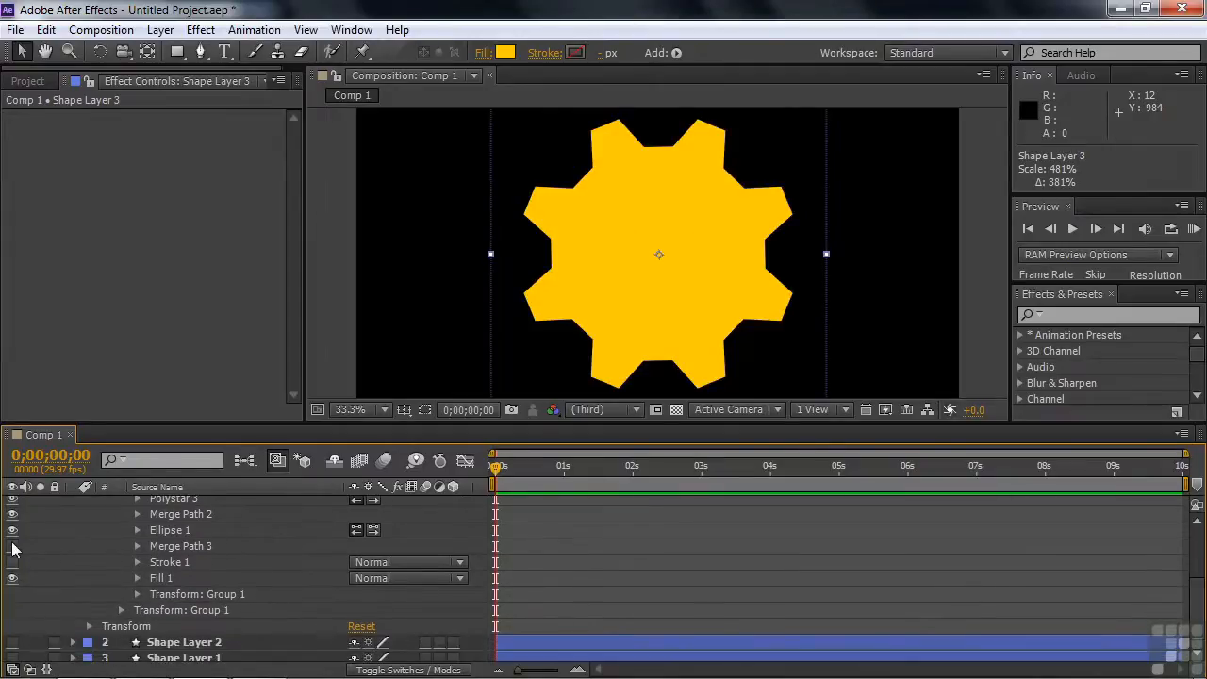
{"action": "left_click", "coordinate": [137, 547]}
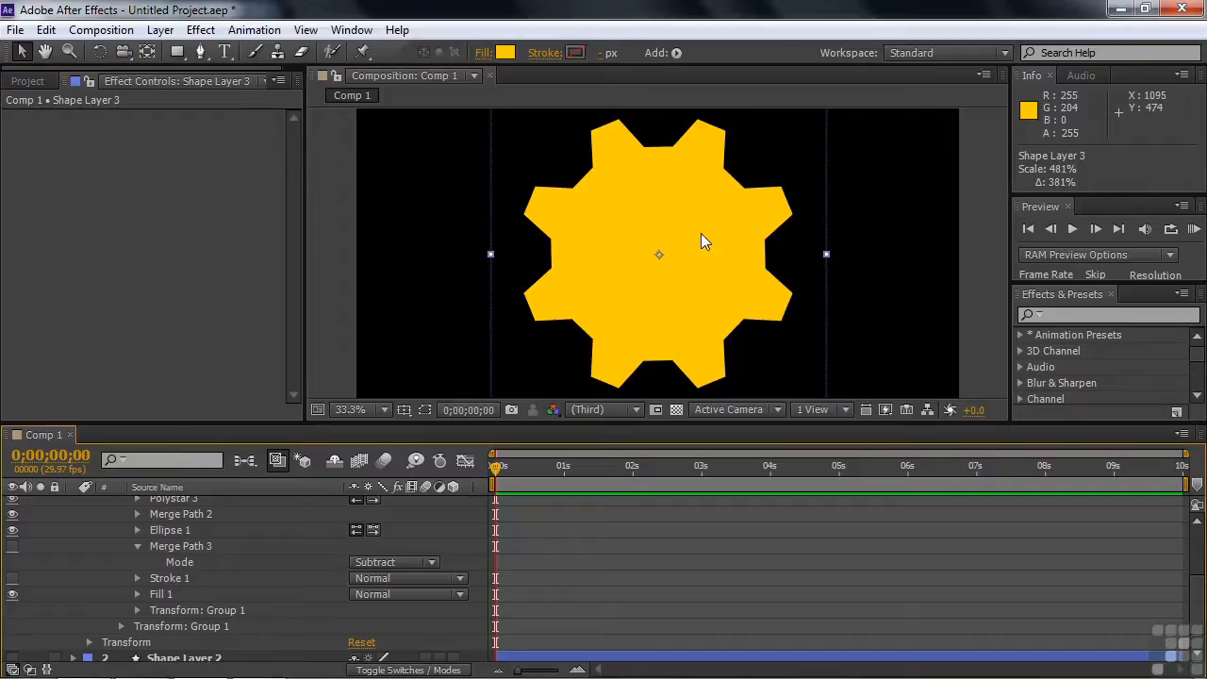
{"action": "left_click", "coordinate": [12, 546]}
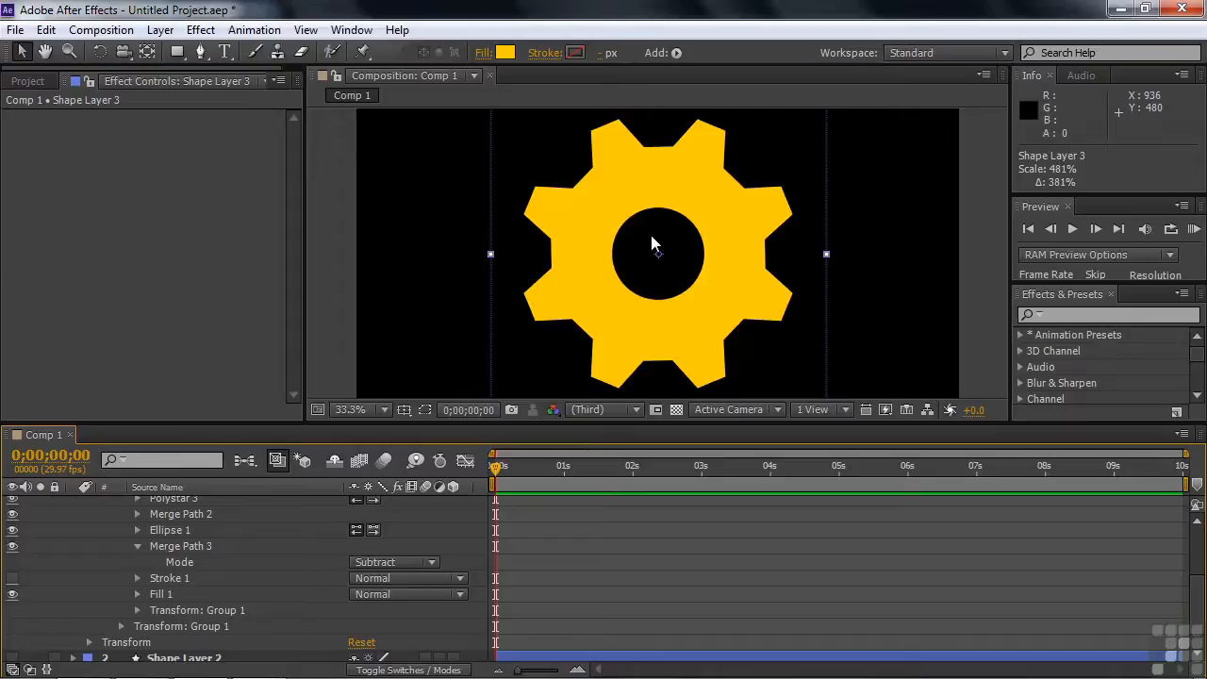
{"action": "left_click", "coordinate": [12, 578]}
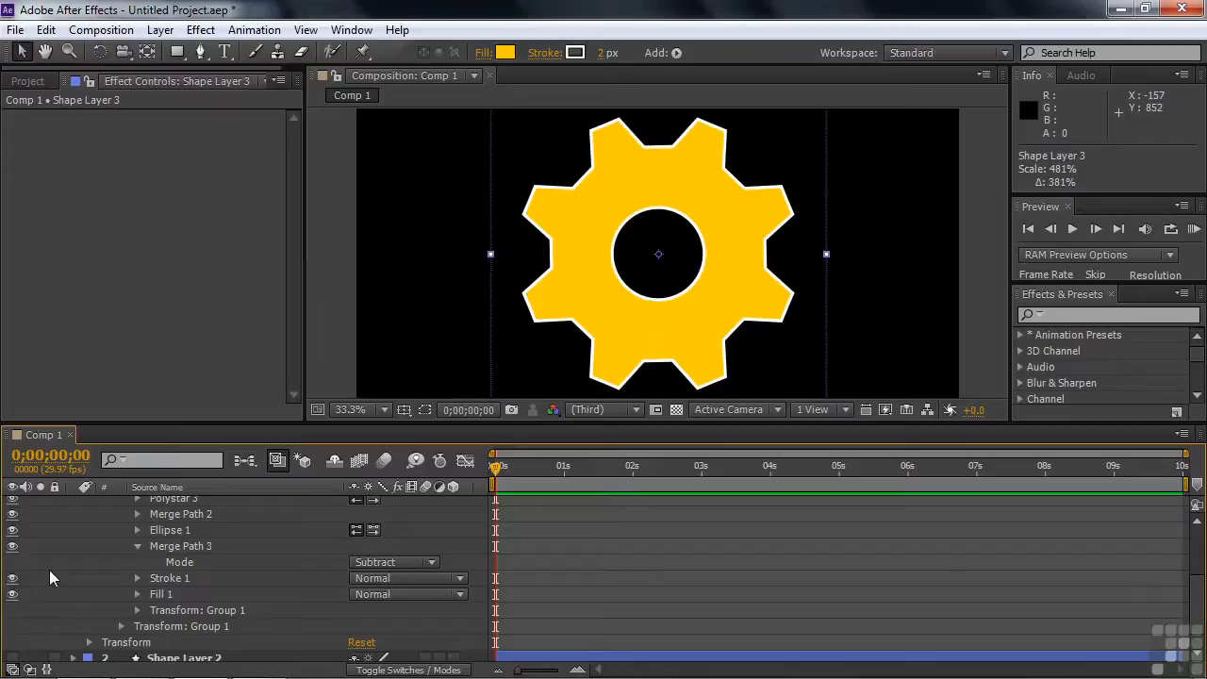
Collapse Shape Layer 3 and hide the gear in the composition
{"action": "scroll", "coordinate": [53, 577], "scroll_direction": "up", "scroll_amount": 3}
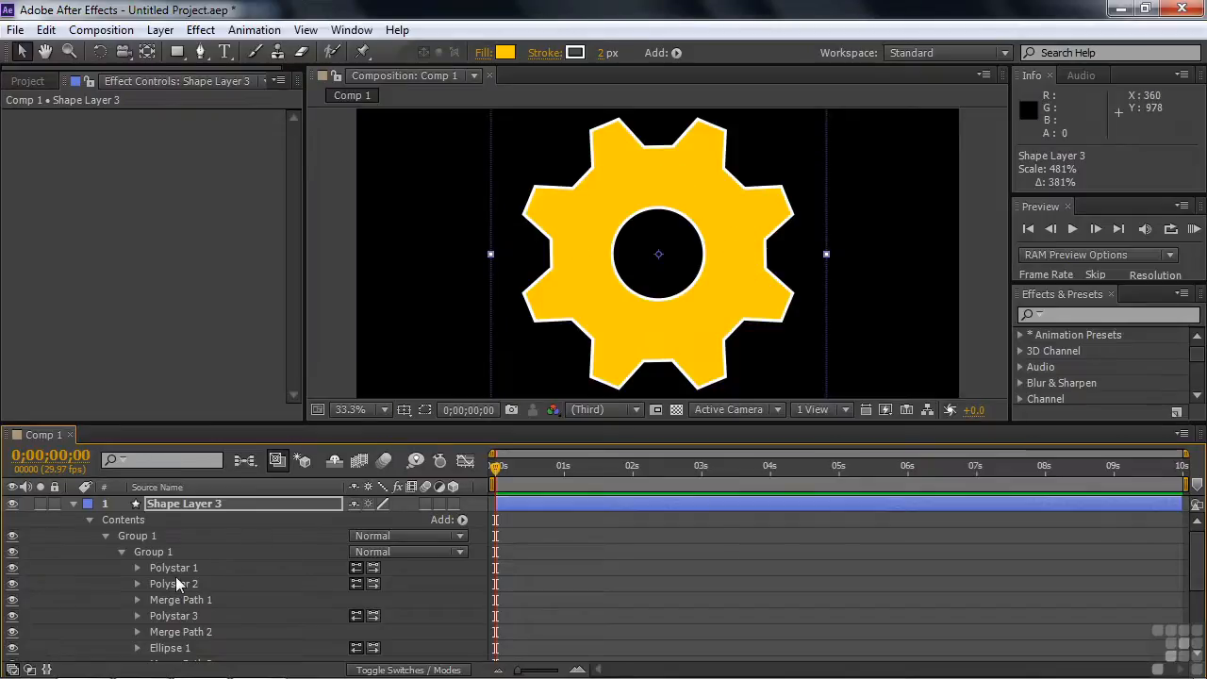
{"action": "left_click", "coordinate": [74, 503]}
{"action": "left_click", "coordinate": [92, 568]}
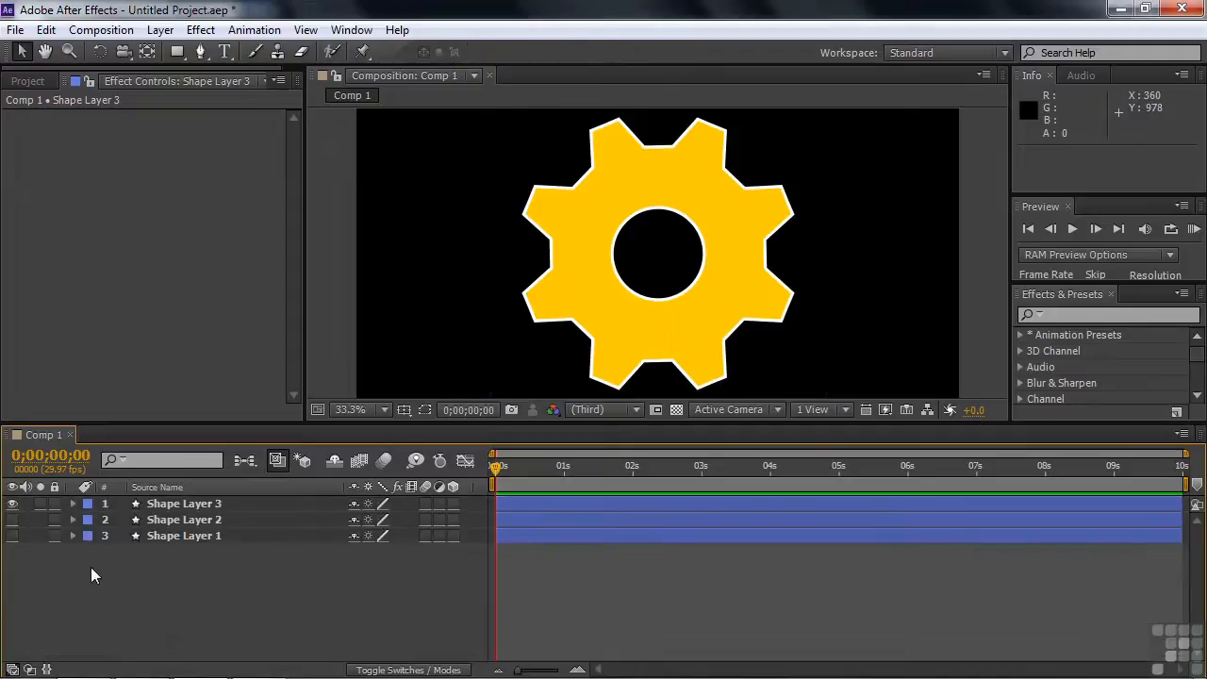
{"action": "left_click", "coordinate": [13, 503]}
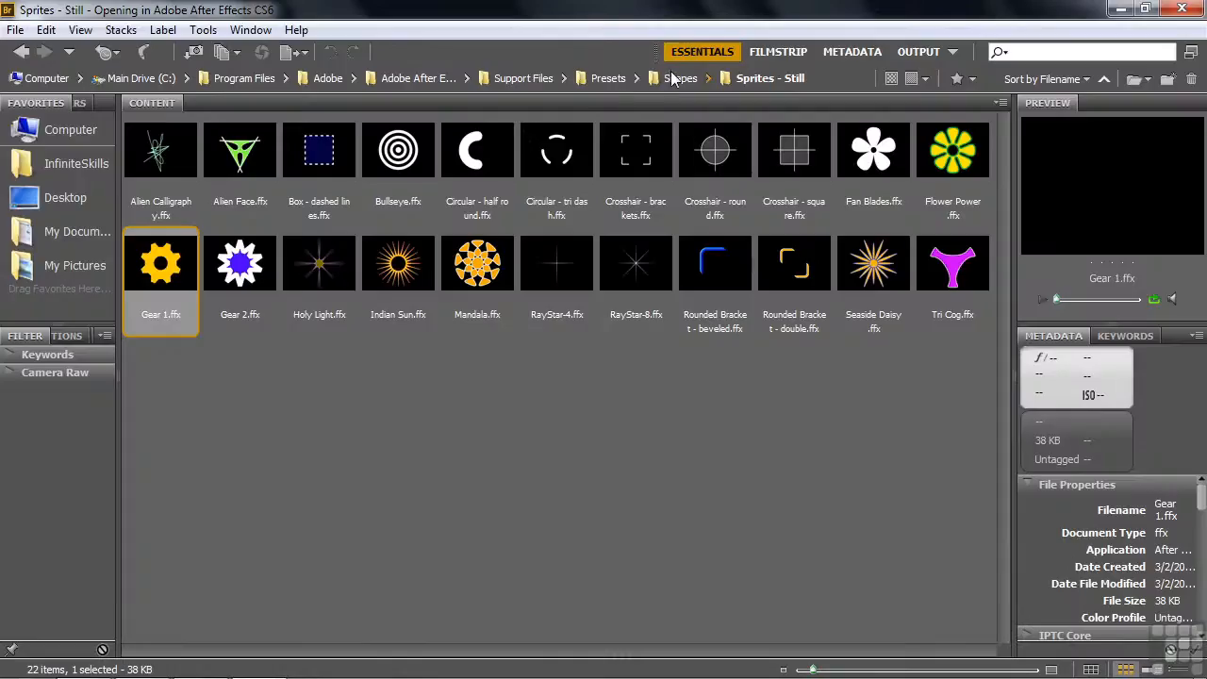
Switch to Adobe Bridge, apply the Mandala - animated preset from Sprites - Animated, and scale the mandala up to about 460%
{"action": "left_click", "coordinate": [672, 79]}
{"action": "double_click", "coordinate": [319, 149]}
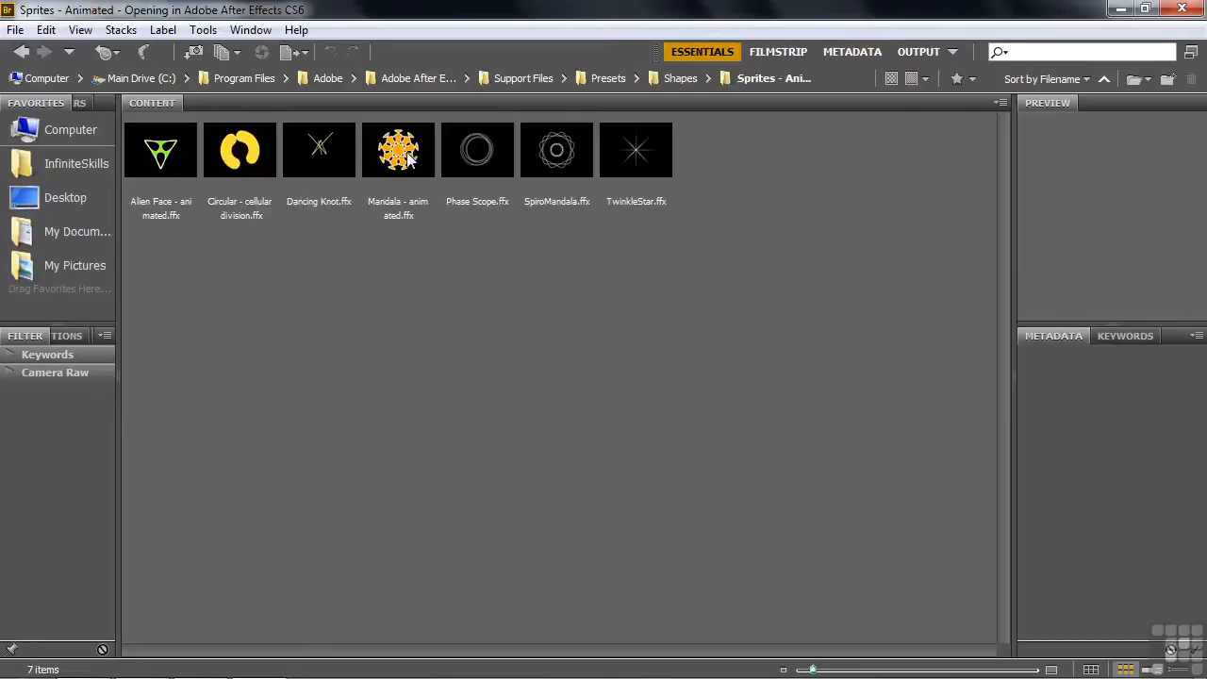
{"action": "left_click", "coordinate": [408, 160]}
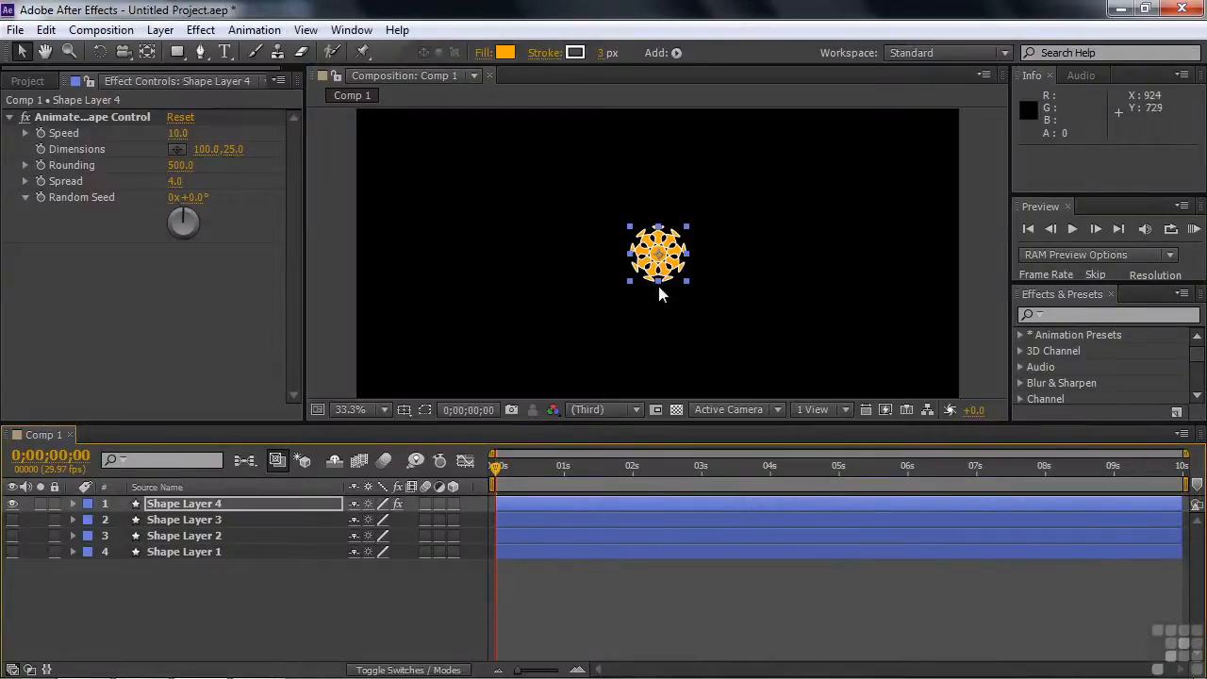
{"action": "left_click_drag", "start_coordinate": [686, 227], "coordinate": [813, 120]}
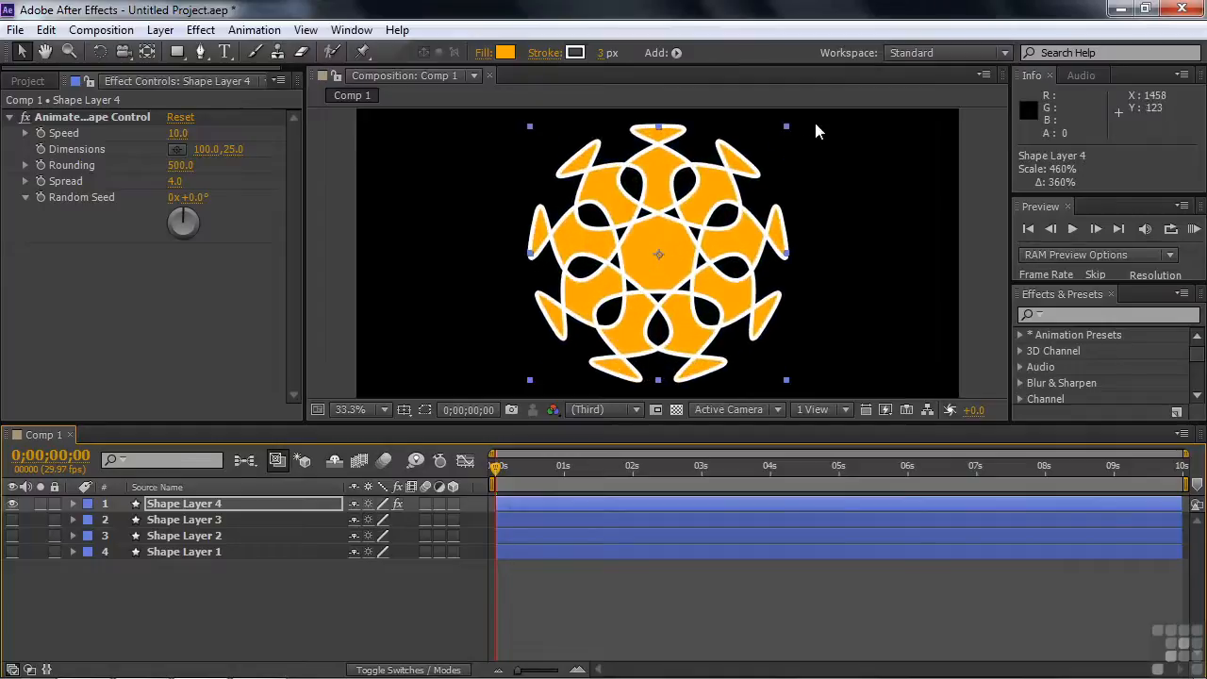
Examine the Animated Shape Control parameters of Shape Layer 4 and find the Expression Controls category among the available effects
{"action": "left_click", "coordinate": [73, 503]}
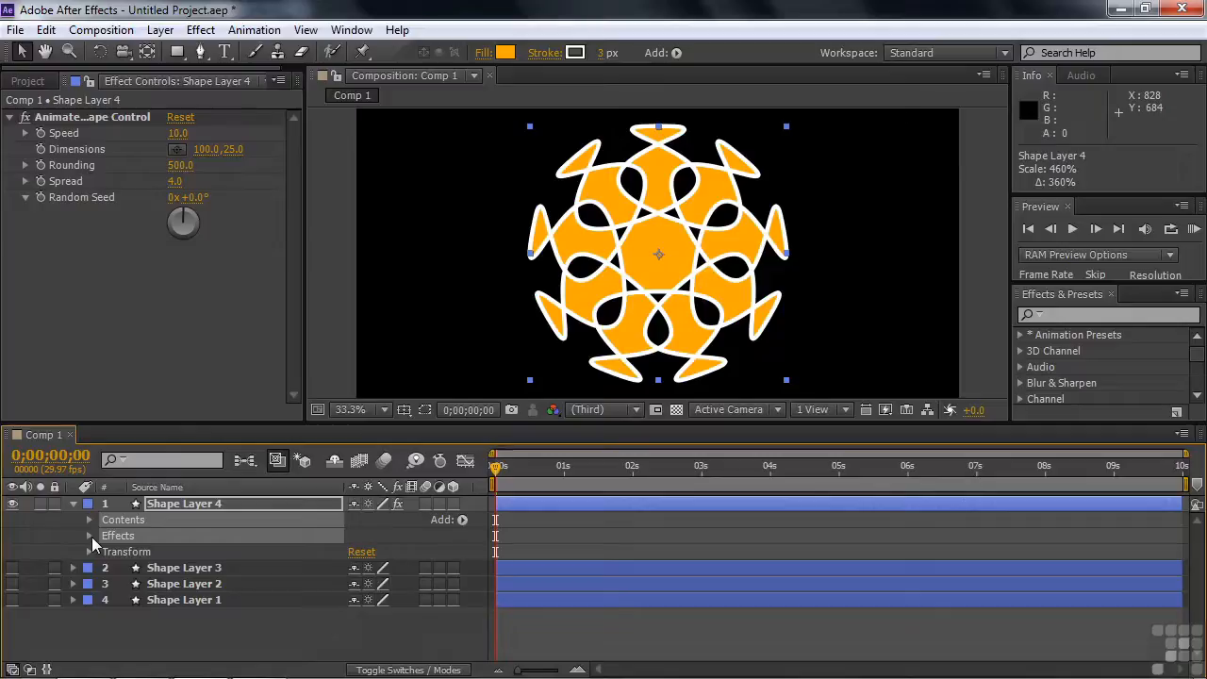
{"action": "left_click", "coordinate": [89, 537]}
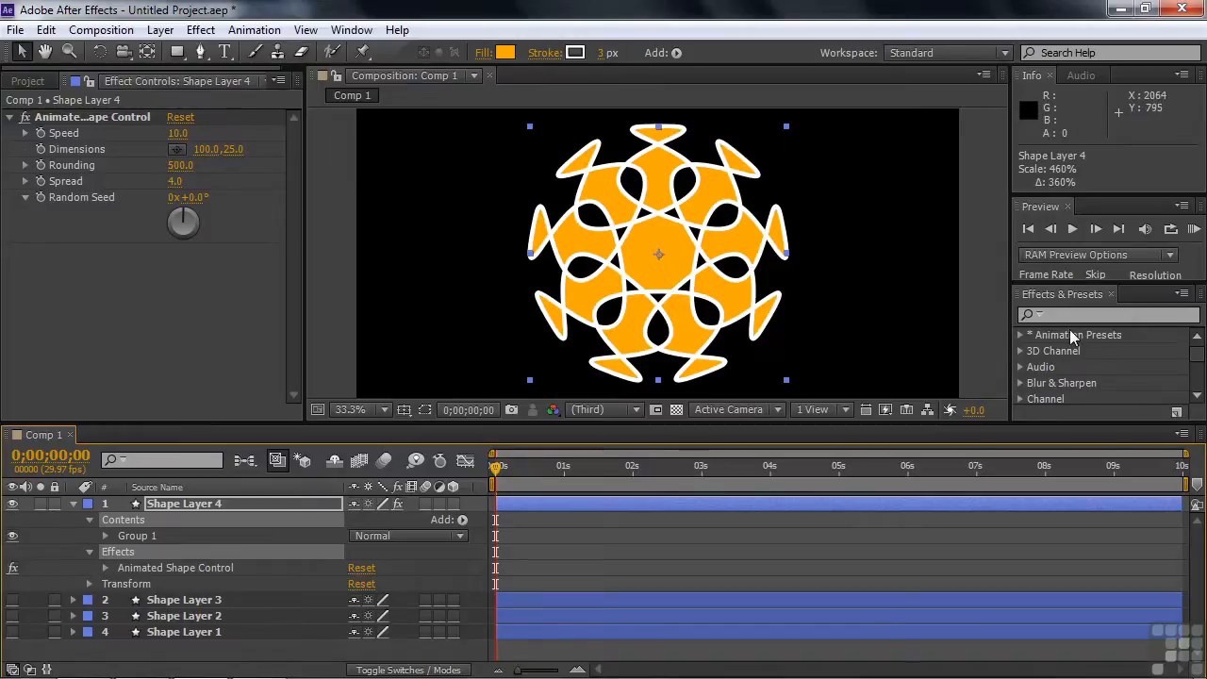
{"action": "left_click", "coordinate": [106, 567]}
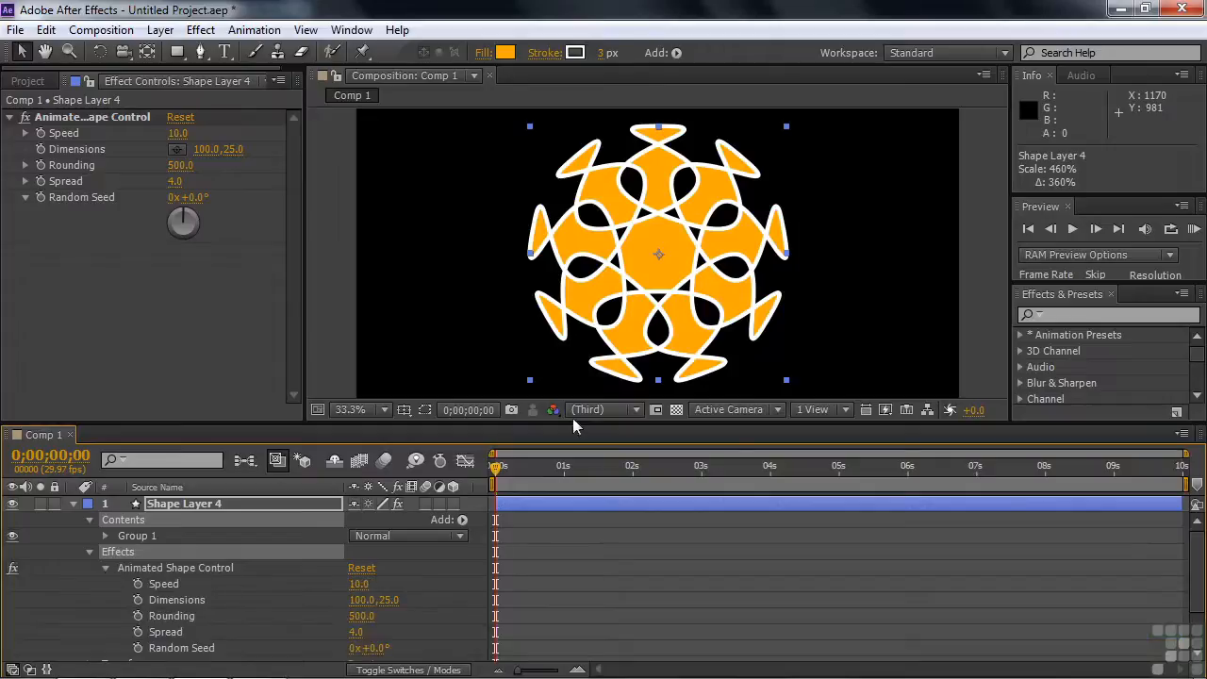
{"action": "left_click_drag", "start_coordinate": [1197, 556], "coordinate": [1198, 562]}
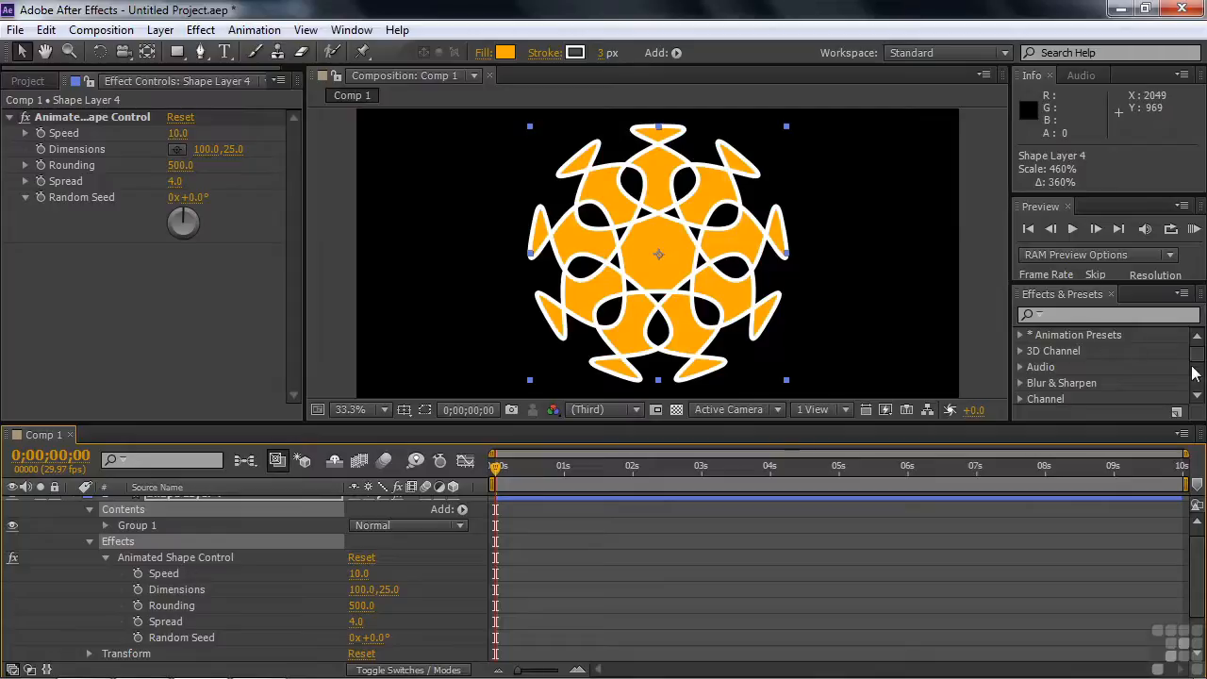
{"action": "left_click", "coordinate": [1196, 395]}
{"action": "scroll", "coordinate": [1196, 398], "scroll_direction": "down", "scroll_amount": 6}
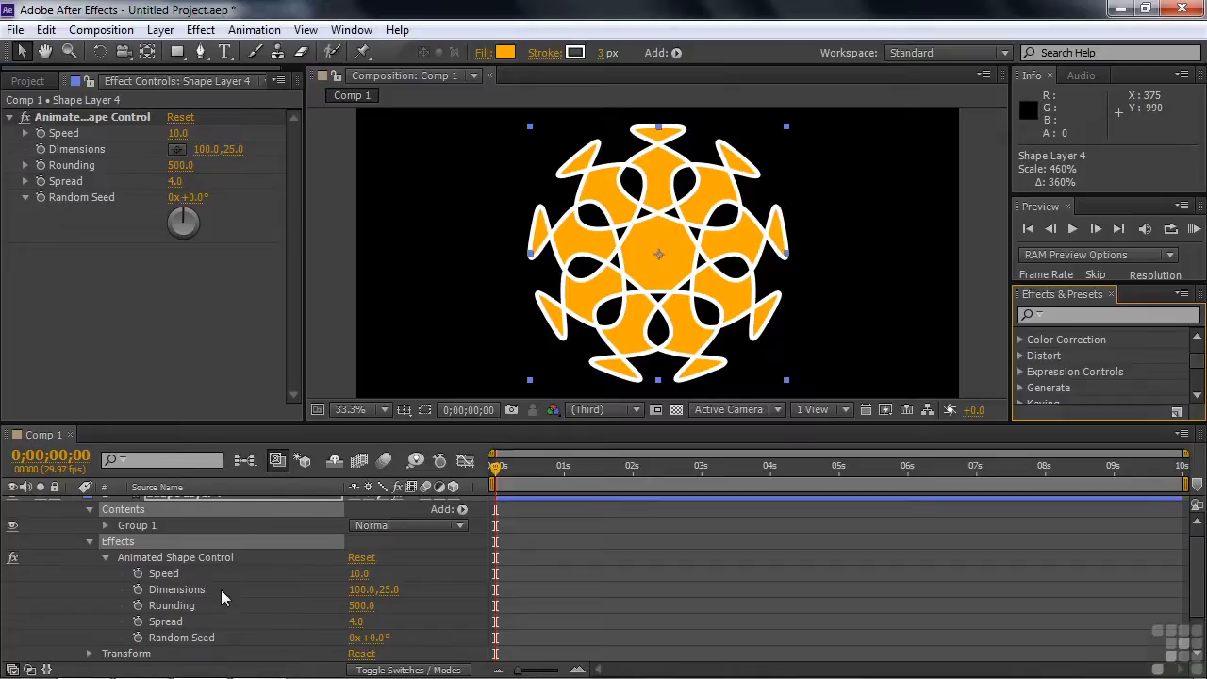
{"action": "scroll", "coordinate": [229, 597], "scroll_direction": "up", "scroll_amount": 1}
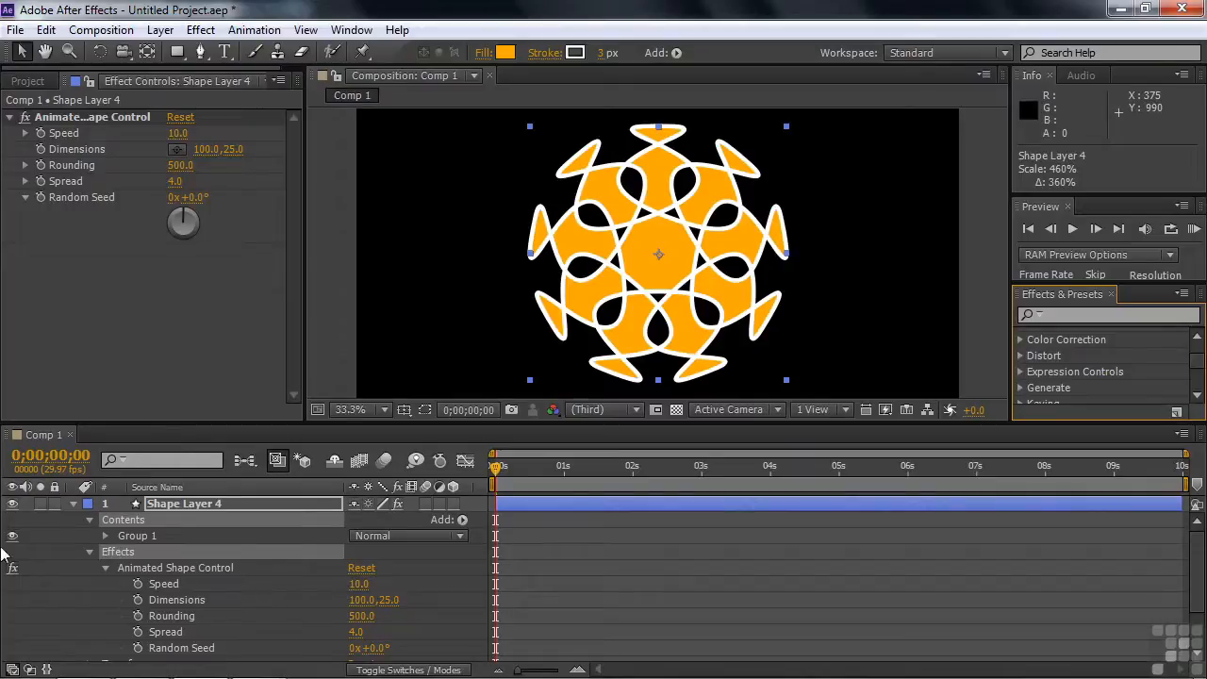
Reveal the Inner Radius expression of Polystar 1 in Shape Layer 4 and read it in full
{"action": "left_click", "coordinate": [105, 536]}
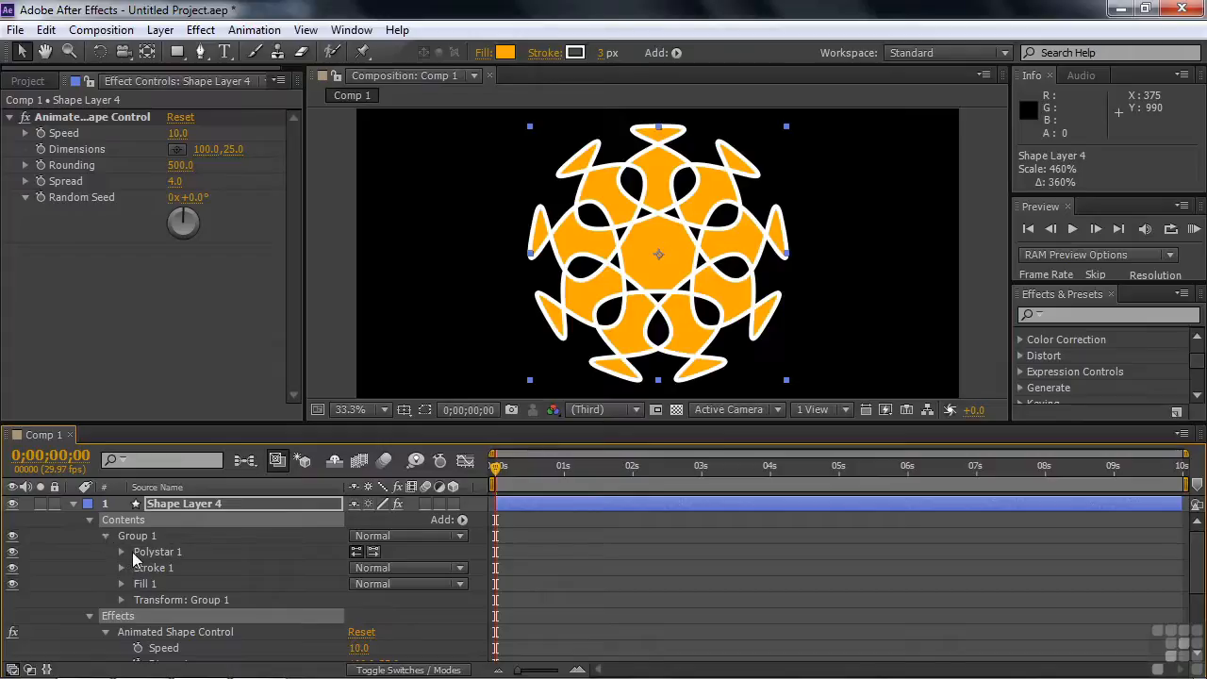
{"action": "left_click", "coordinate": [121, 551]}
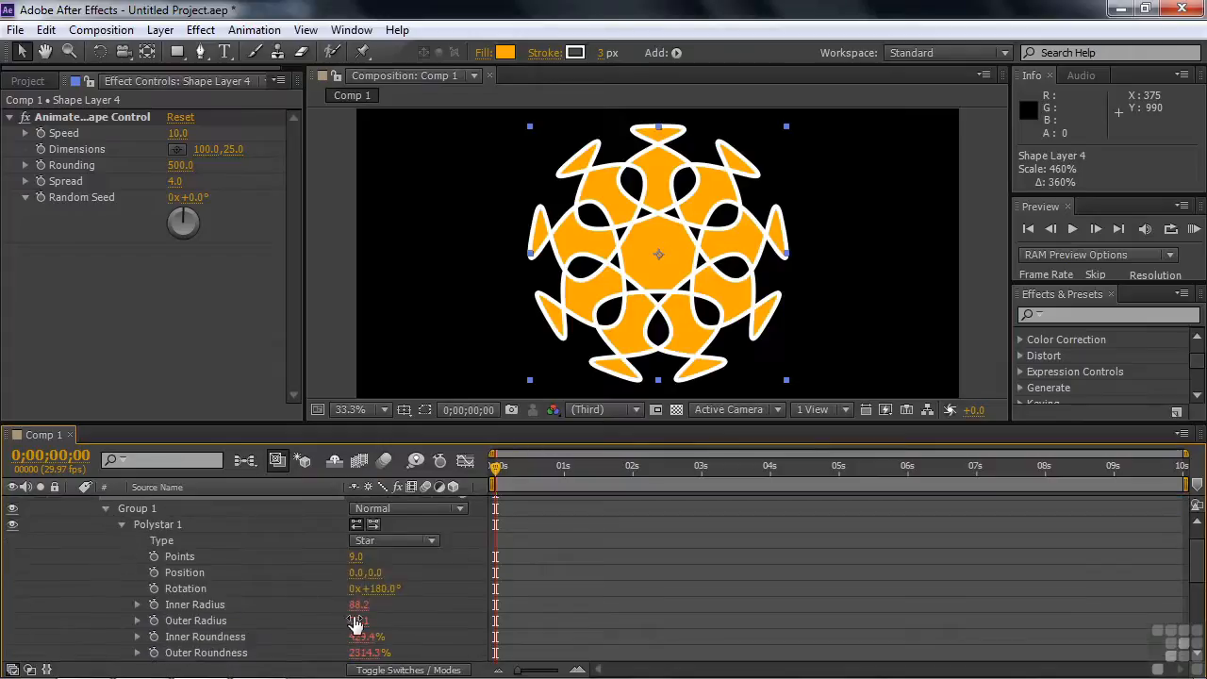
{"action": "mouse_move", "coordinate": [356, 657]}
{"action": "left_mouse_down"}
{"action": "mouse_move", "coordinate": [383, 660]}
{"action": "mouse_move", "coordinate": [373, 664]}
{"action": "left_mouse_up"}
{"action": "left_click", "coordinate": [137, 604]}
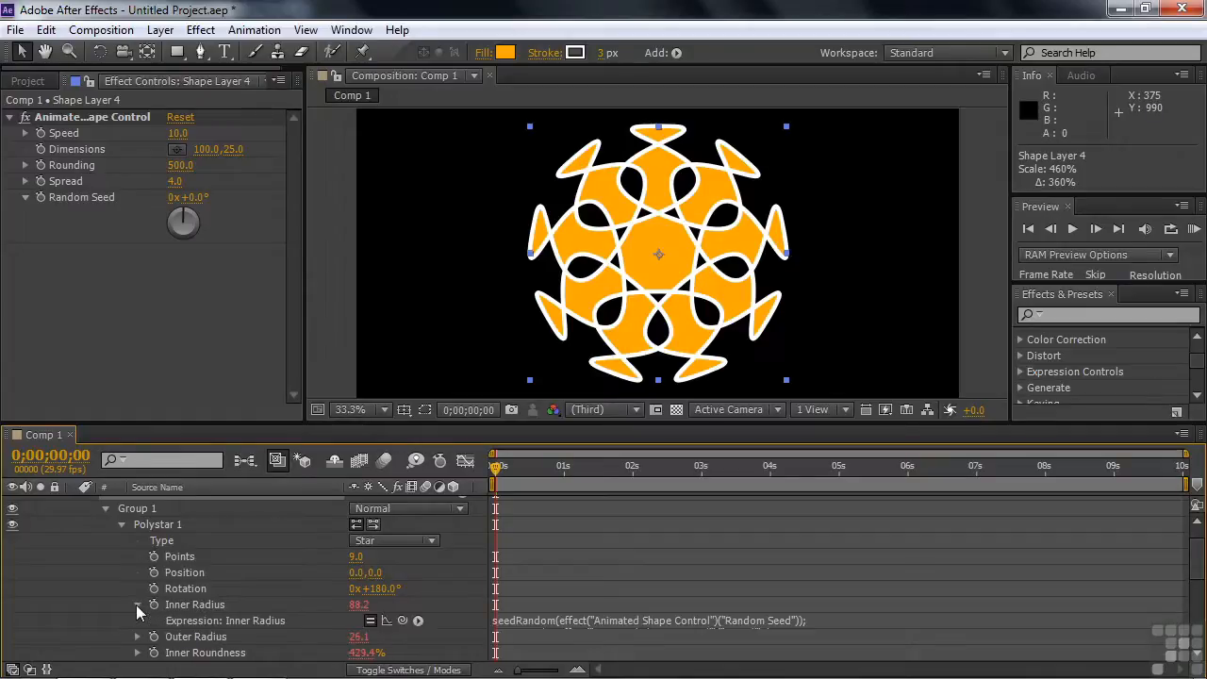
{"action": "left_click", "coordinate": [693, 628]}
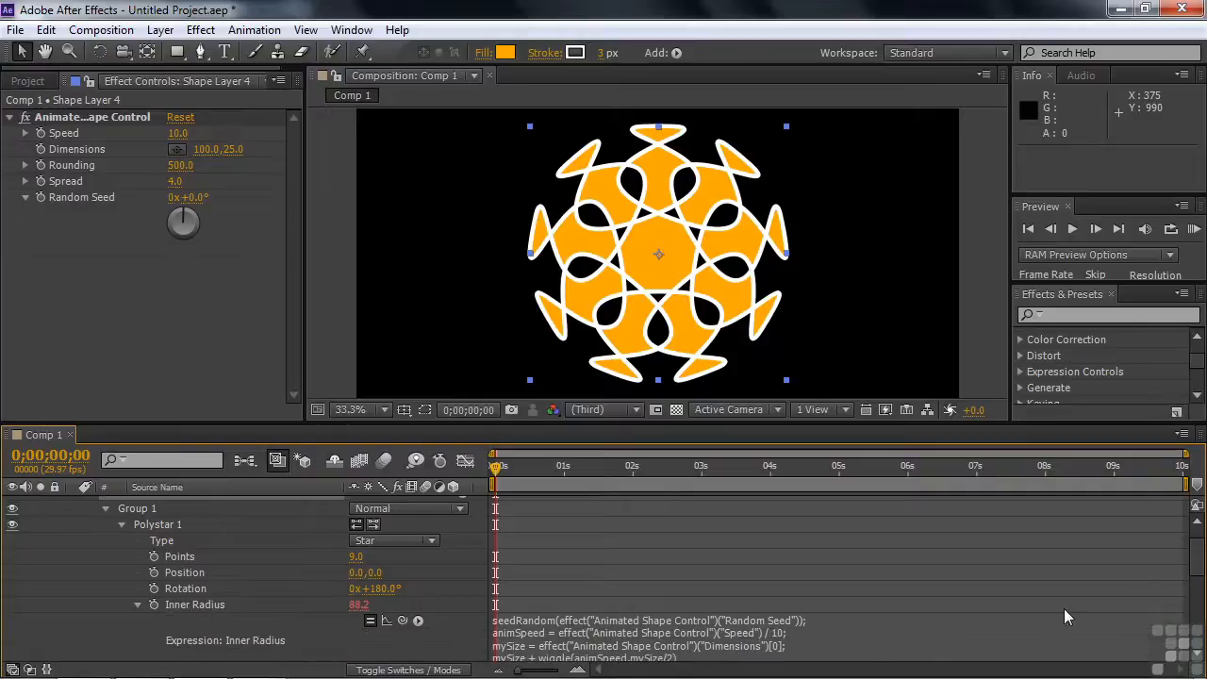
{"action": "scroll", "coordinate": [1194, 566], "scroll_direction": "down", "scroll_amount": 3}
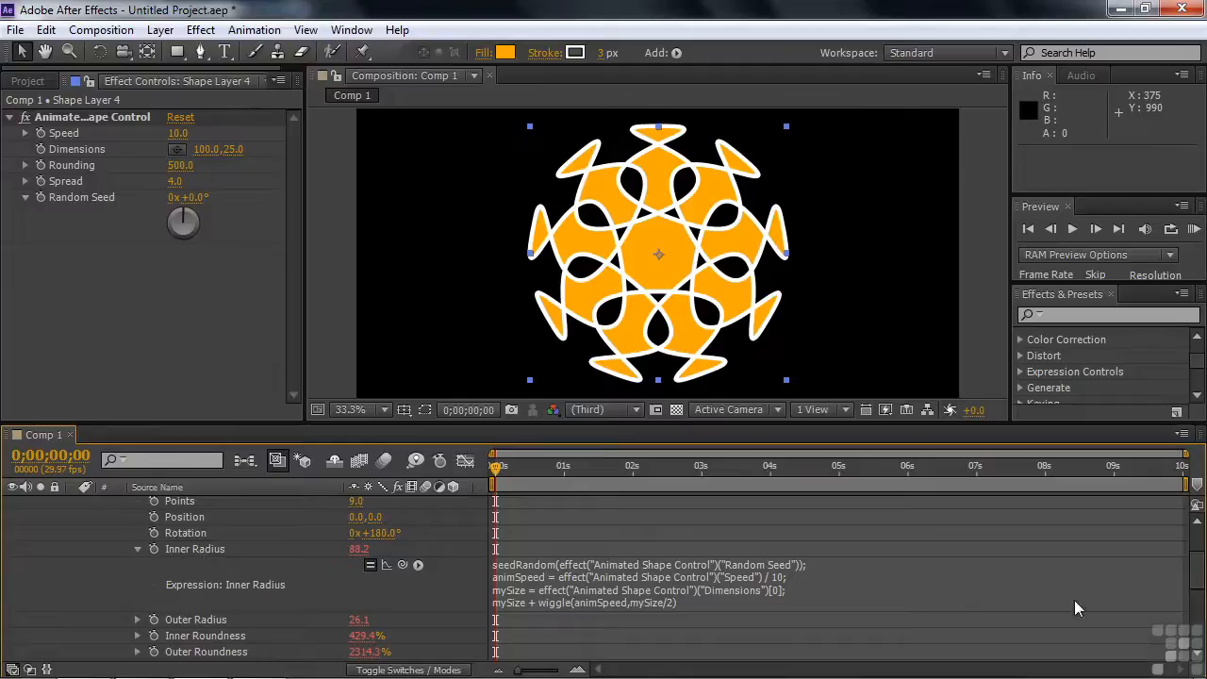
Preview the mandala animation and set the Animated Shape Control's Speed to 3
{"action": "left_click_drag", "start_coordinate": [1196, 581], "coordinate": [1196, 619]}
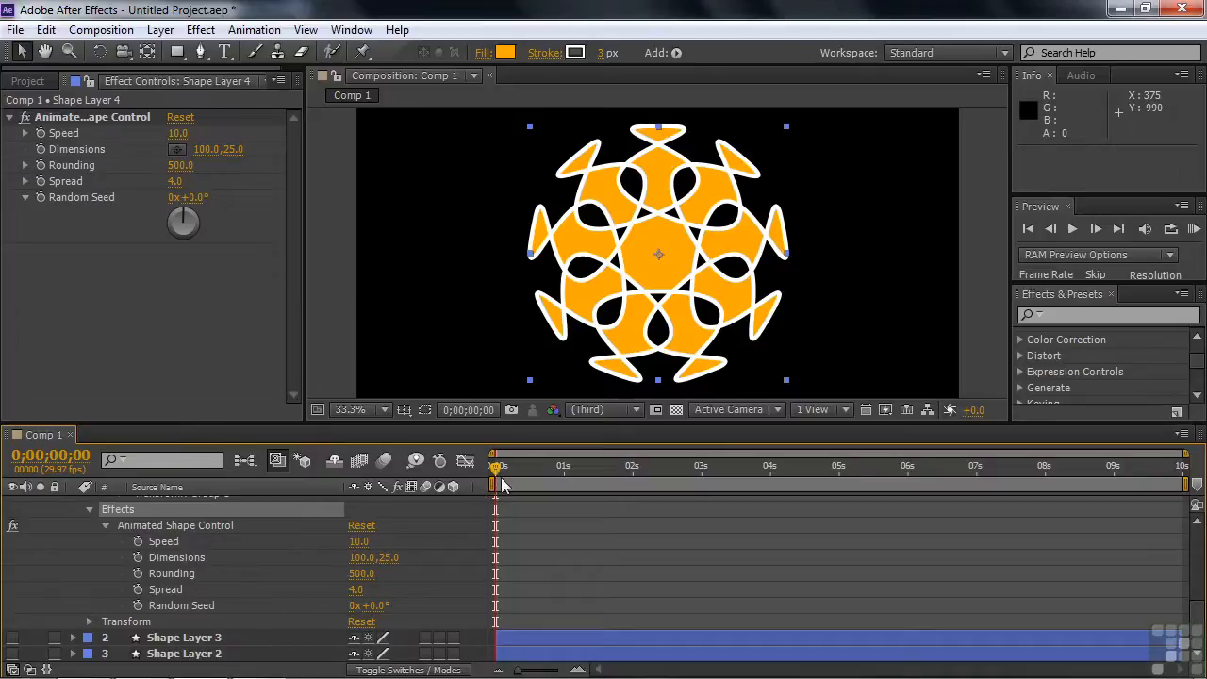
{"action": "key", "text": "space"}
{"action": "key", "text": "space"}
{"action": "mouse_move", "coordinate": [359, 547]}
{"action": "left_mouse_down"}
{"action": "mouse_move", "coordinate": [332, 546]}
{"action": "mouse_move", "coordinate": [359, 552]}
{"action": "left_mouse_up"}
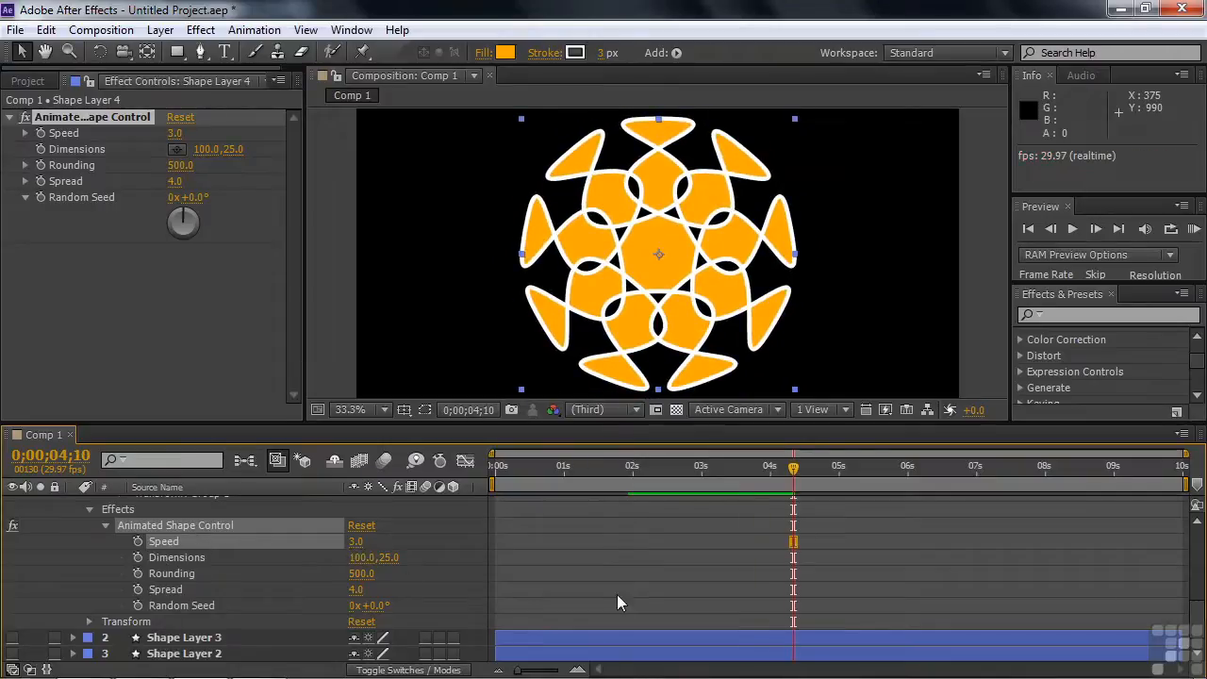
Set the Animated Shape Control's Dimensions to 92, 25, Rounding to 507 and Spread to 13, and scrub back to the start
{"action": "scroll", "coordinate": [1201, 623], "scroll_direction": "up", "scroll_amount": 5}
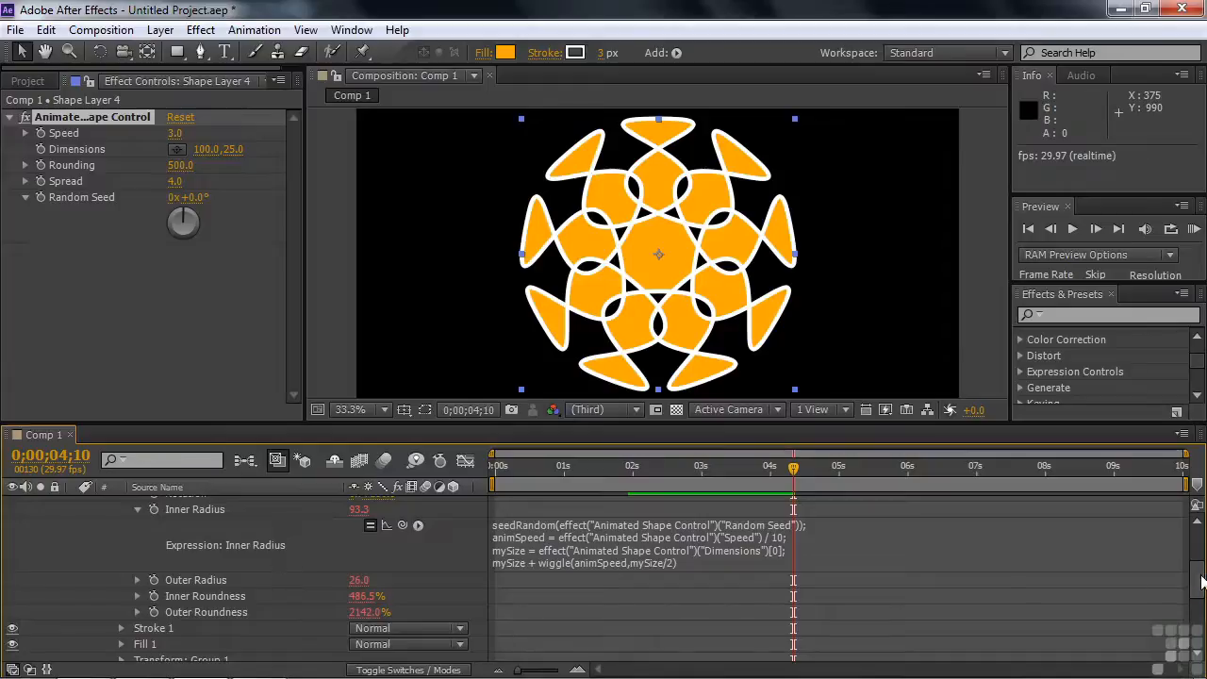
{"action": "scroll", "coordinate": [1199, 603], "scroll_direction": "down", "scroll_amount": 3}
{"action": "scroll", "coordinate": [1199, 603], "scroll_direction": "down", "scroll_amount": 3}
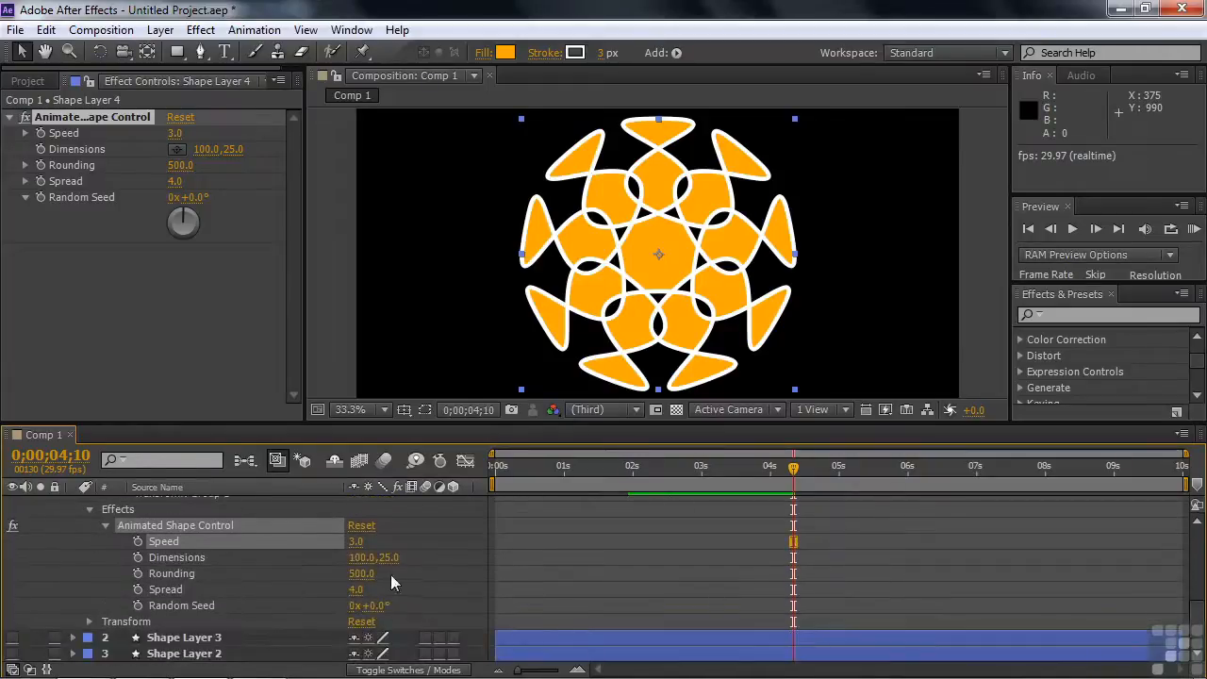
{"action": "left_click_drag", "start_coordinate": [361, 566], "coordinate": [381, 589]}
{"action": "left_click_drag", "start_coordinate": [356, 590], "coordinate": [377, 609]}
{"action": "left_click_drag", "start_coordinate": [790, 479], "coordinate": [494, 512]}
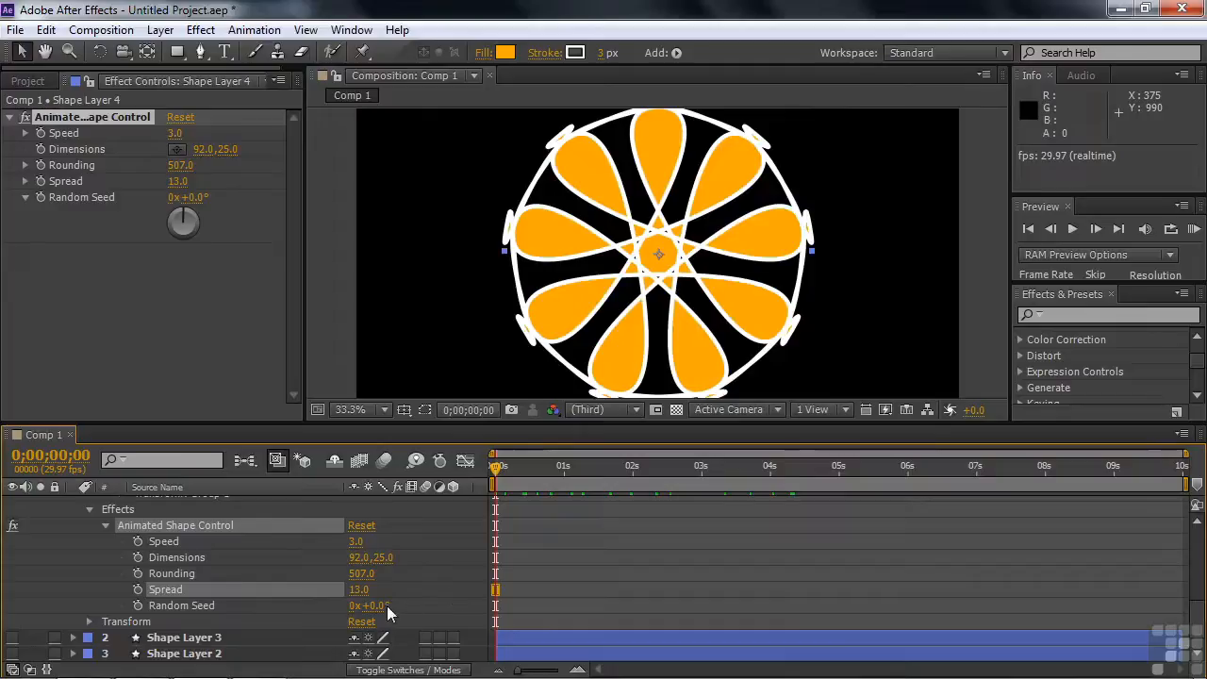
Set the mandala's Random Seed to 3°, scrub the animation, and review the Inner Radius expression
{"action": "left_click_drag", "start_coordinate": [375, 605], "coordinate": [382, 608]}
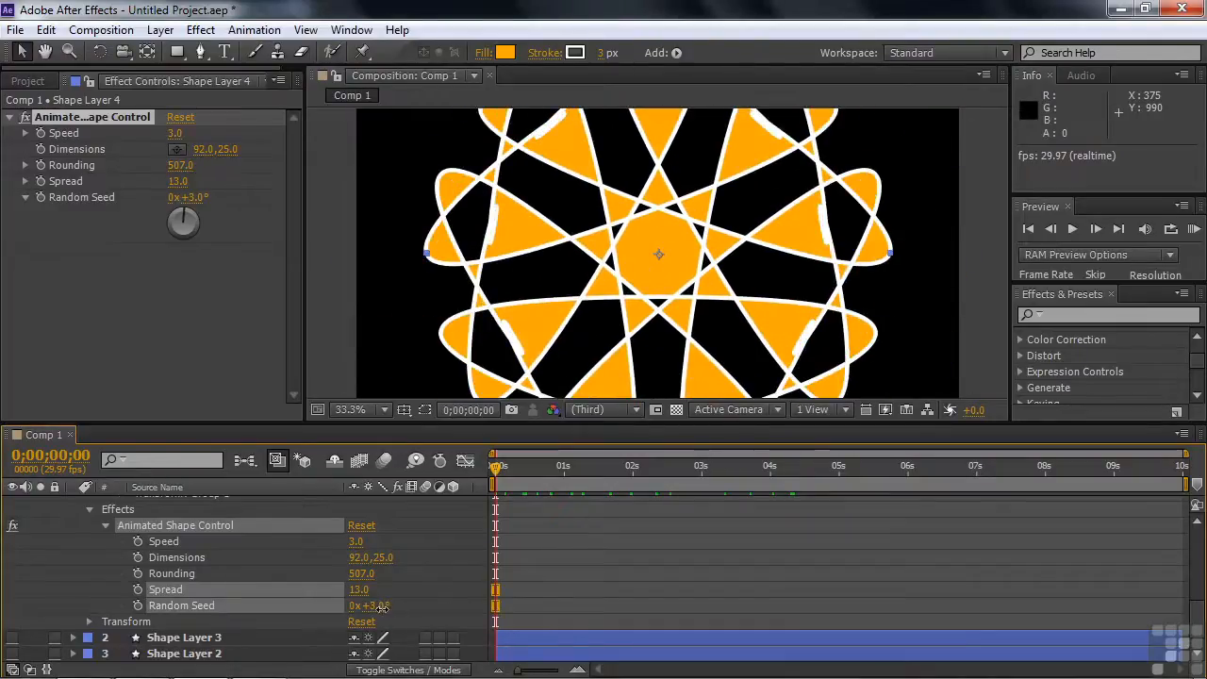
{"action": "left_click_drag", "start_coordinate": [527, 482], "coordinate": [479, 498]}
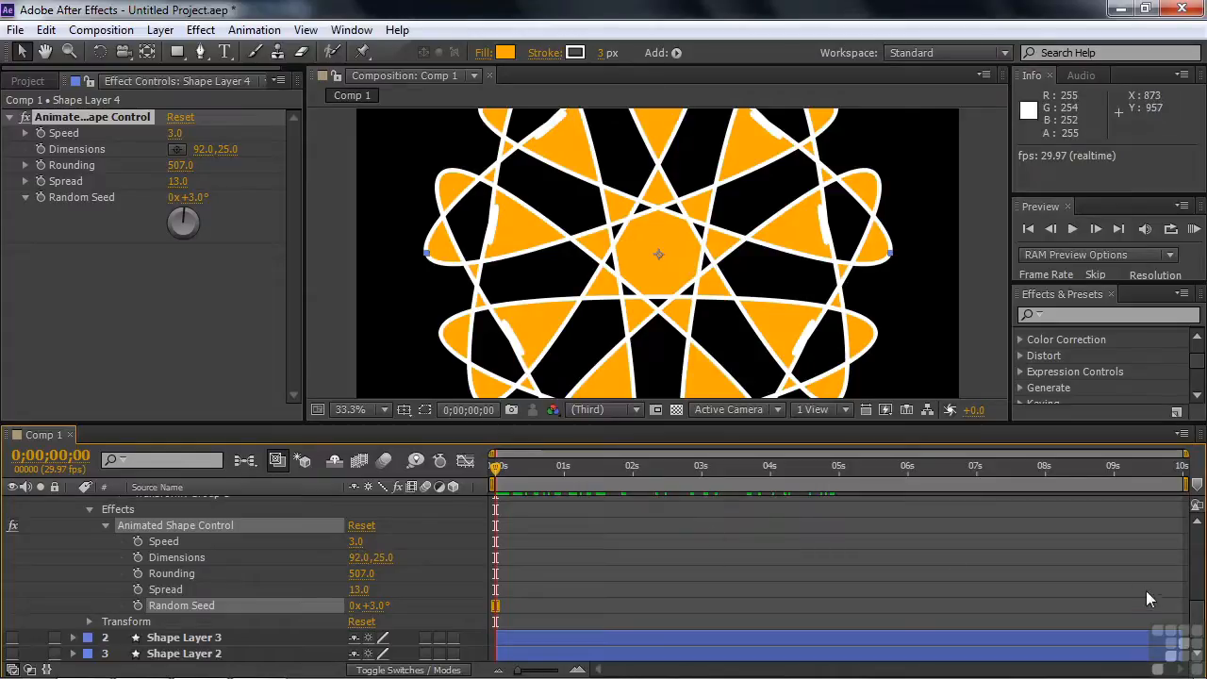
{"action": "left_click_drag", "start_coordinate": [1196, 622], "coordinate": [1196, 579]}
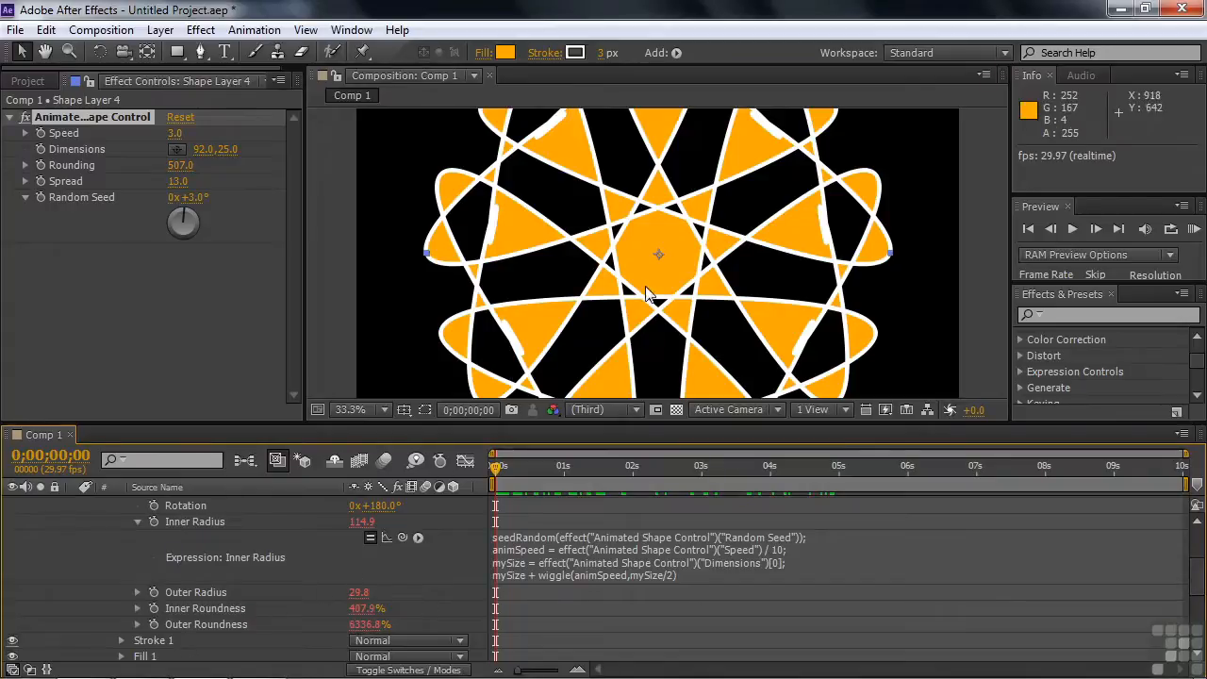
{"action": "left_click_drag", "start_coordinate": [1197, 576], "coordinate": [1199, 614]}
Collapse Shape Layer 4 and hide the mandala in the composition
{"action": "scroll", "coordinate": [339, 602], "scroll_direction": "up", "scroll_amount": 5}
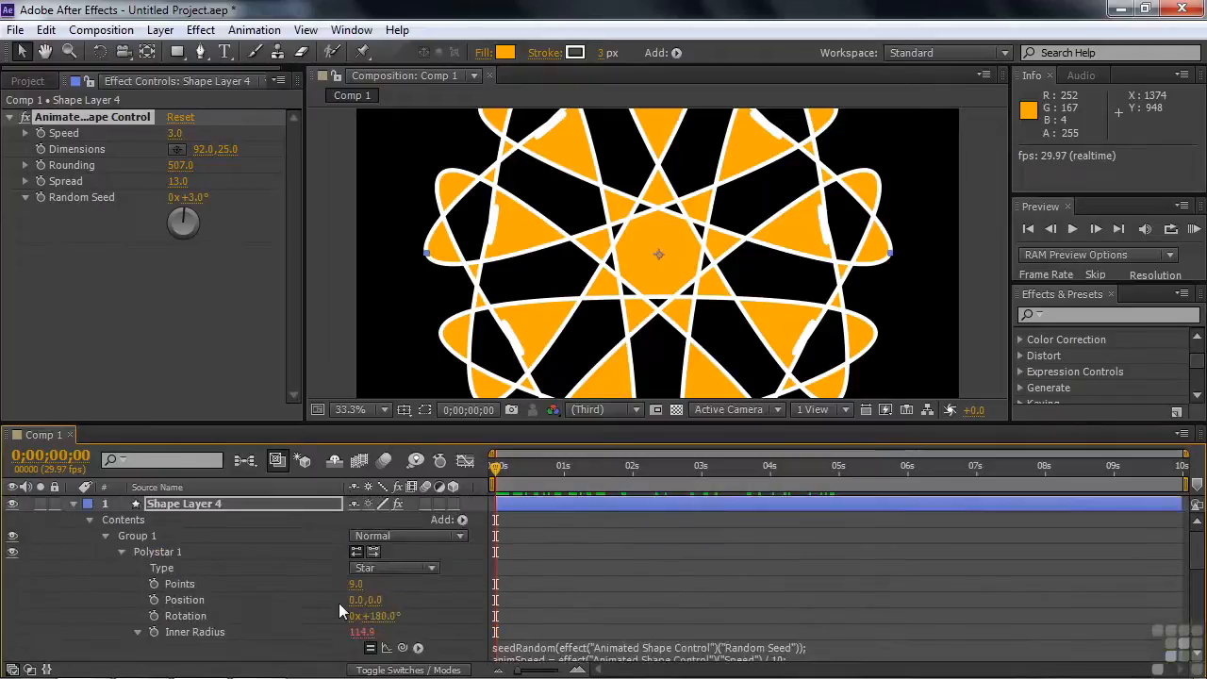
{"action": "left_click", "coordinate": [51, 552]}
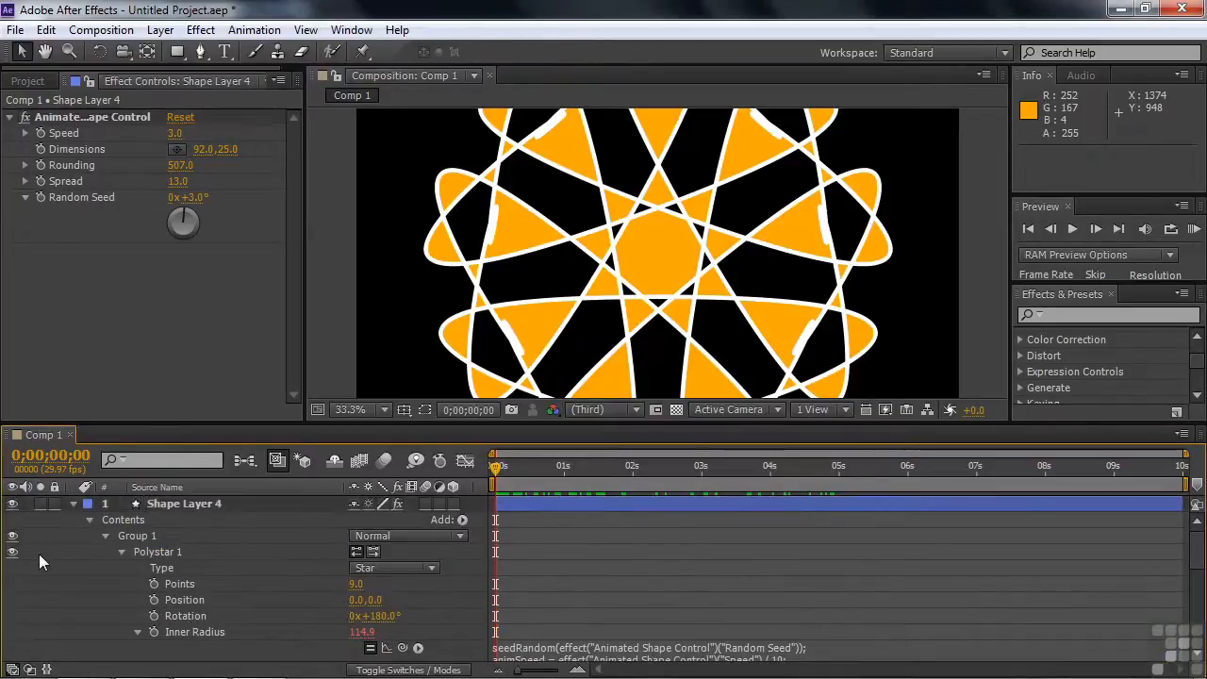
{"action": "left_click", "coordinate": [73, 504]}
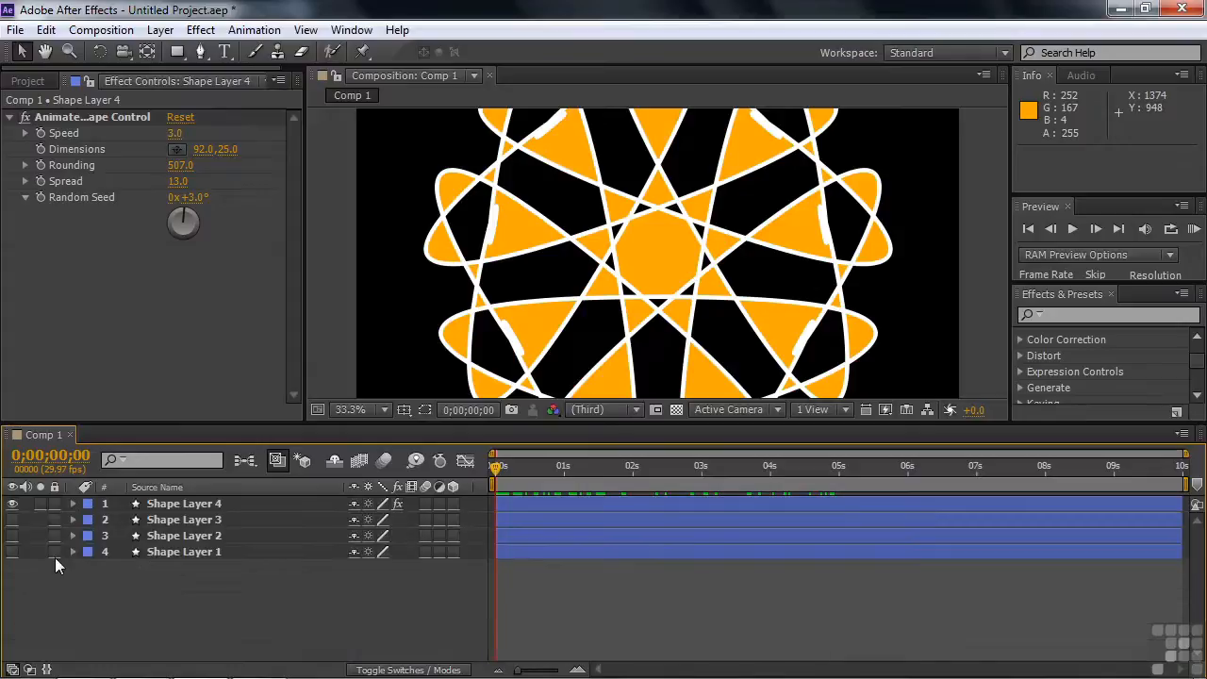
{"action": "left_click", "coordinate": [12, 504]}
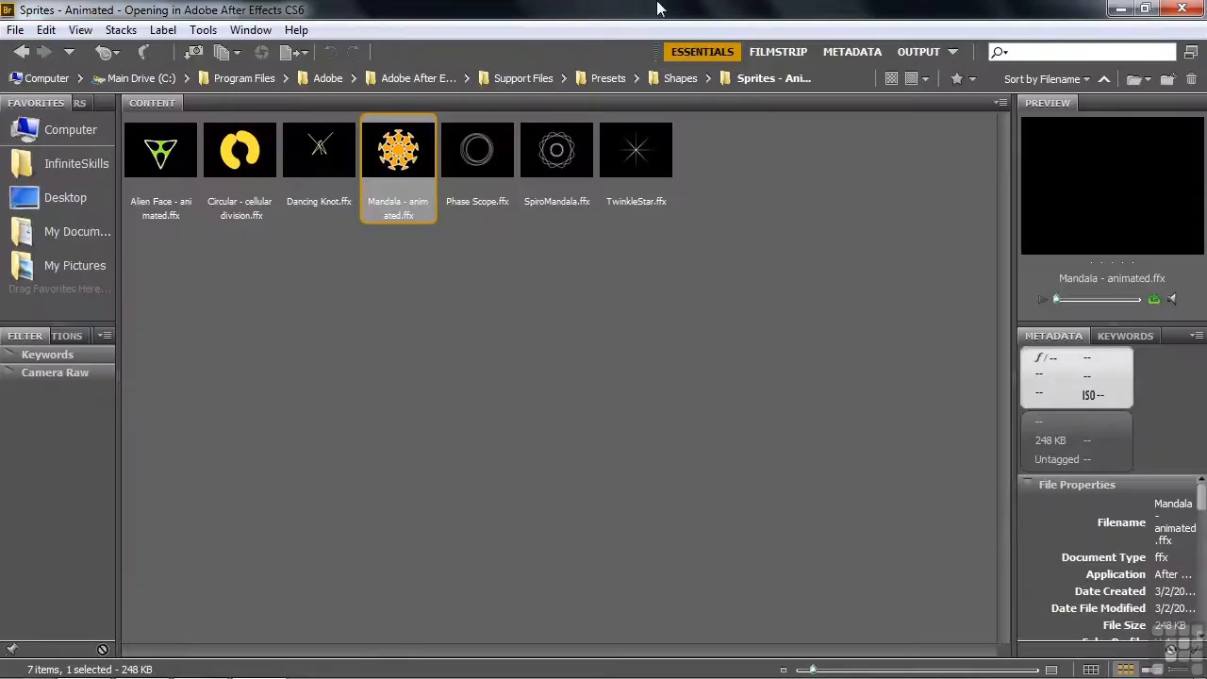
Switch to Adobe Bridge and apply the Ring Chart preset from the Elements folder of the Shapes presets
{"action": "left_click", "coordinate": [666, 81]}
{"action": "left_click", "coordinate": [235, 154]}
{"action": "double_click", "coordinate": [236, 153]}
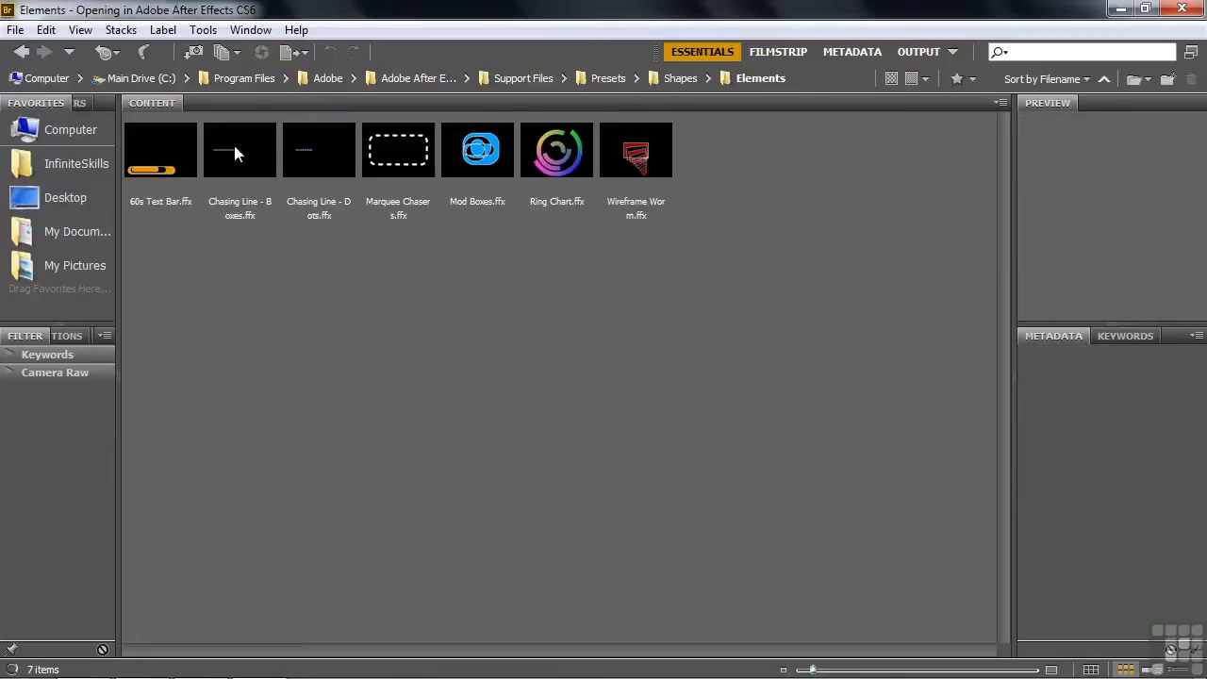
{"action": "double_click", "coordinate": [554, 156]}
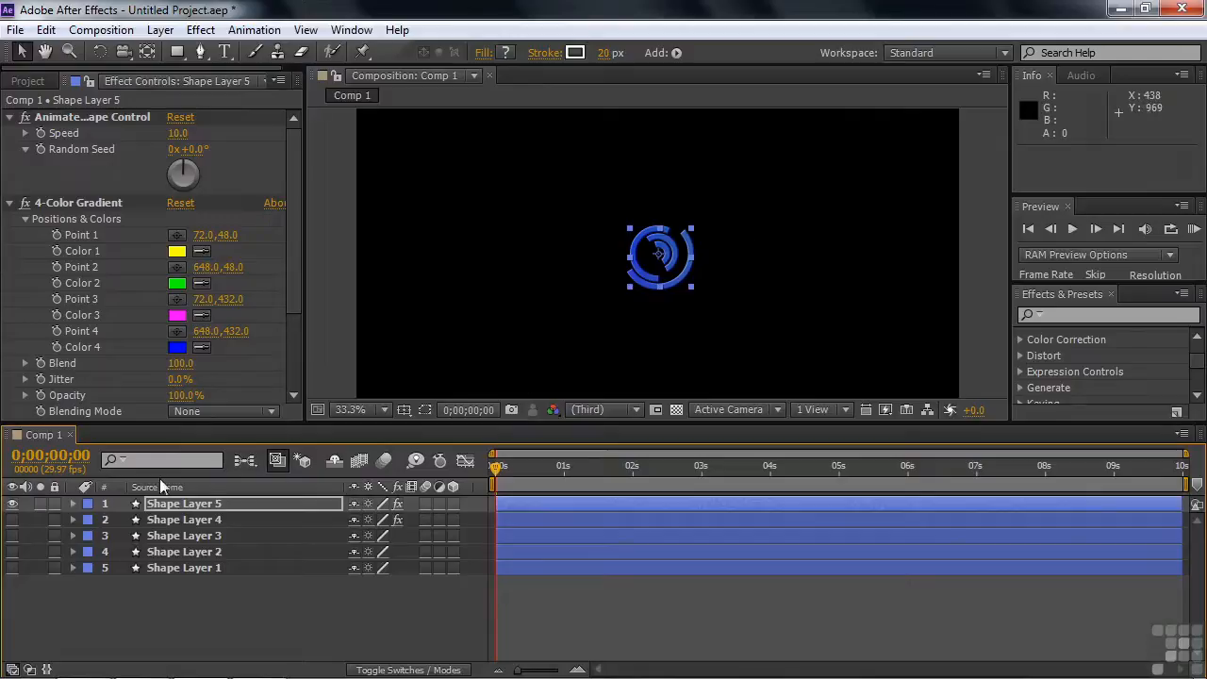
Expand Shape Layer 5's contents and effects to examine its groups and the Animated Shape Control's Speed and Random Seed
{"action": "left_click", "coordinate": [73, 503]}
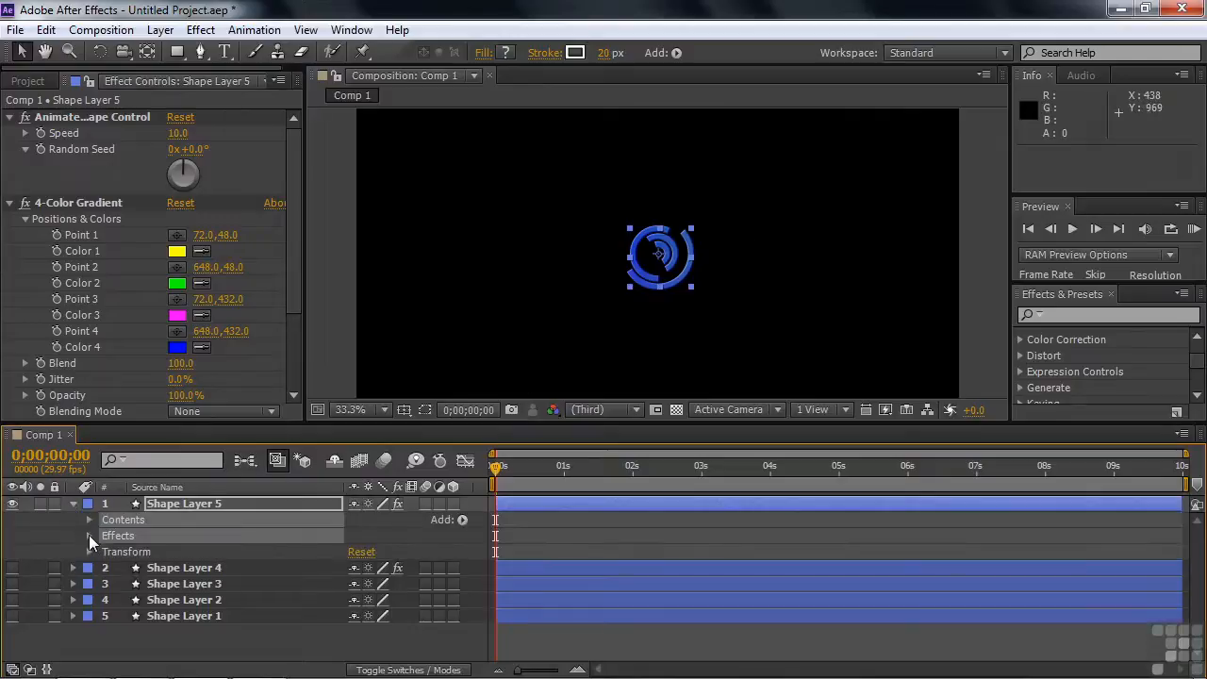
{"action": "left_click", "coordinate": [88, 534]}
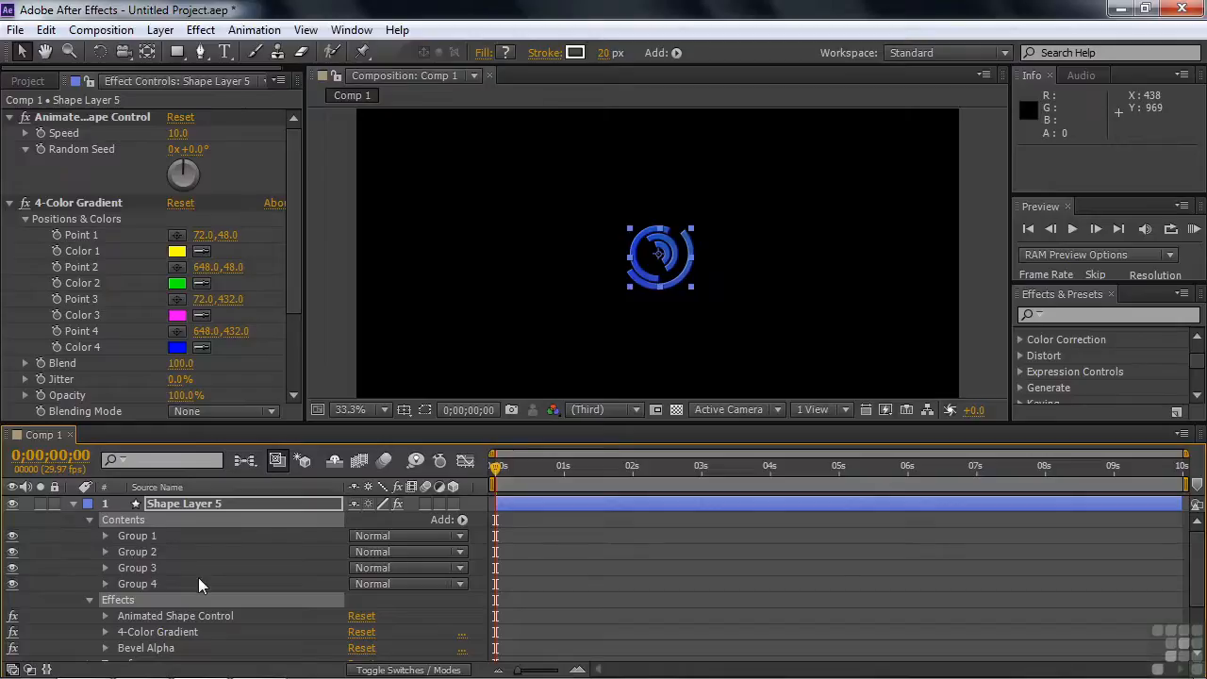
{"action": "scroll", "coordinate": [198, 579], "scroll_direction": "down", "scroll_amount": 2}
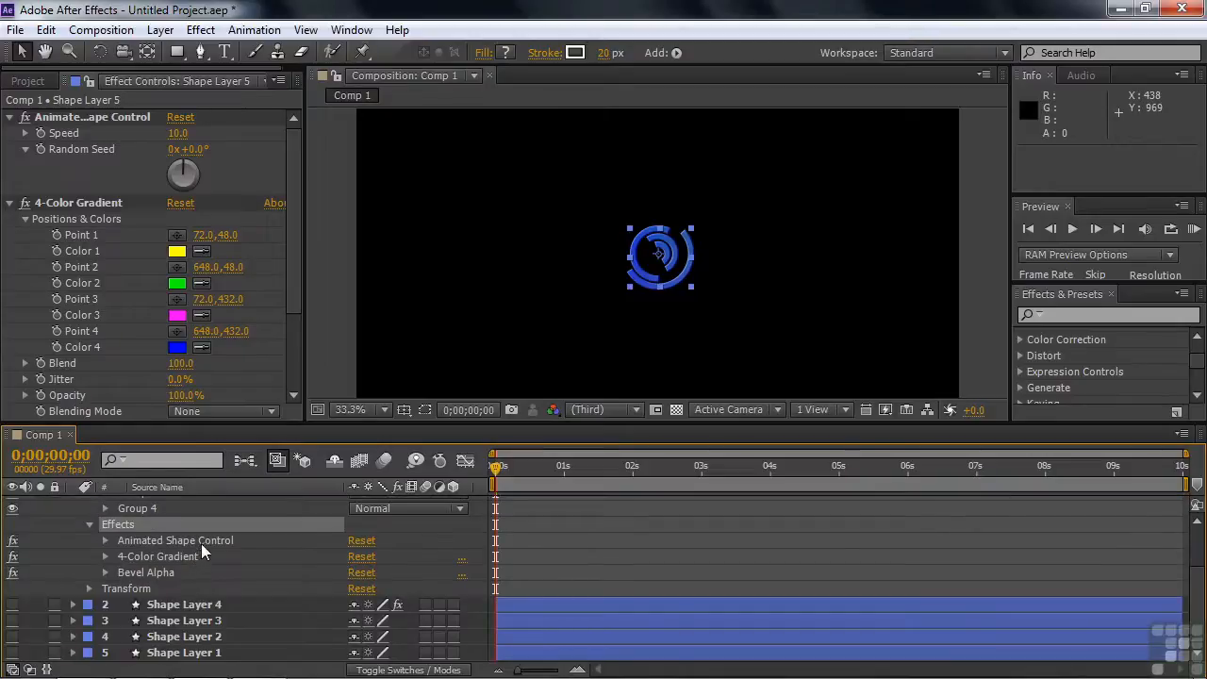
{"action": "left_click", "coordinate": [105, 540]}
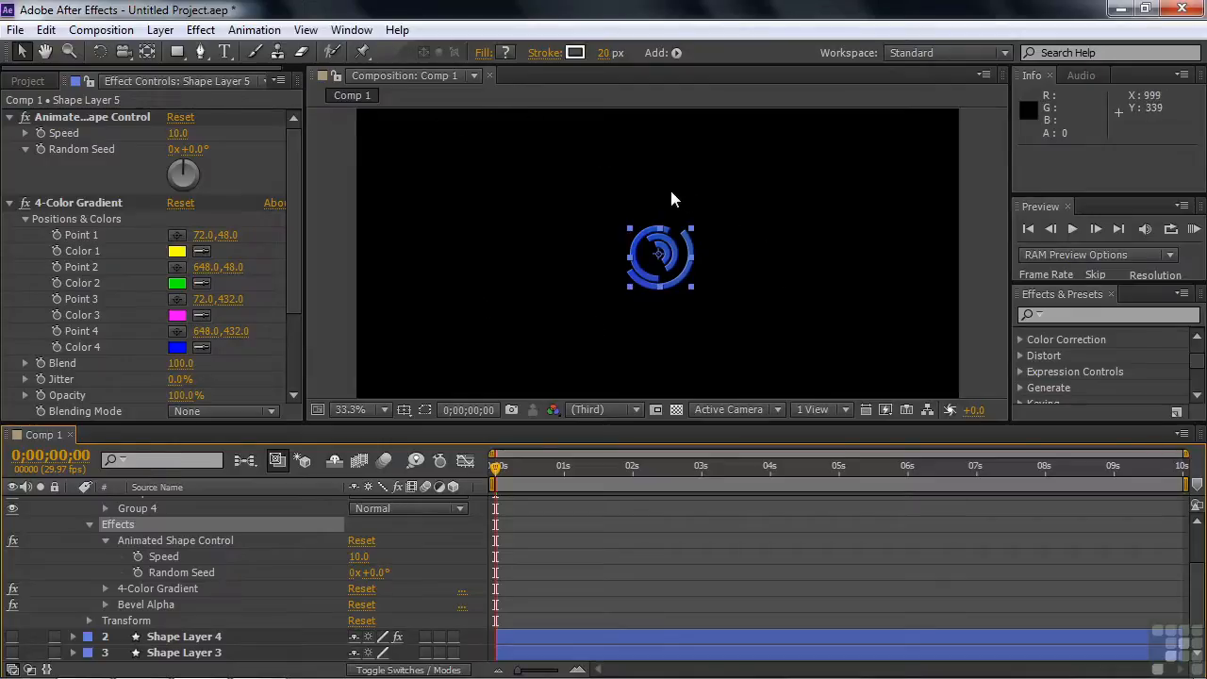
Show the 4-Color Gradient's points in the composition and scale the ring chart up to about 508%
{"action": "left_click", "coordinate": [111, 206]}
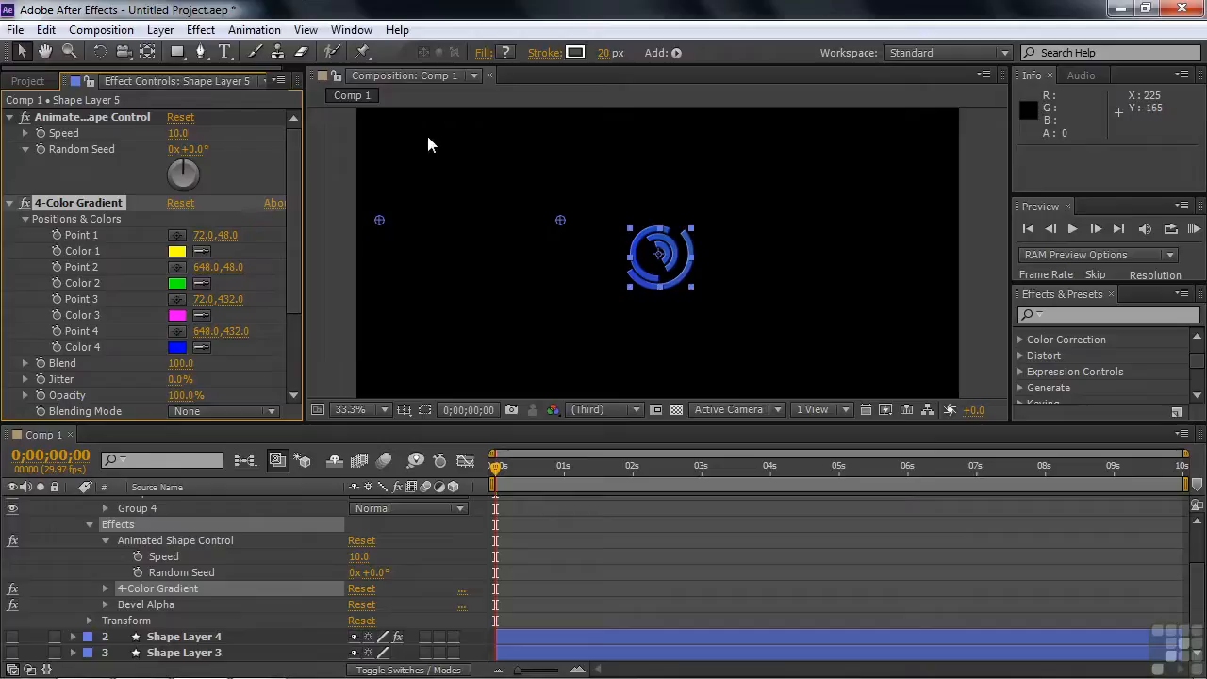
{"action": "left_click", "coordinate": [384, 409]}
{"action": "left_click", "coordinate": [382, 201]}
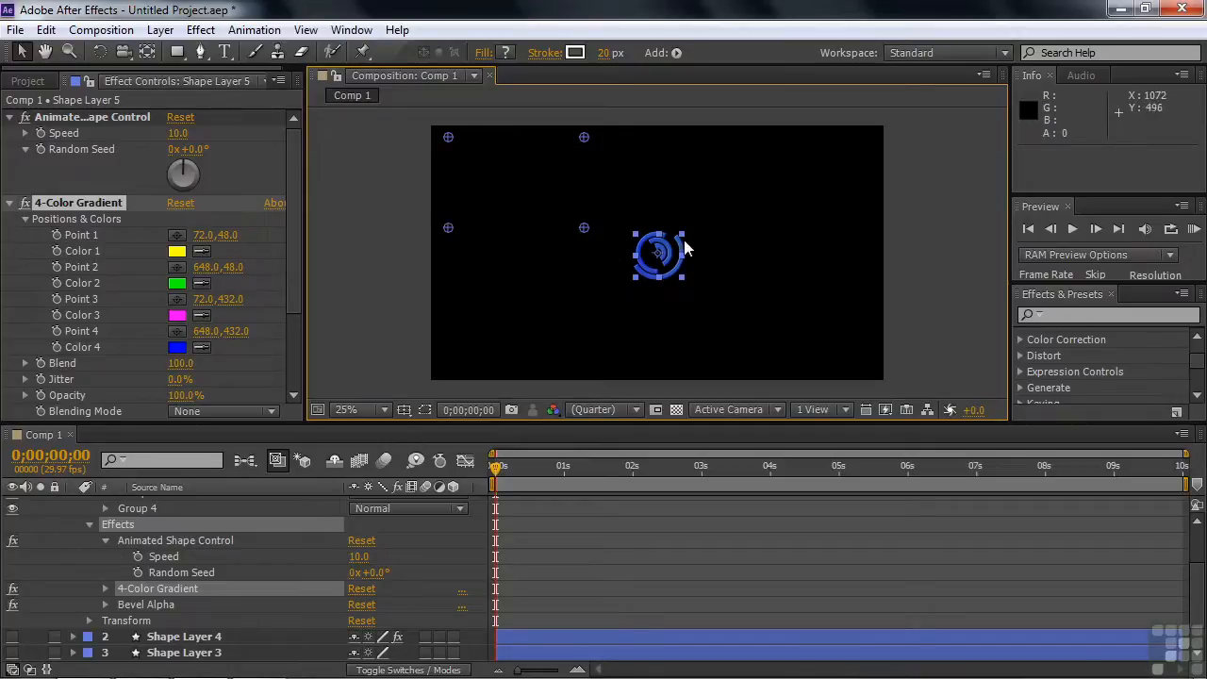
{"action": "left_click_drag", "start_coordinate": [681, 236], "coordinate": [781, 143]}
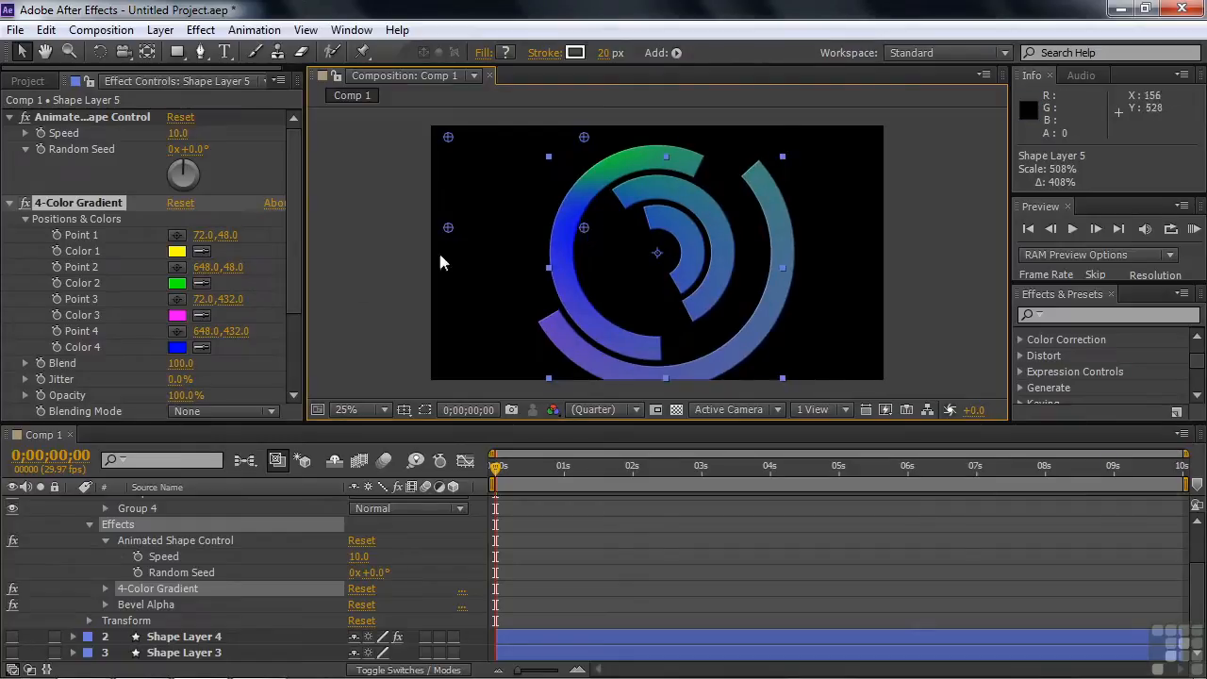
Spread the gradient points towards the composition's corners: Point 4 about 1728, 1032, Point 3 about 148, 1020, Point 2 about 1732, 76, Point 1 about 176, 116
{"action": "left_click_drag", "start_coordinate": [588, 229], "coordinate": [840, 369]}
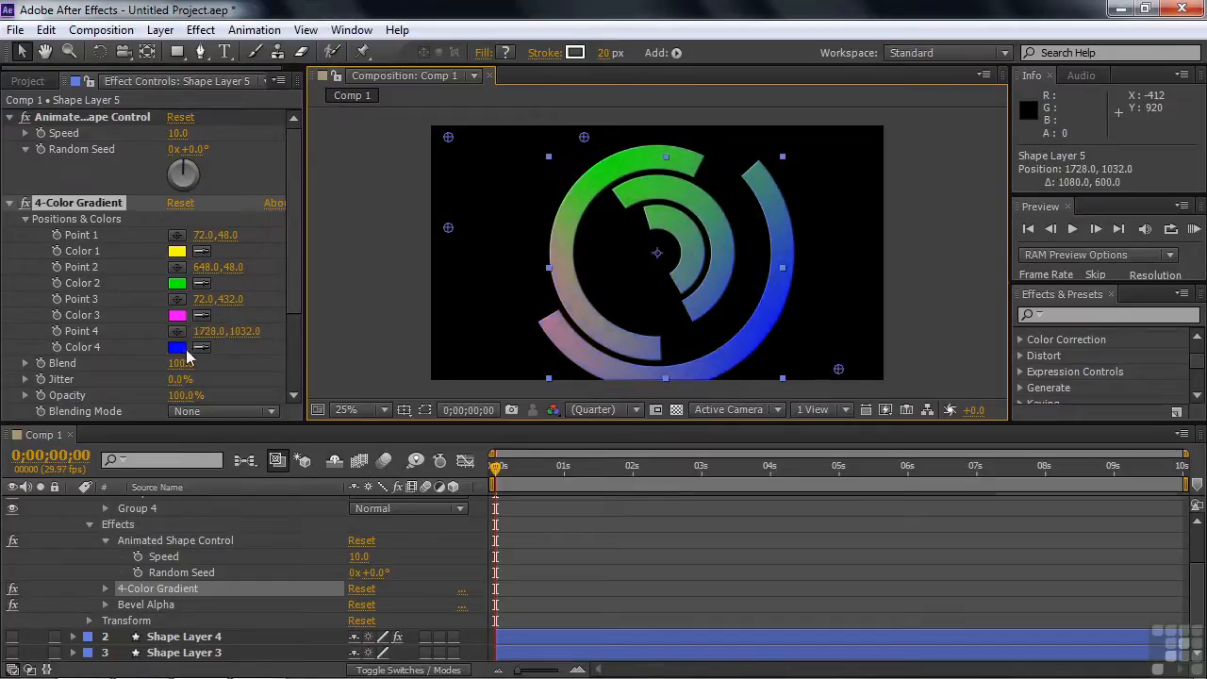
{"action": "left_click_drag", "start_coordinate": [450, 228], "coordinate": [466, 373]}
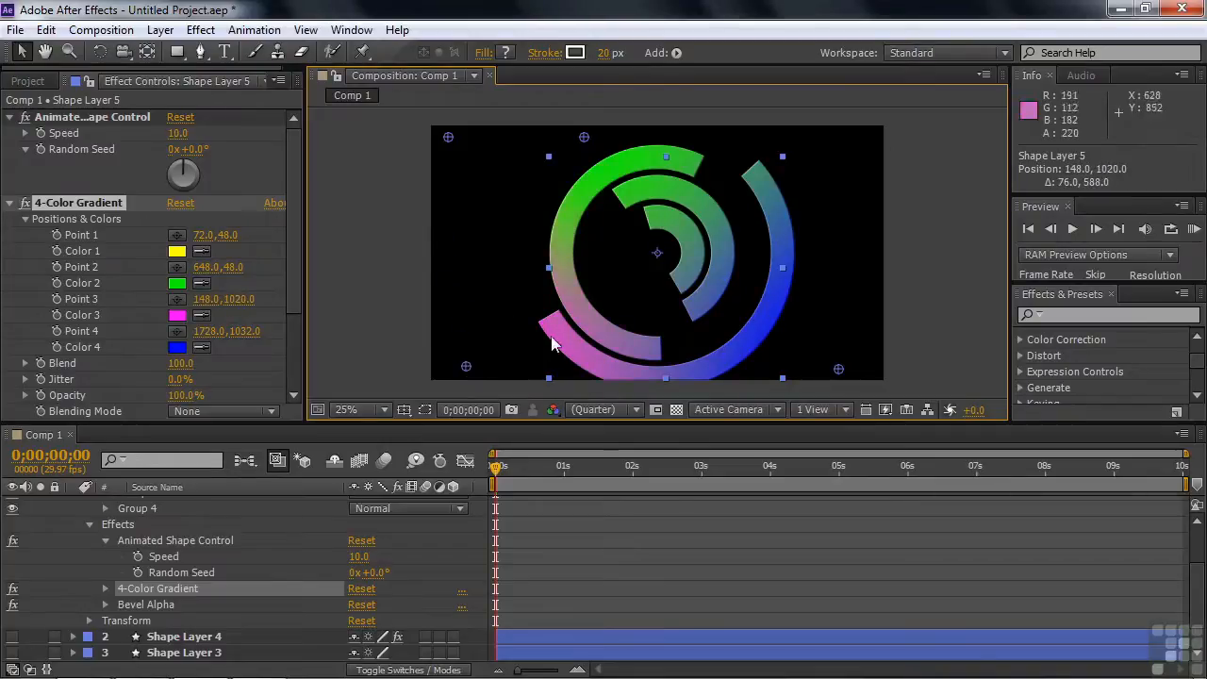
{"action": "left_click_drag", "start_coordinate": [590, 138], "coordinate": [839, 145]}
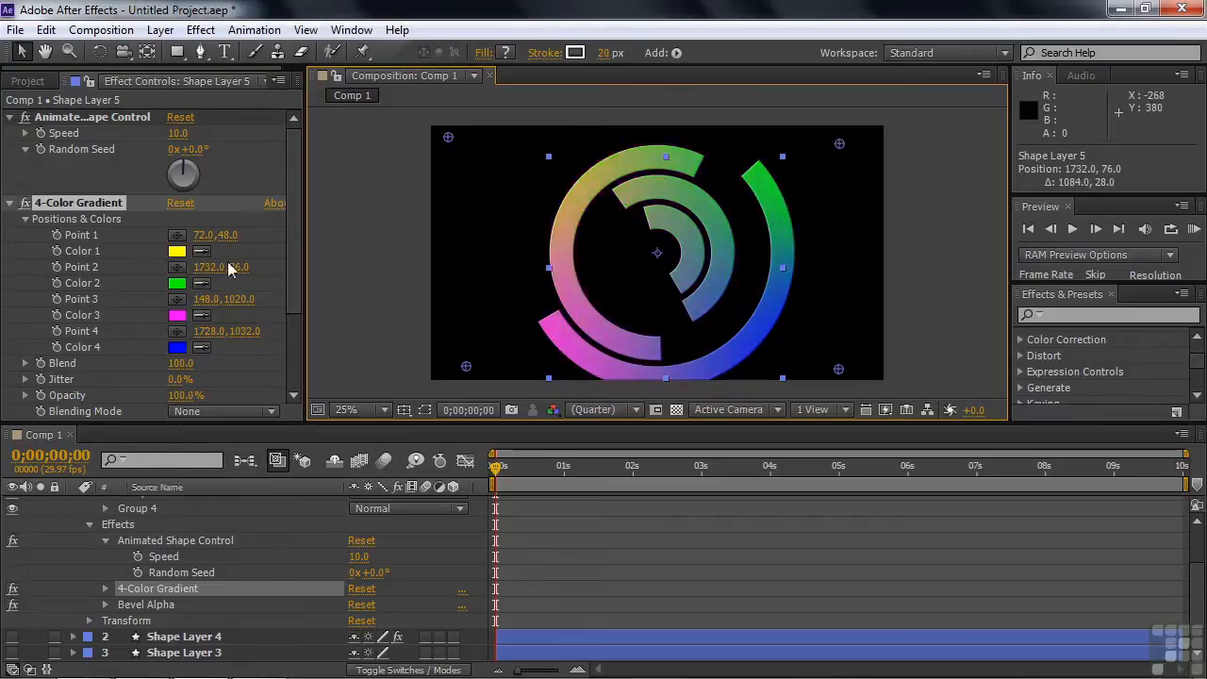
{"action": "left_click_drag", "start_coordinate": [448, 138], "coordinate": [473, 148]}
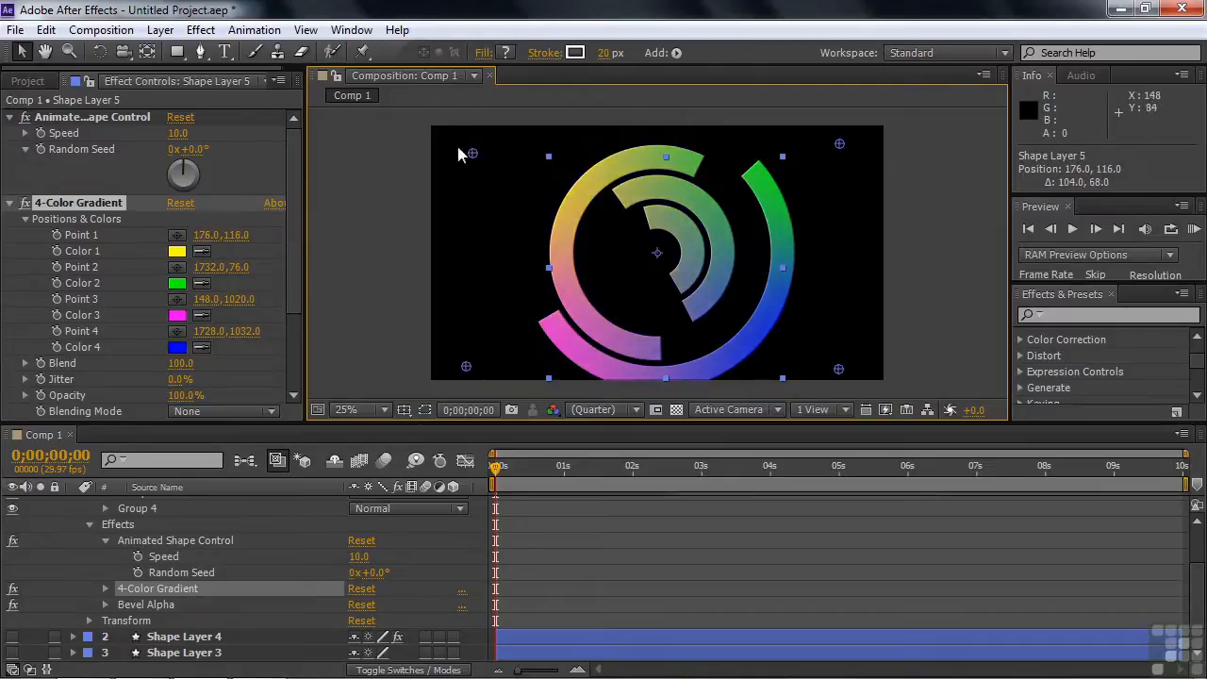
Expand the 4-Color Gradient's Positions & Colors and change Color 3 to blue 0006FF
{"action": "left_click", "coordinate": [105, 589]}
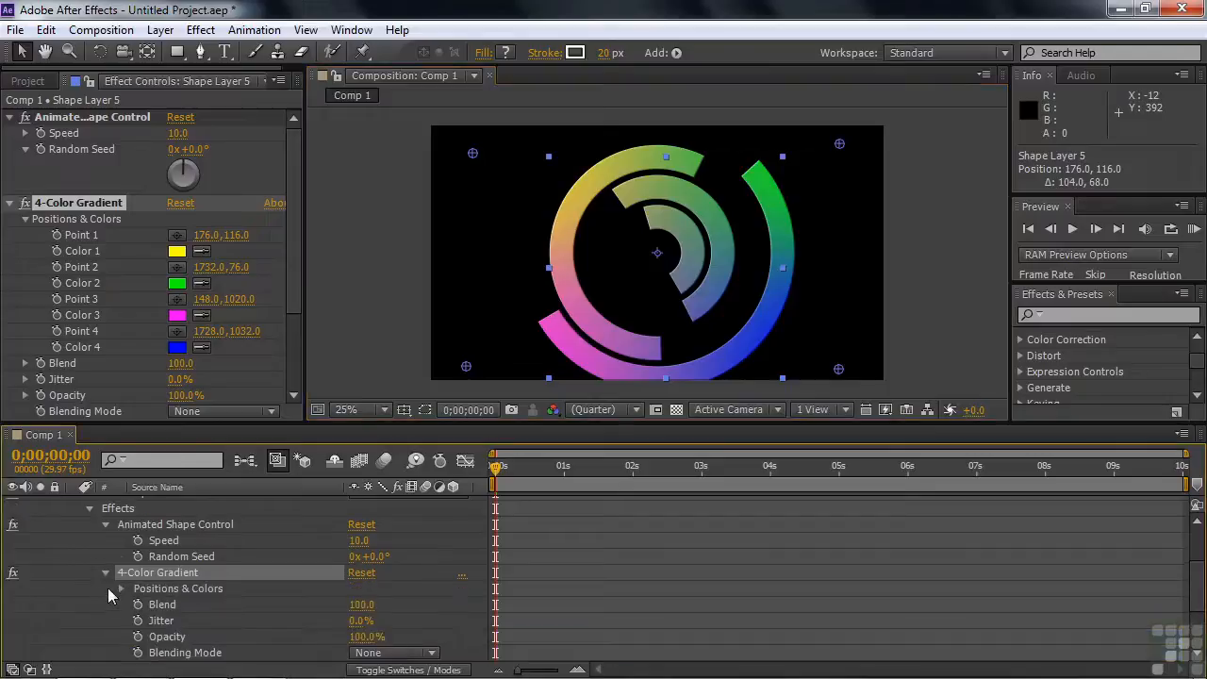
{"action": "left_click", "coordinate": [120, 588]}
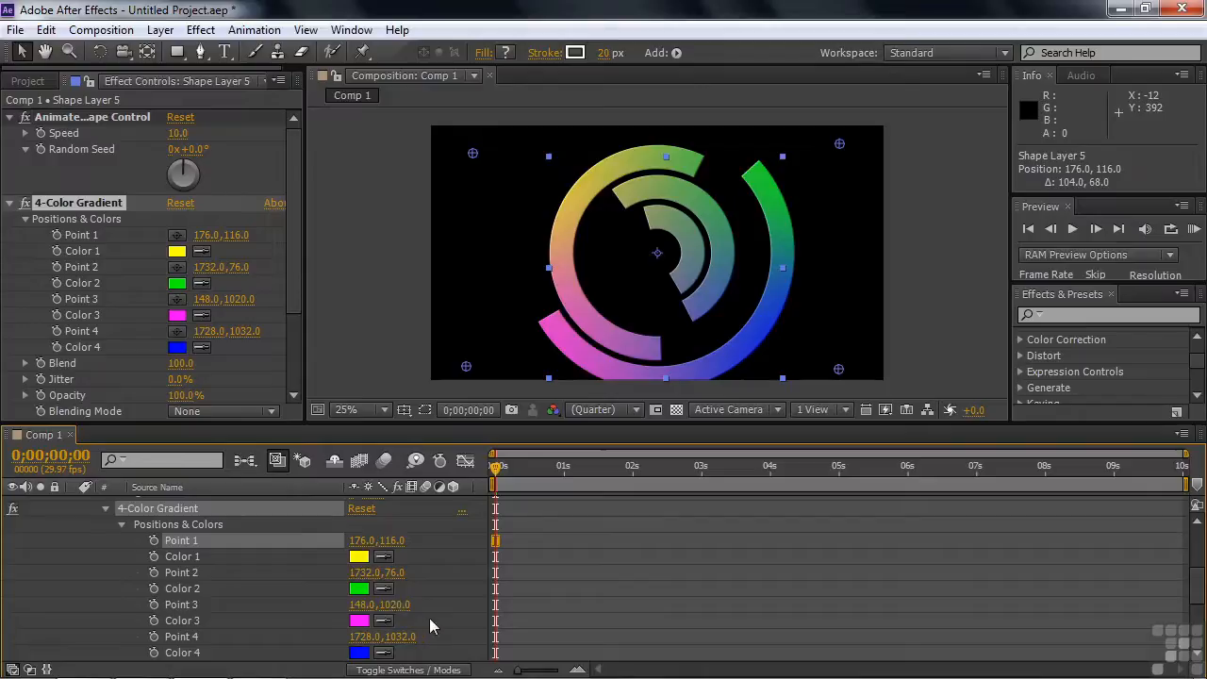
{"action": "left_click", "coordinate": [358, 622]}
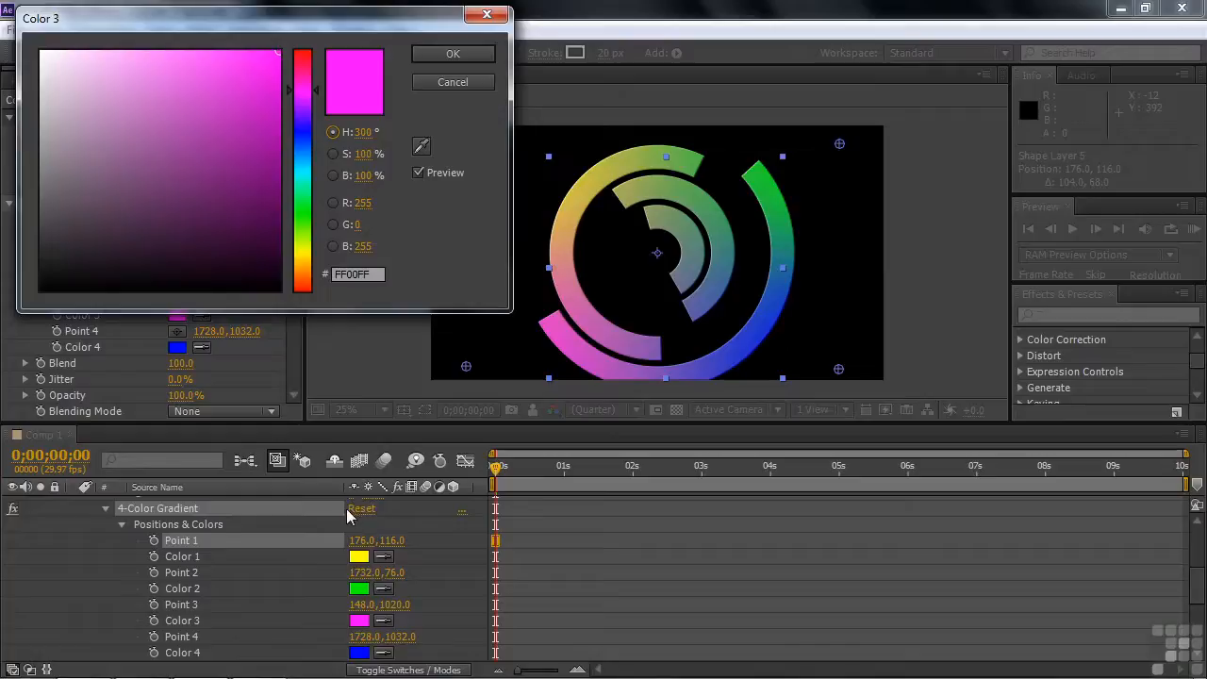
{"action": "left_click", "coordinate": [309, 131]}
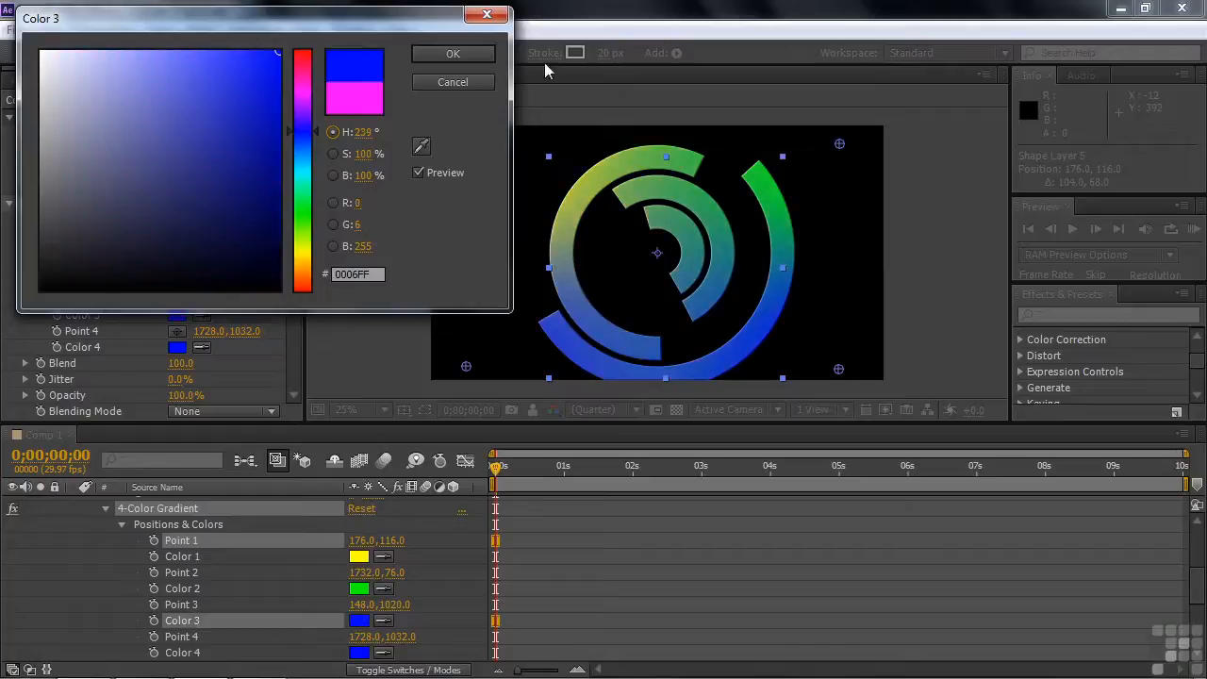
{"action": "left_click", "coordinate": [450, 55]}
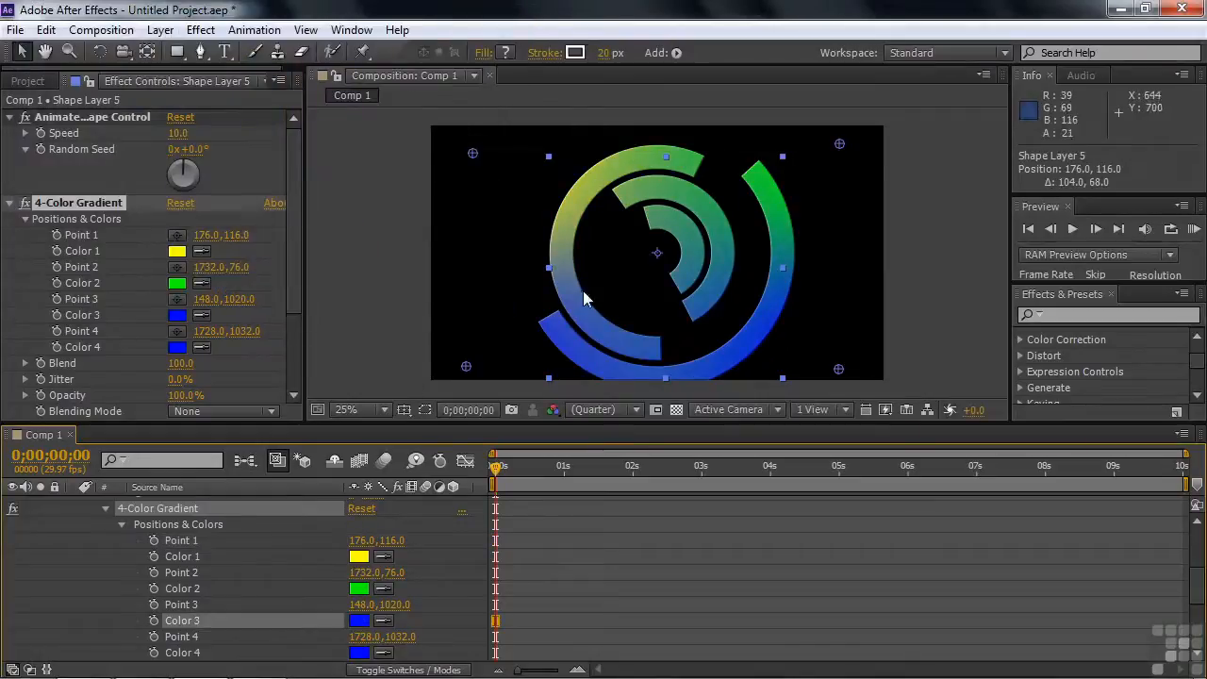
Animate Color 3 from a keyframe at the start to pink FF008A at 0;00;06;15, and scrub back to the start
{"action": "left_click", "coordinate": [154, 621]}
{"action": "left_click_drag", "start_coordinate": [497, 468], "coordinate": [944, 481]}
{"action": "left_click", "coordinate": [359, 620]}
{"action": "left_click", "coordinate": [301, 75]}
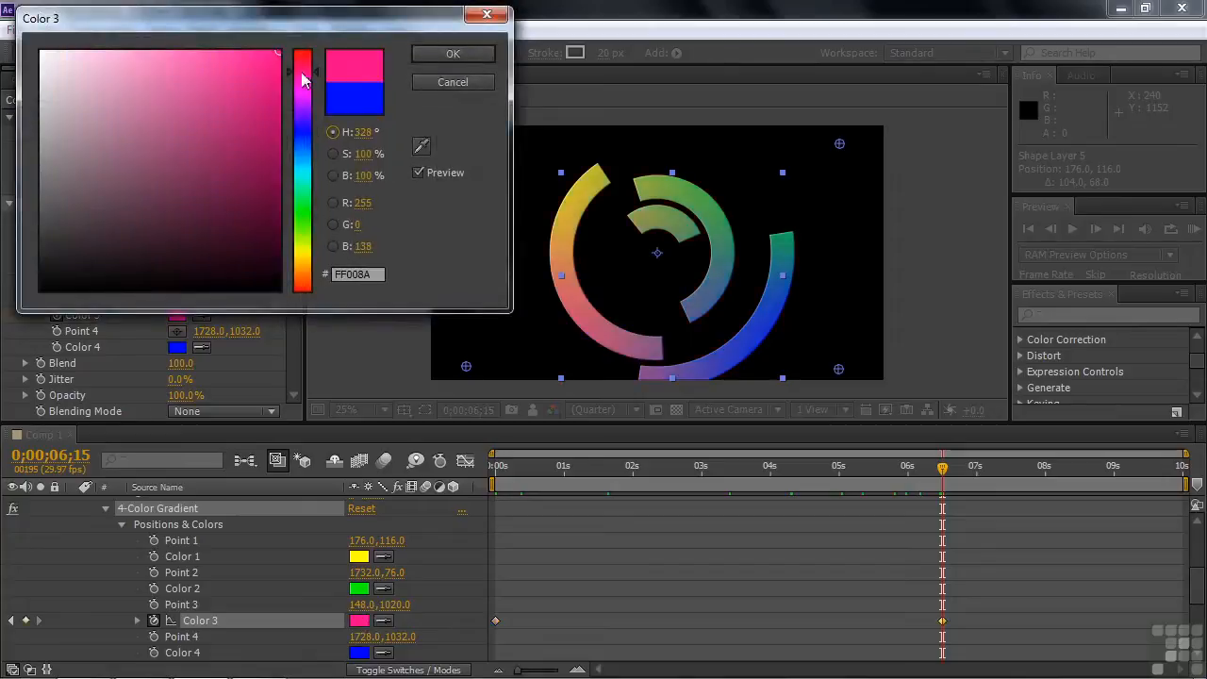
{"action": "left_click", "coordinate": [451, 54]}
{"action": "left_click_drag", "start_coordinate": [900, 479], "coordinate": [494, 494]}
Collapse the effects and examine Group 1's ellipse, stroke and the Start, End and Offset of its Trim 1
{"action": "scroll", "coordinate": [537, 526], "scroll_direction": "up", "scroll_amount": 5}
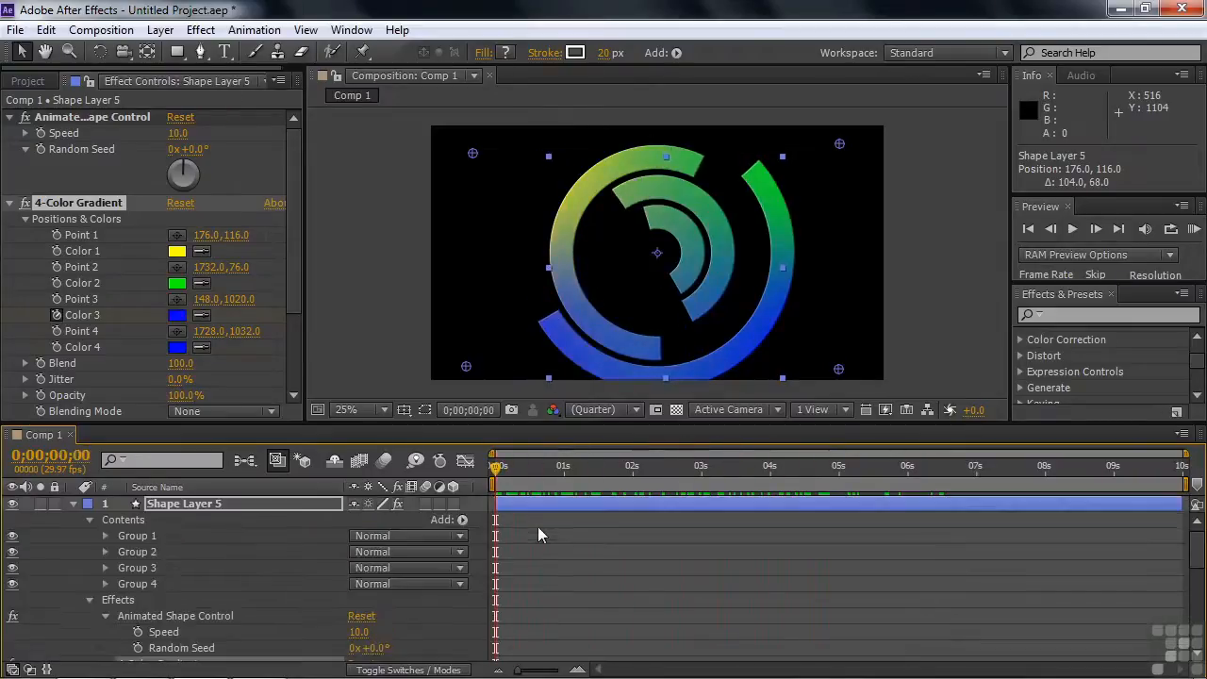
{"action": "left_click", "coordinate": [89, 599]}
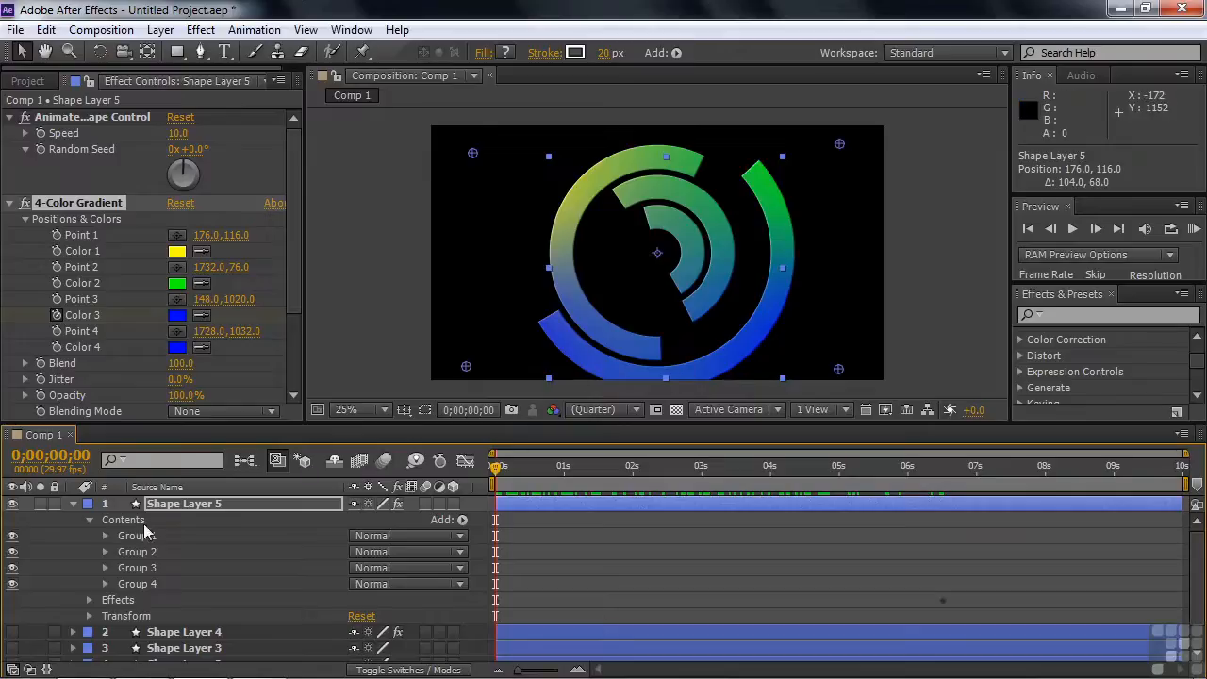
{"action": "left_click", "coordinate": [107, 535]}
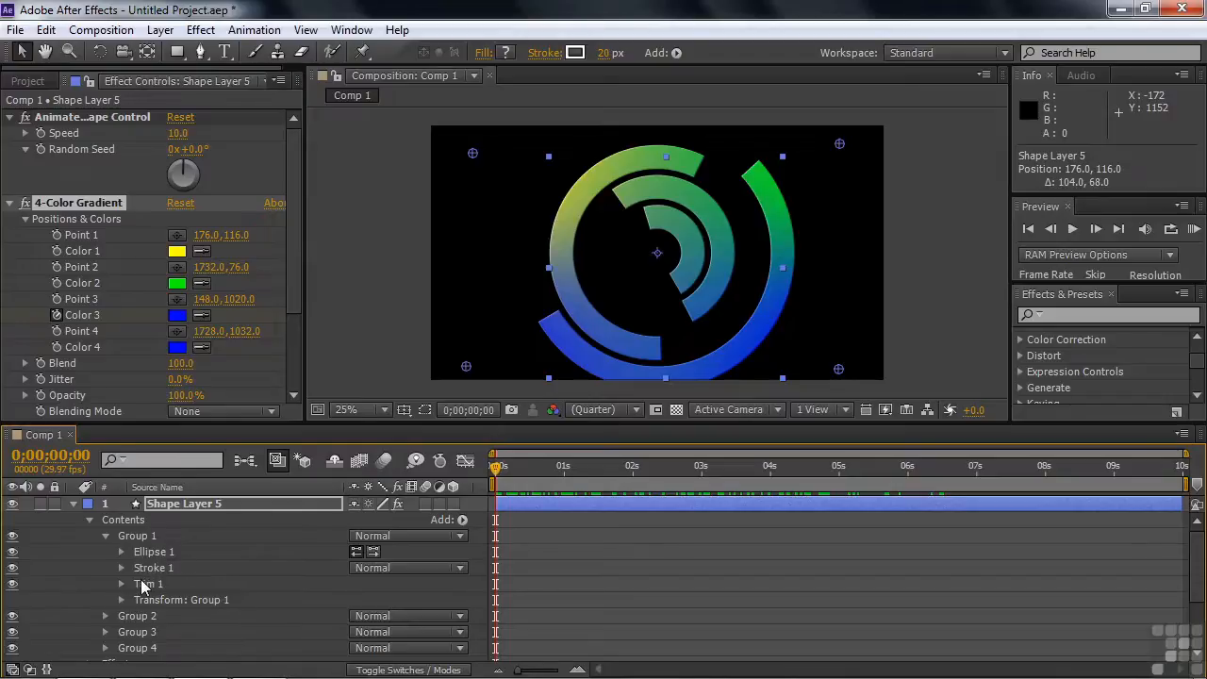
{"action": "left_click", "coordinate": [462, 520]}
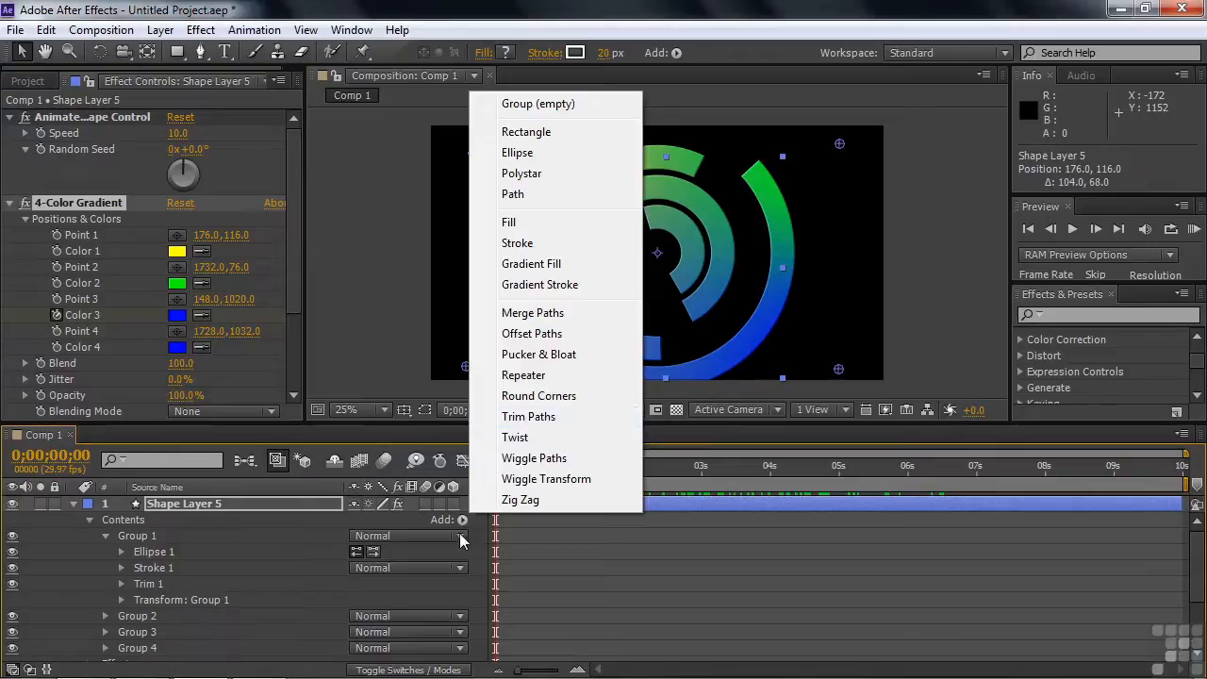
{"action": "left_click", "coordinate": [249, 559]}
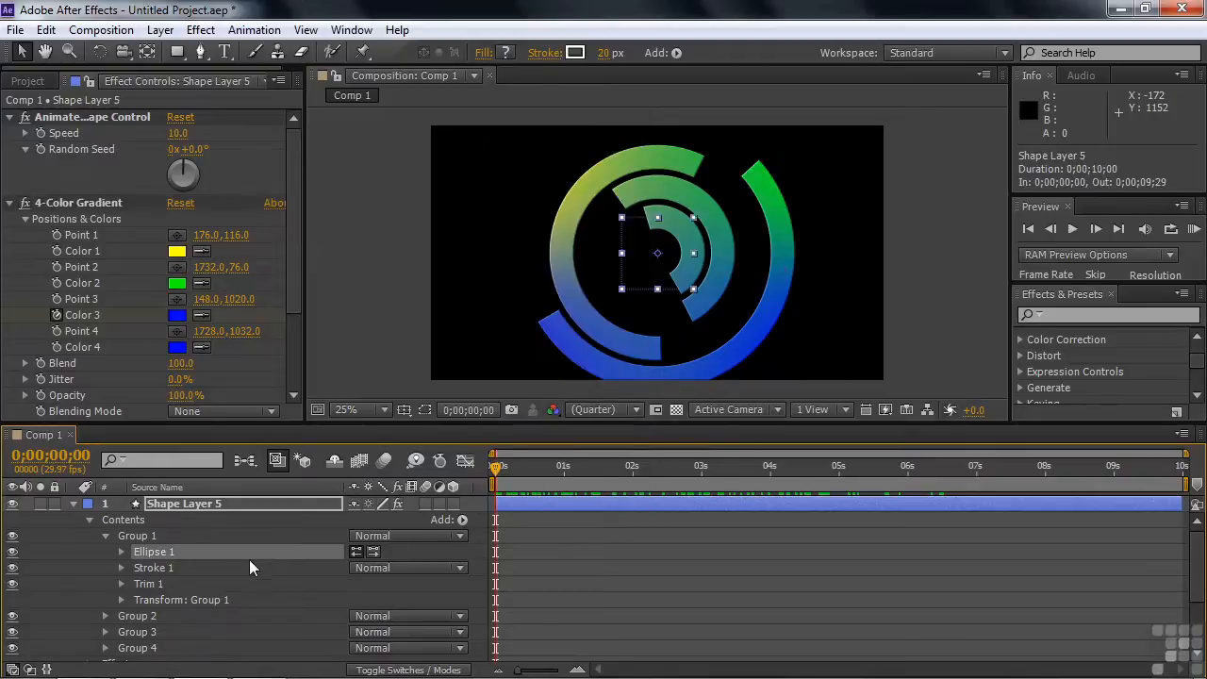
{"action": "left_click", "coordinate": [121, 583]}
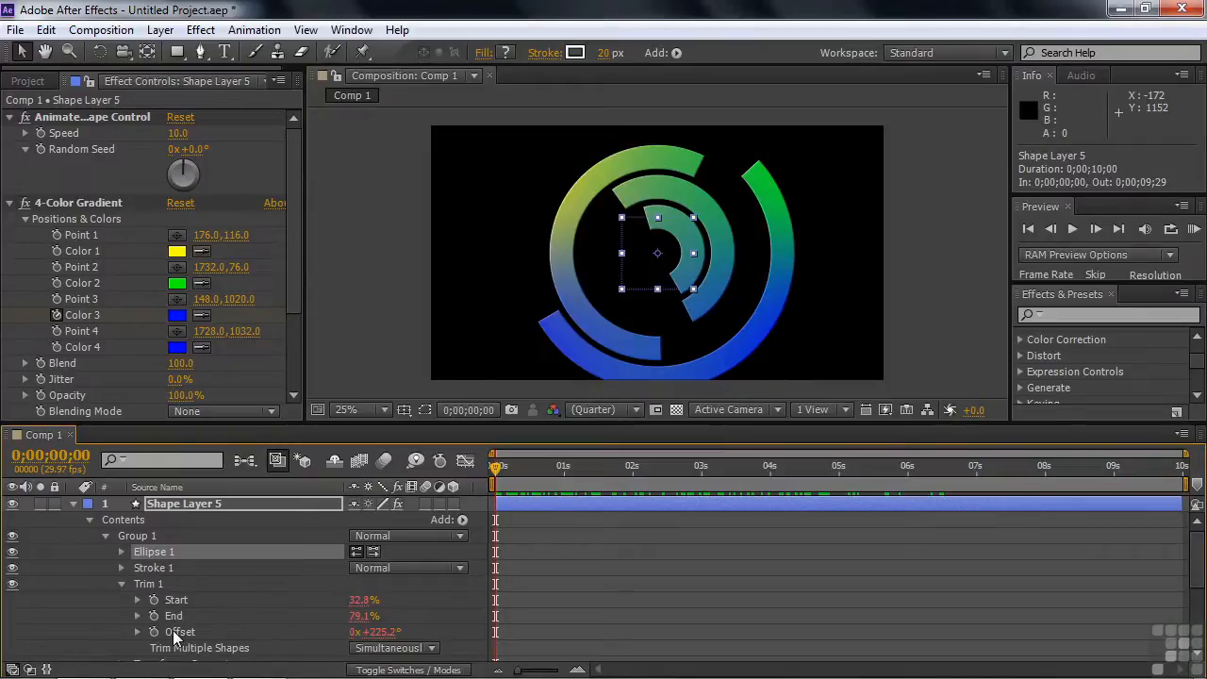
{"action": "scroll", "coordinate": [451, 573], "scroll_direction": "down", "scroll_amount": 4}
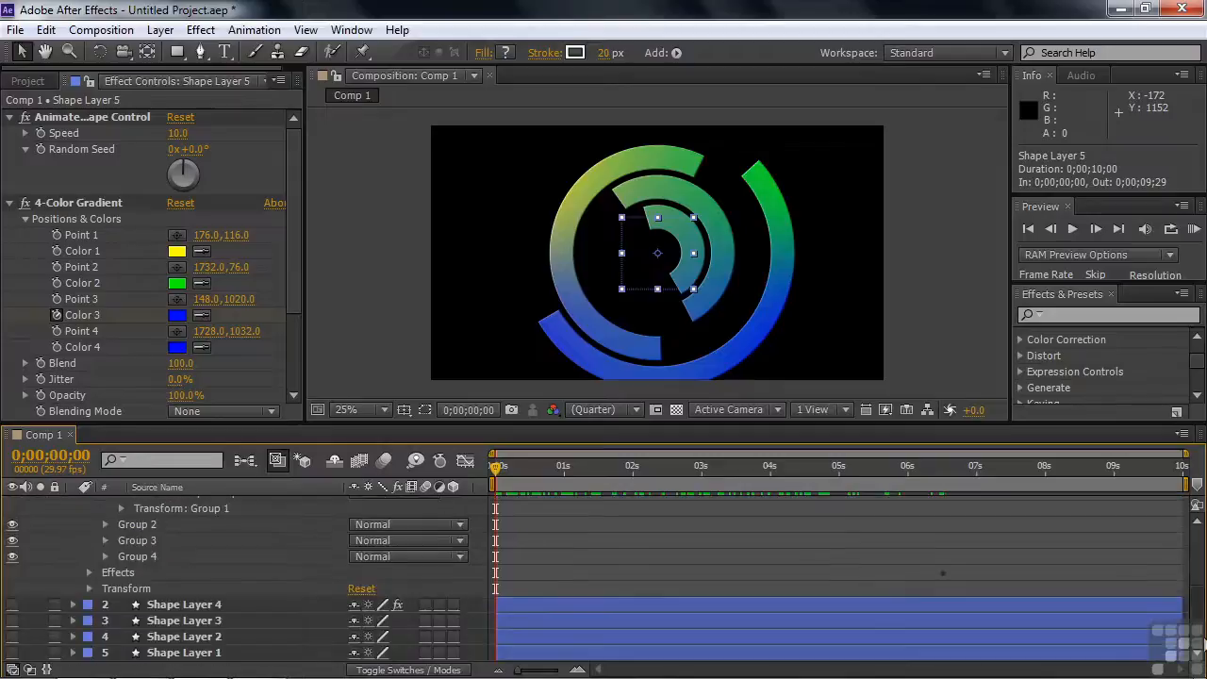
Set the Animated Shape Control's Speed to 60 and Random Seed to 18°, and review Group 1's Trim 1 values
{"action": "left_click", "coordinate": [89, 572]}
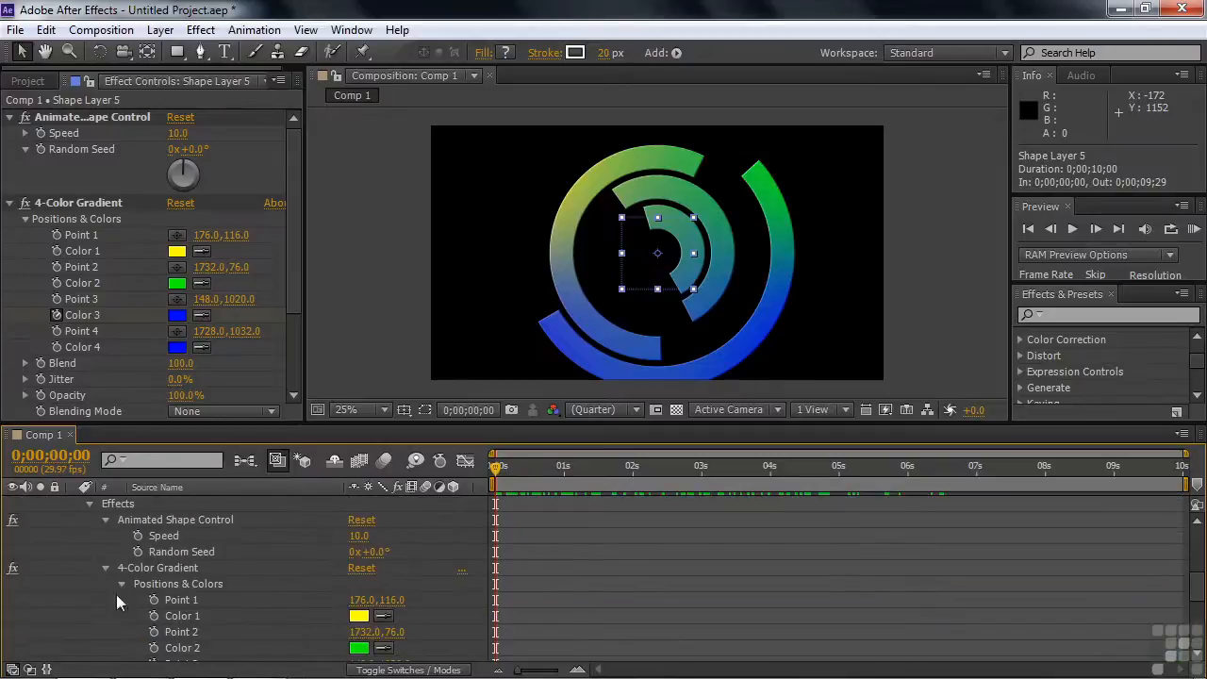
{"action": "left_click", "coordinate": [106, 569]}
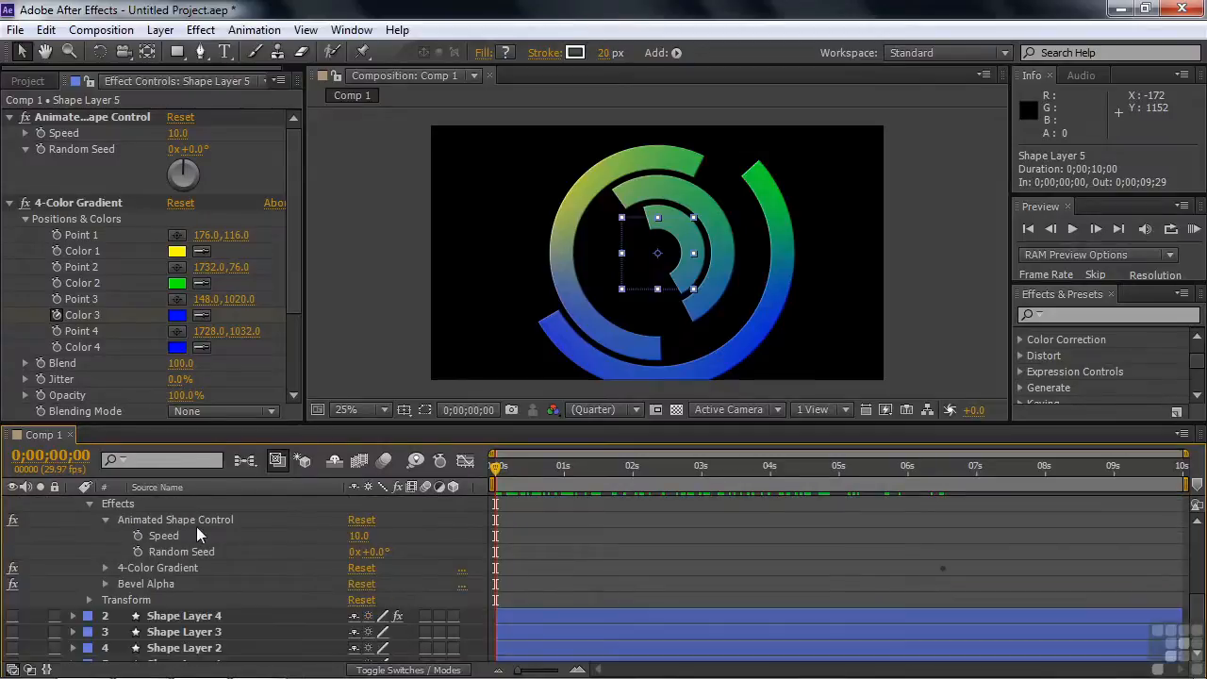
{"action": "left_click_drag", "start_coordinate": [380, 561], "coordinate": [403, 570]}
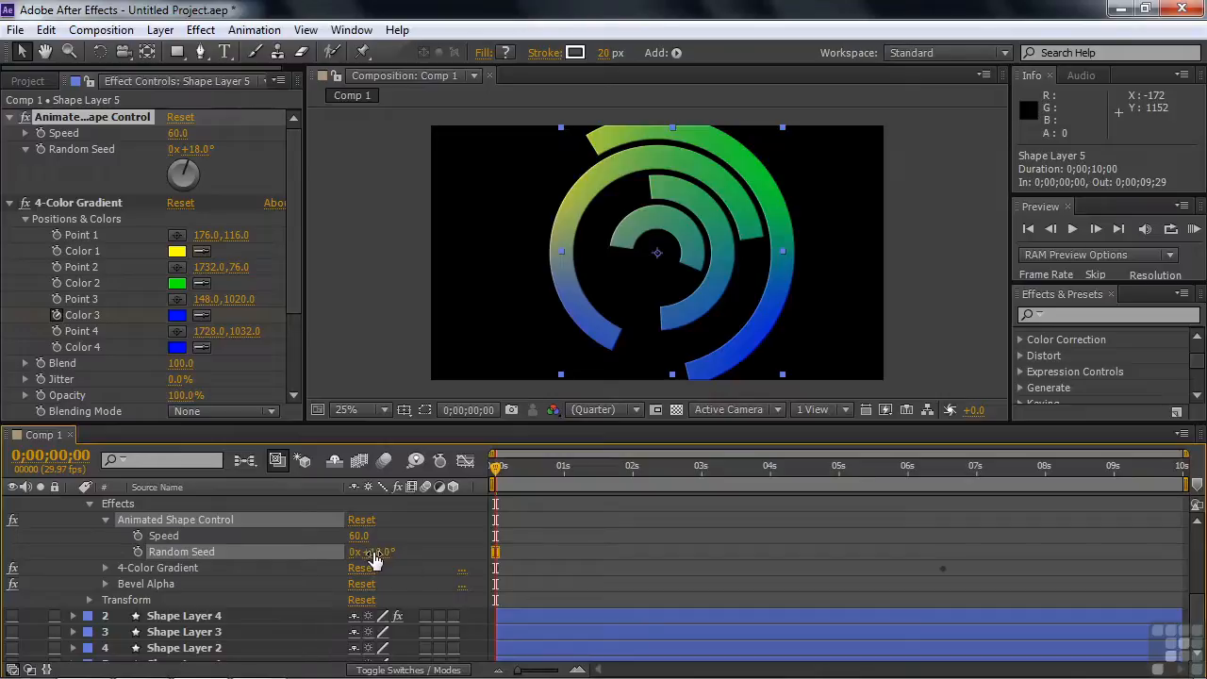
{"action": "mouse_move", "coordinate": [1198, 618]}
{"action": "left_mouse_down"}
{"action": "mouse_move", "coordinate": [1201, 572]}
{"action": "mouse_move", "coordinate": [1164, 515]}
{"action": "left_mouse_up"}
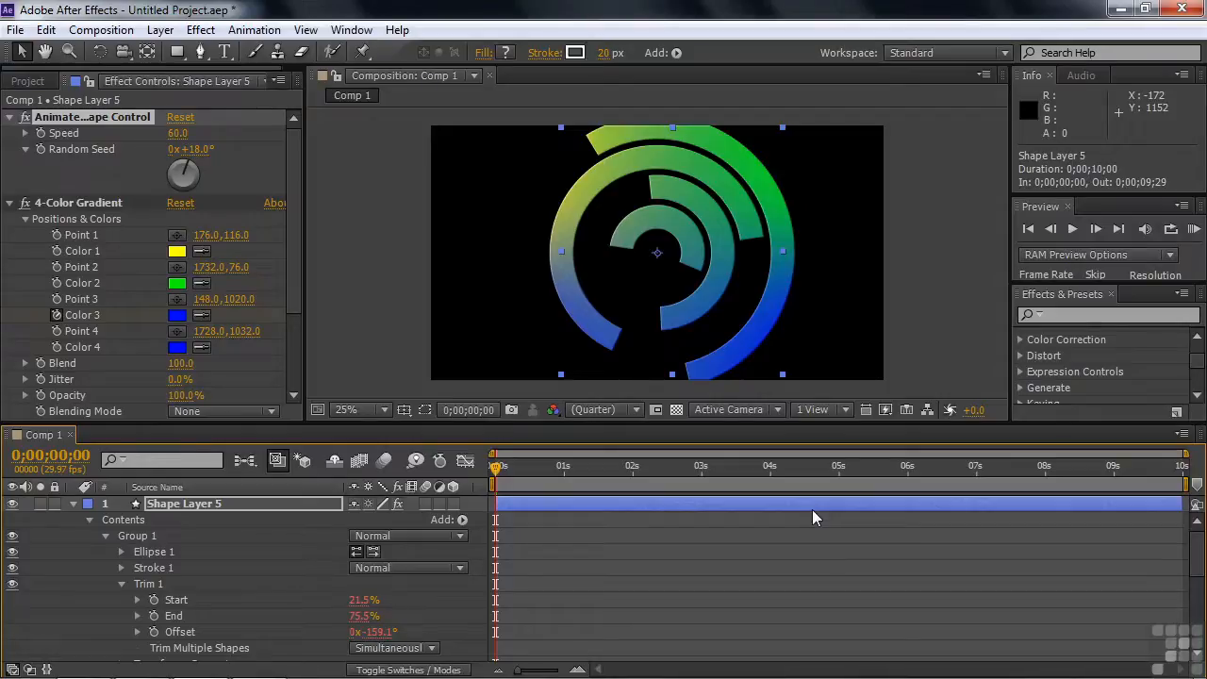
{"action": "left_click_drag", "start_coordinate": [1198, 542], "coordinate": [1204, 610]}
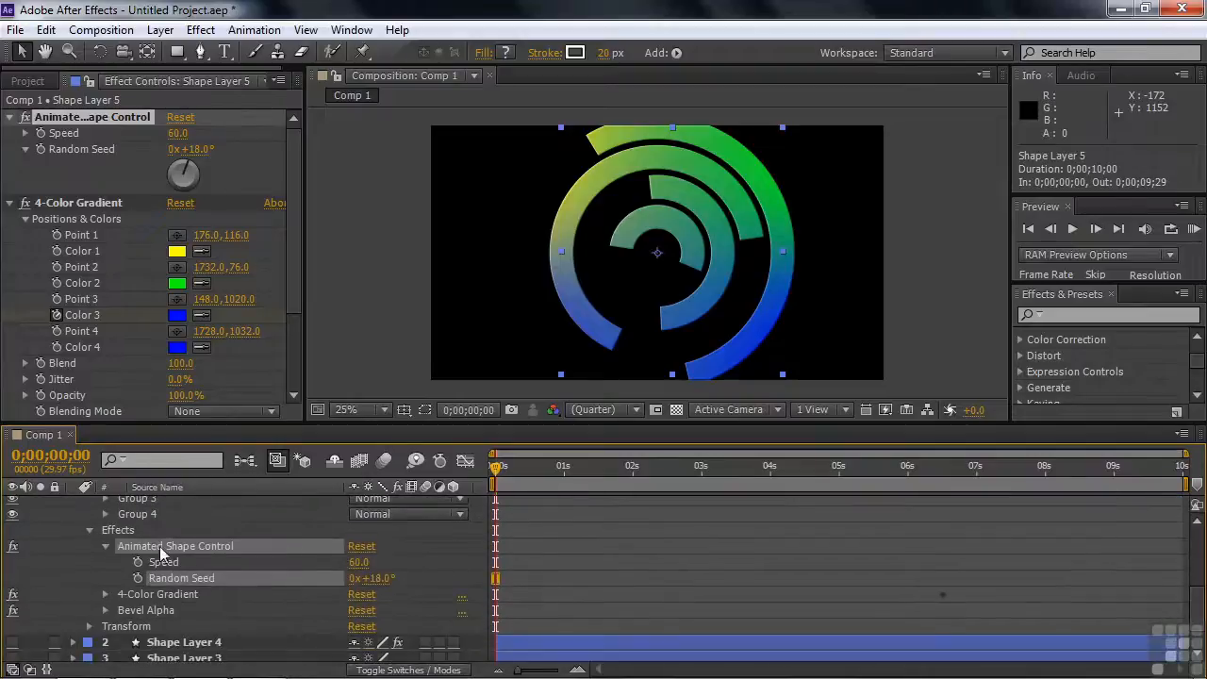